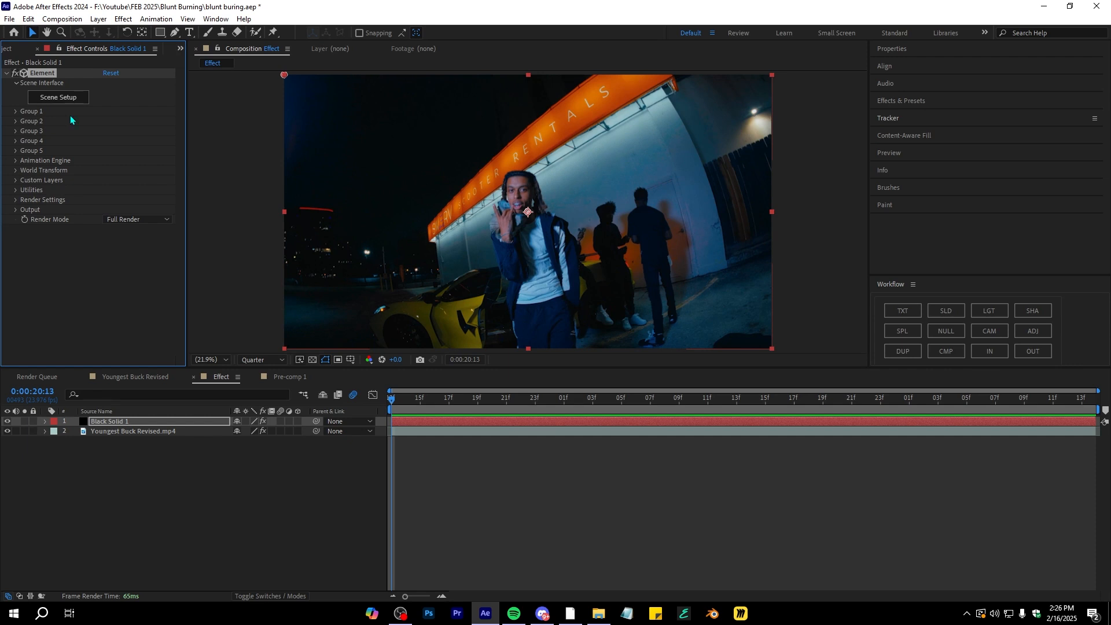
Open the Element effect's Scene Setup window
{"action": "left_click", "coordinate": [39, 101]}
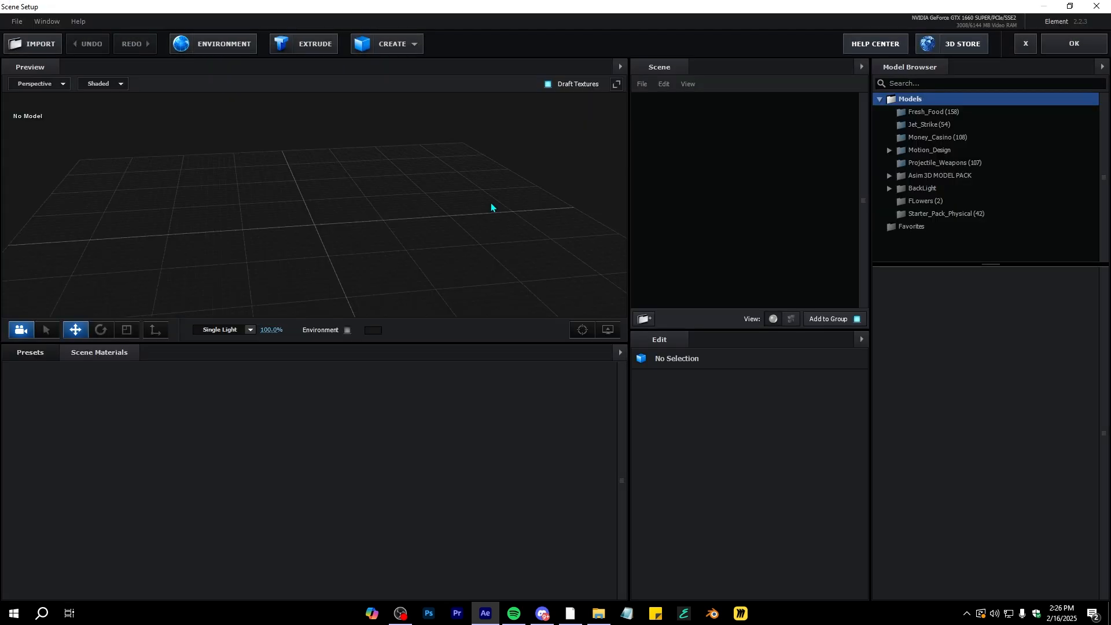
{"action": "left_click_drag", "start_coordinate": [491, 204], "coordinate": [478, 202]}
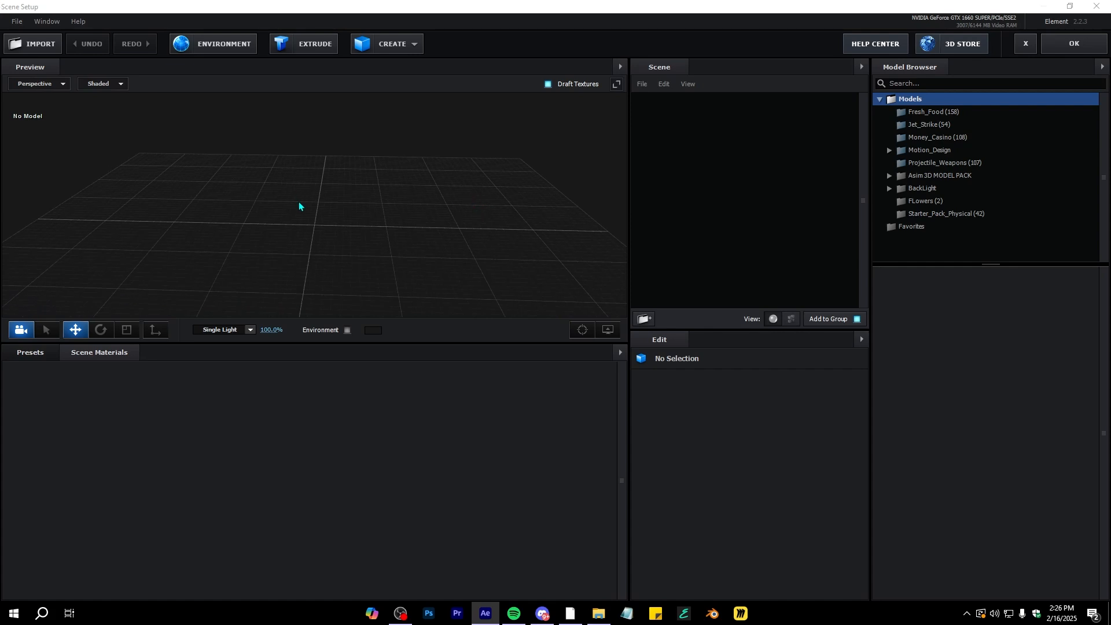
{"action": "left_click", "coordinate": [27, 52]}
{"action": "left_click", "coordinate": [539, 121]}
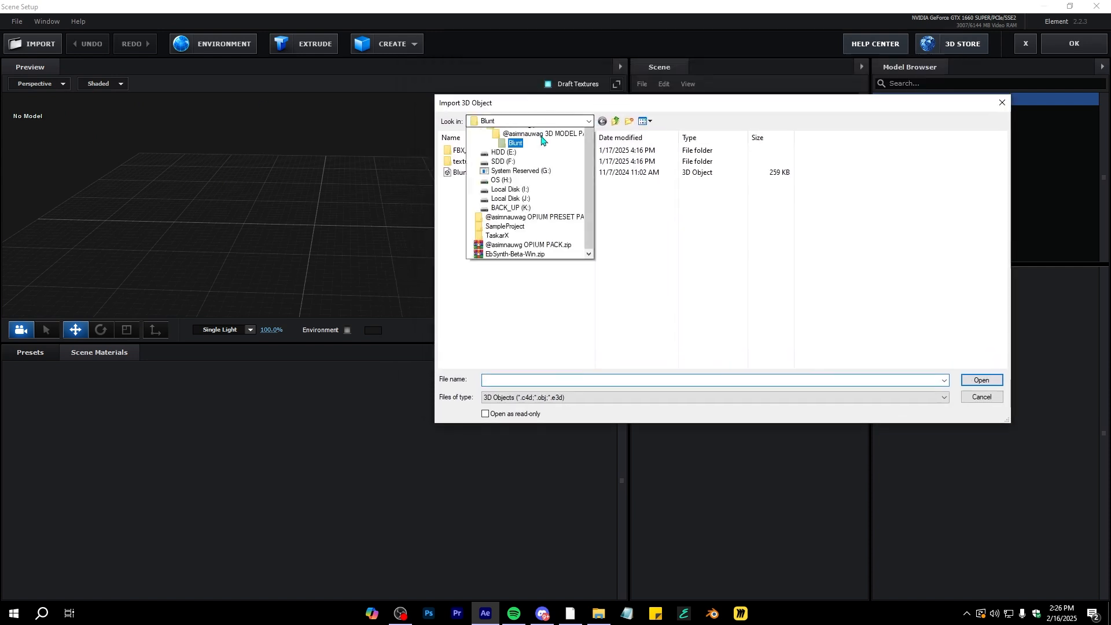
{"action": "left_click", "coordinate": [542, 282]}
{"action": "left_click", "coordinate": [538, 121]}
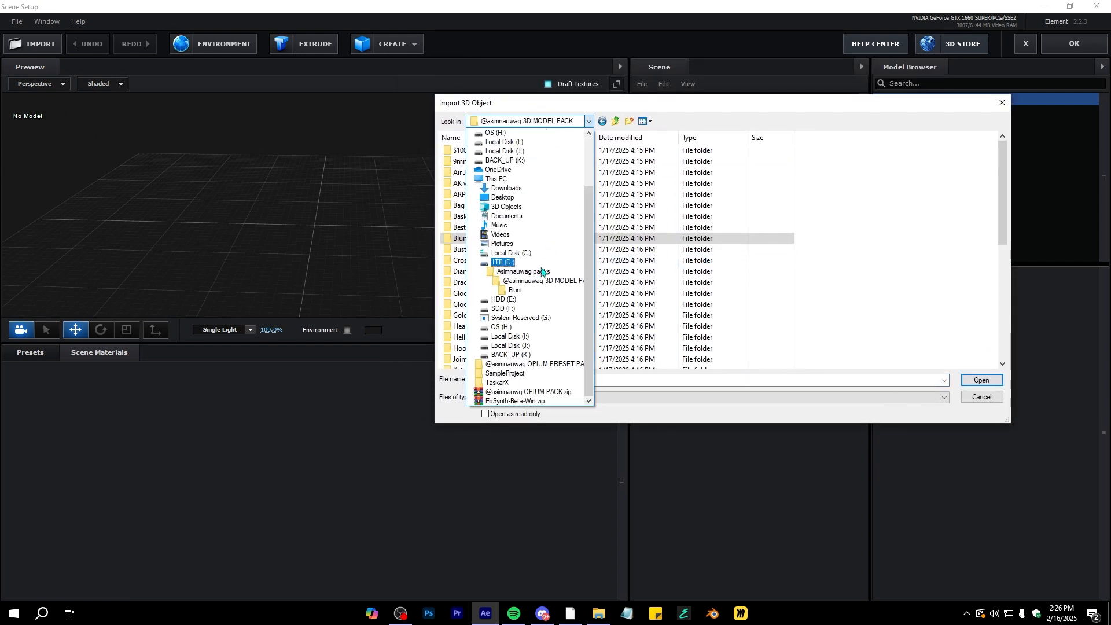
{"action": "left_click", "coordinate": [542, 271]}
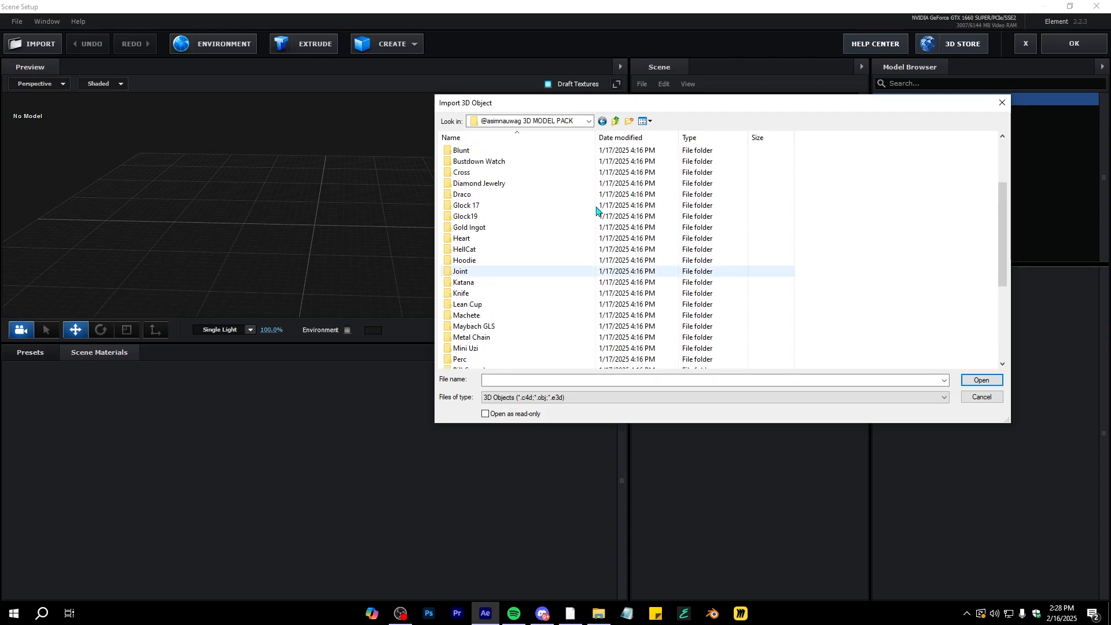
{"action": "scroll", "coordinate": [515, 223], "scroll_direction": "up", "scroll_amount": 3}
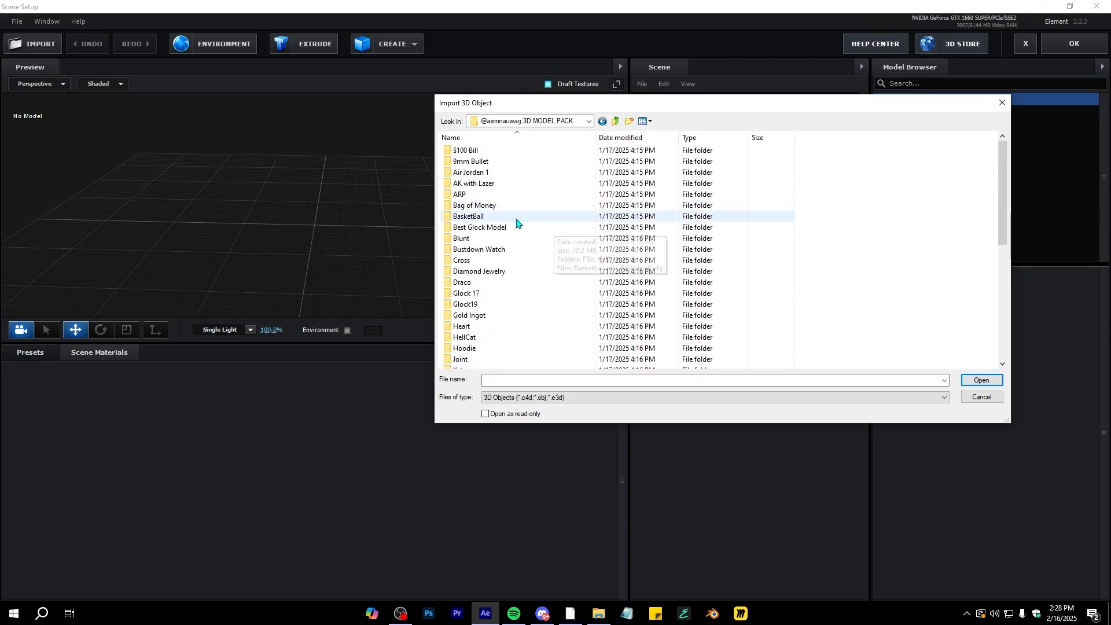
{"action": "double_click", "coordinate": [467, 238]}
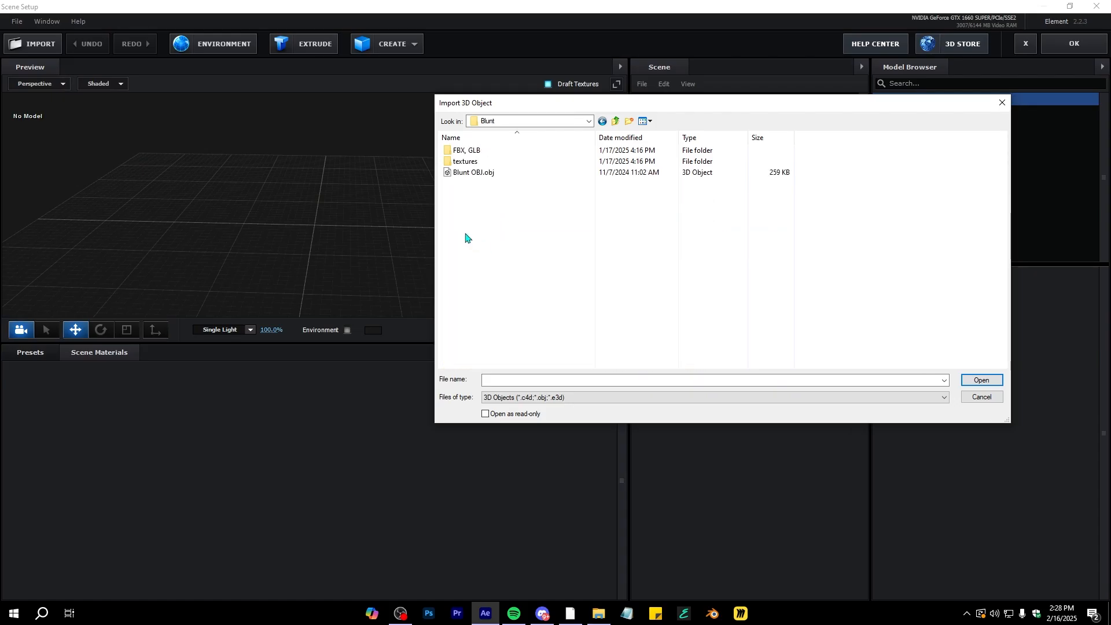
{"action": "double_click", "coordinate": [468, 173]}
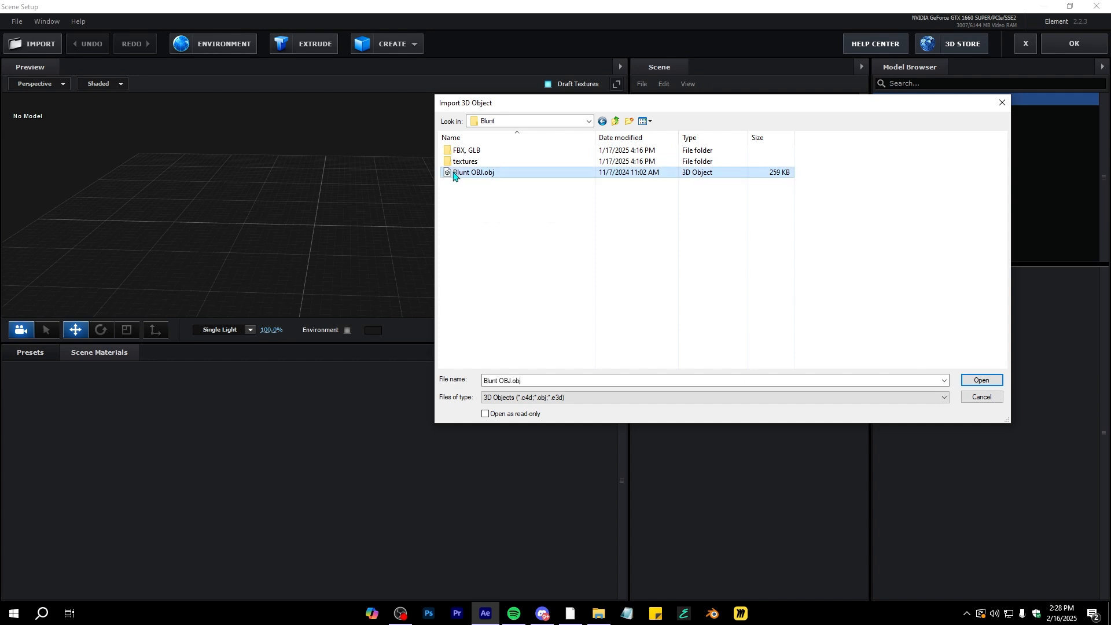
{"action": "left_click", "coordinate": [639, 420]}
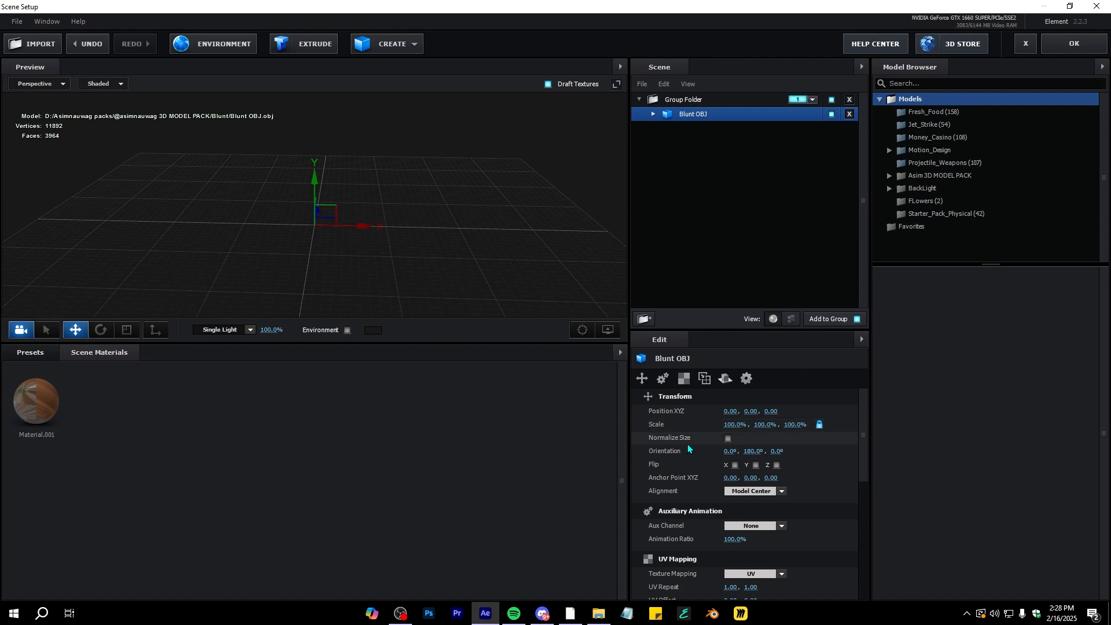
Enable Normalize Size for the Blunt OBJ model
{"action": "left_click", "coordinate": [728, 438]}
{"action": "left_click_drag", "start_coordinate": [588, 280], "coordinate": [509, 266]}
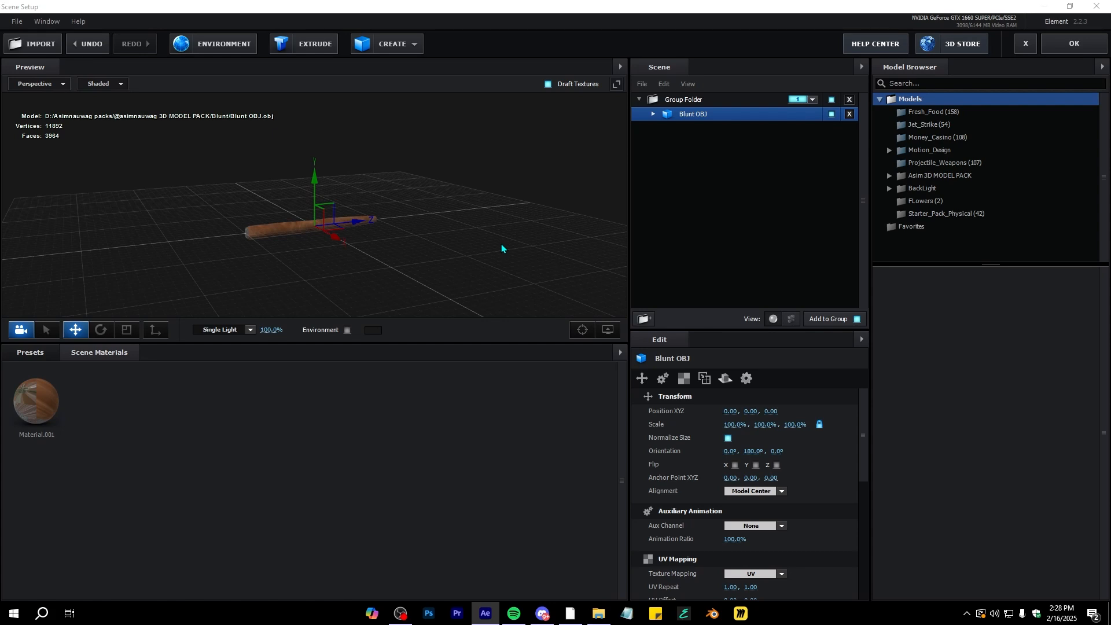
{"action": "scroll", "coordinate": [286, 266], "scroll_direction": "up", "scroll_amount": 5}
{"action": "left_click_drag", "start_coordinate": [269, 272], "coordinate": [167, 118]}
{"action": "scroll", "coordinate": [224, 240], "scroll_direction": "down", "scroll_amount": 4}
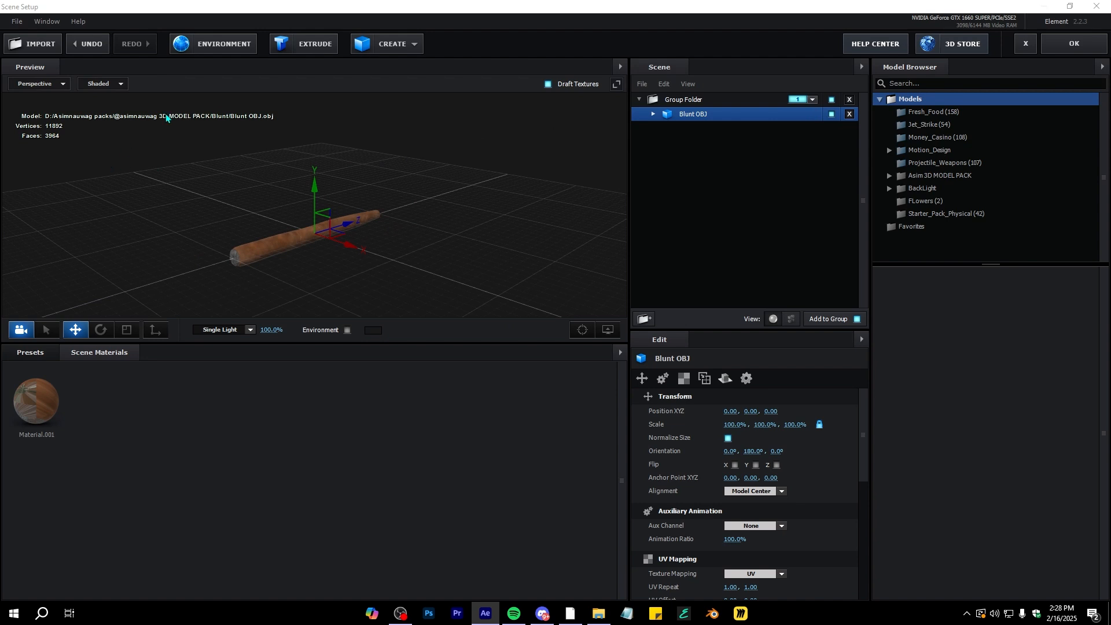
Set the scene environment map to Custom Layer 1 and close Scene Setup
{"action": "left_click", "coordinate": [181, 49]}
{"action": "left_click_drag", "start_coordinate": [510, 192], "coordinate": [488, 166]}
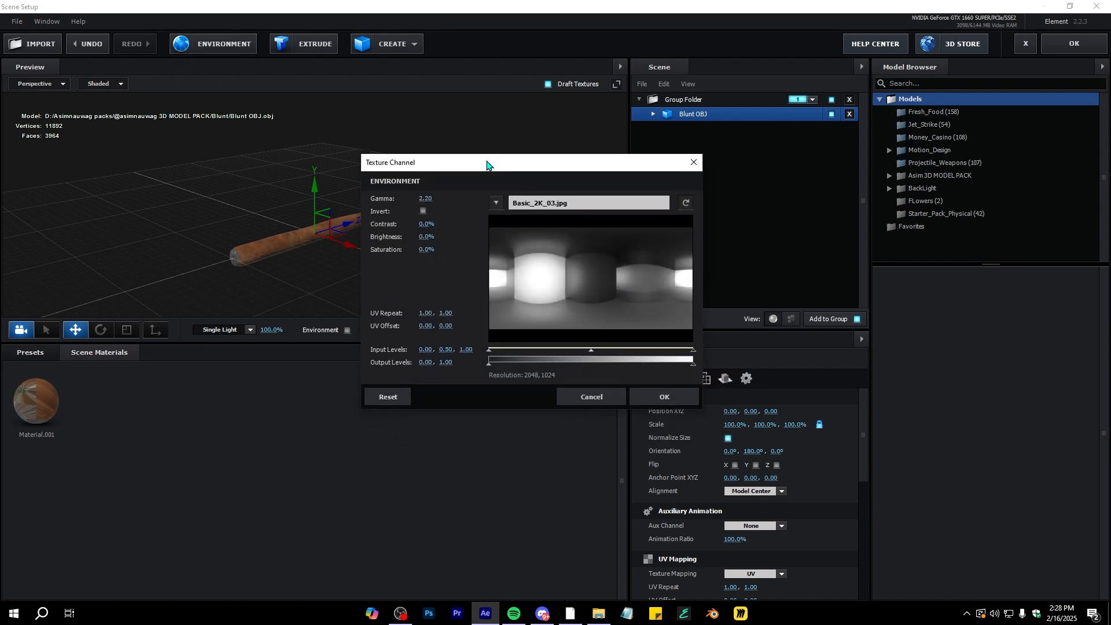
{"action": "left_click", "coordinate": [497, 203]}
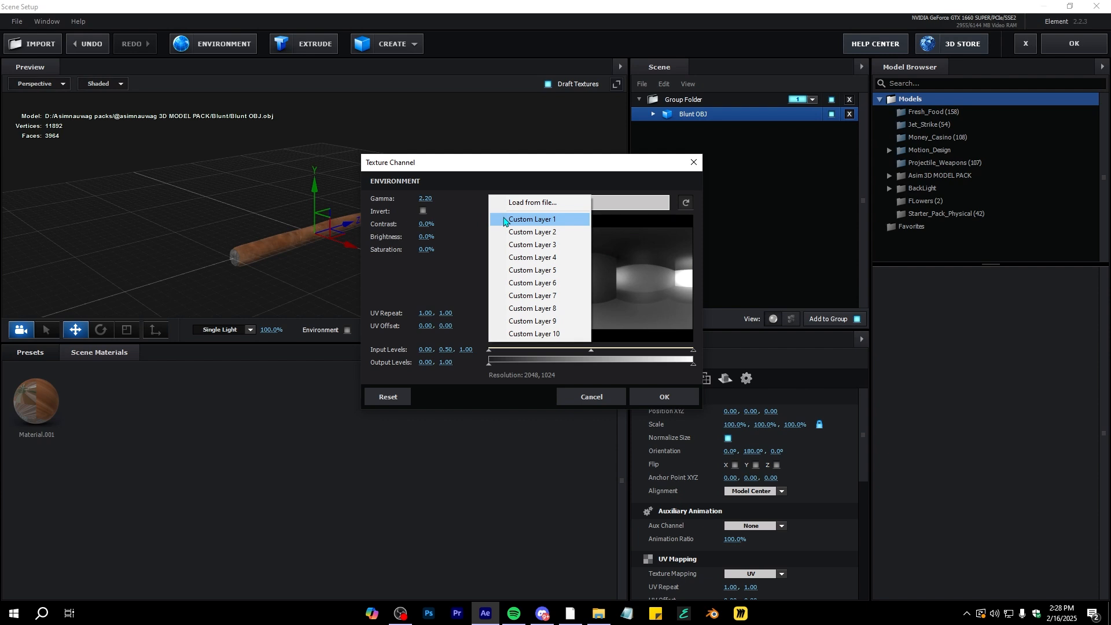
{"action": "left_click", "coordinate": [499, 220]}
{"action": "left_click", "coordinate": [665, 397]}
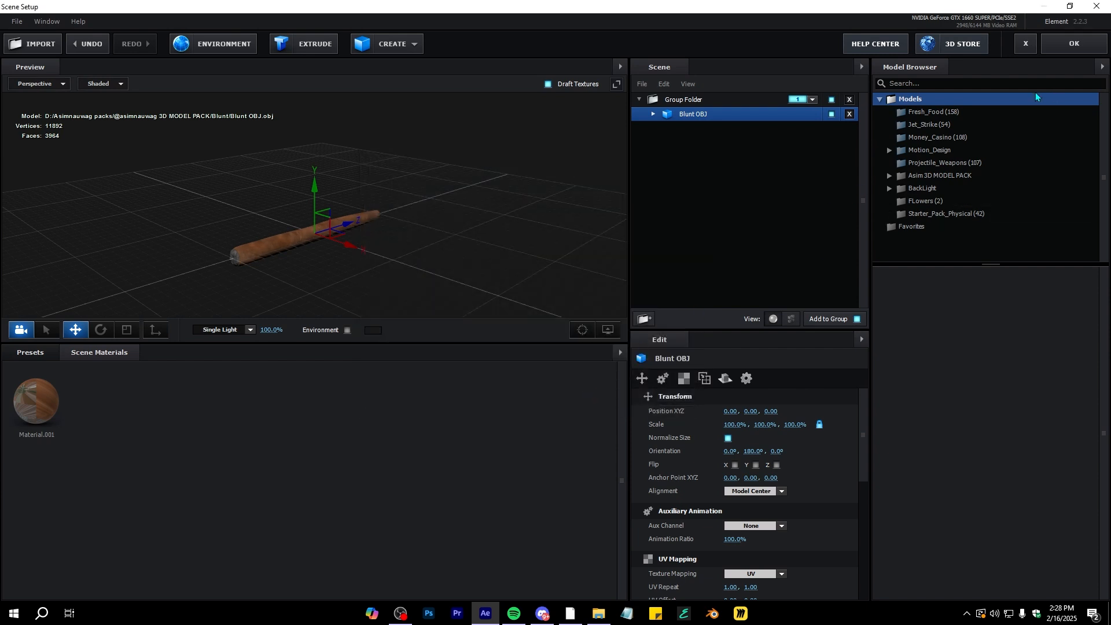
{"action": "left_click", "coordinate": [1074, 46]}
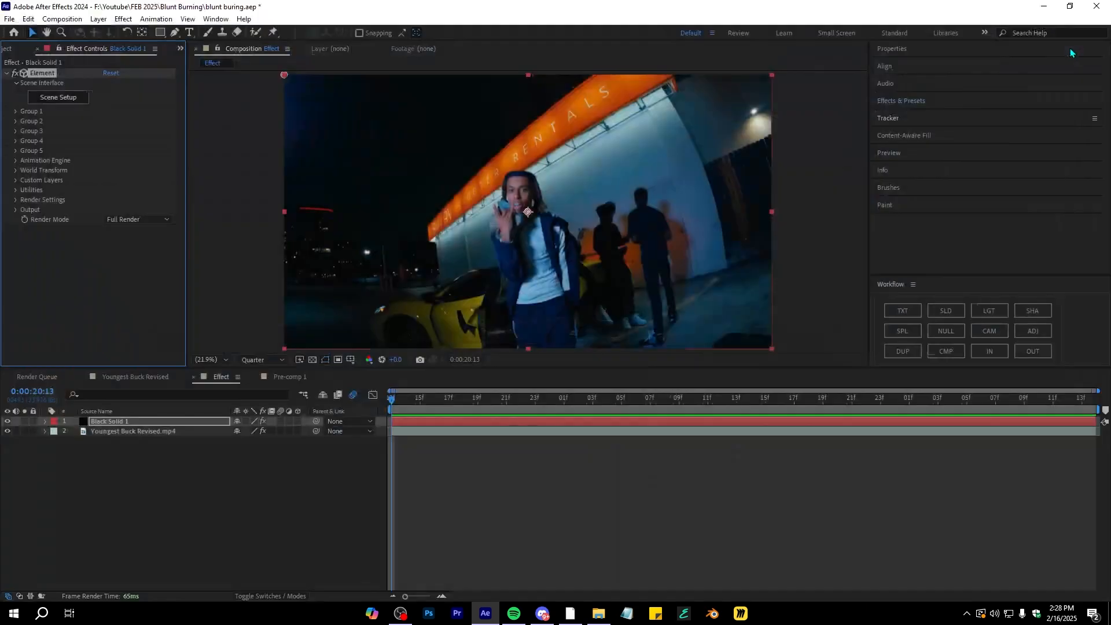
Assign Youngest Buck Revised.mp4 as Custom Texture Map Layer 1 and start playback
{"action": "left_click", "coordinate": [15, 182]}
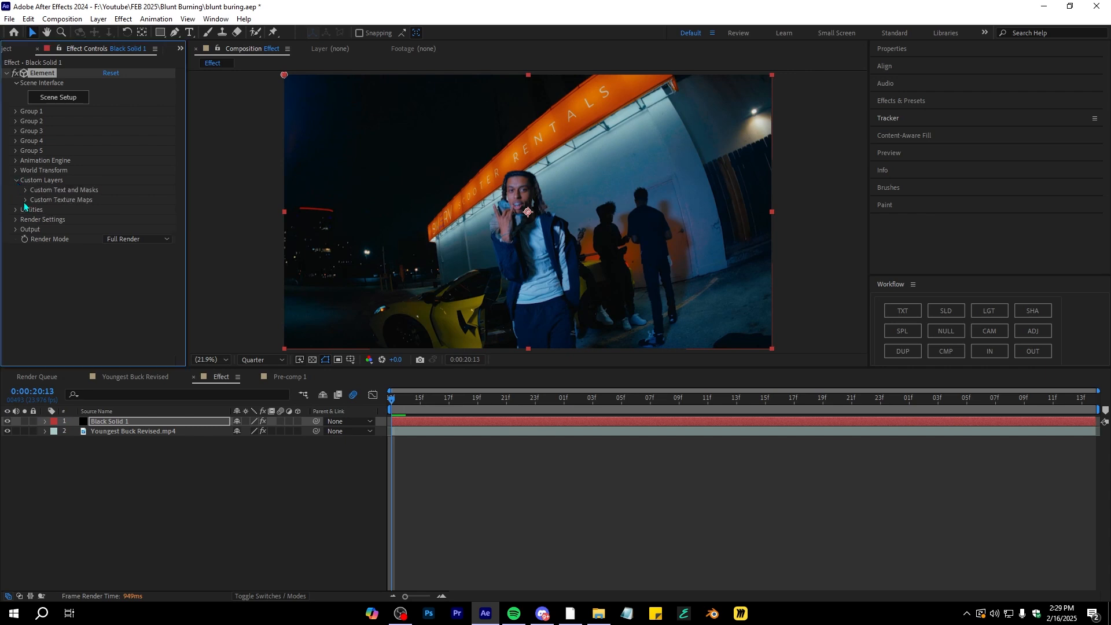
{"action": "left_click", "coordinate": [25, 200]}
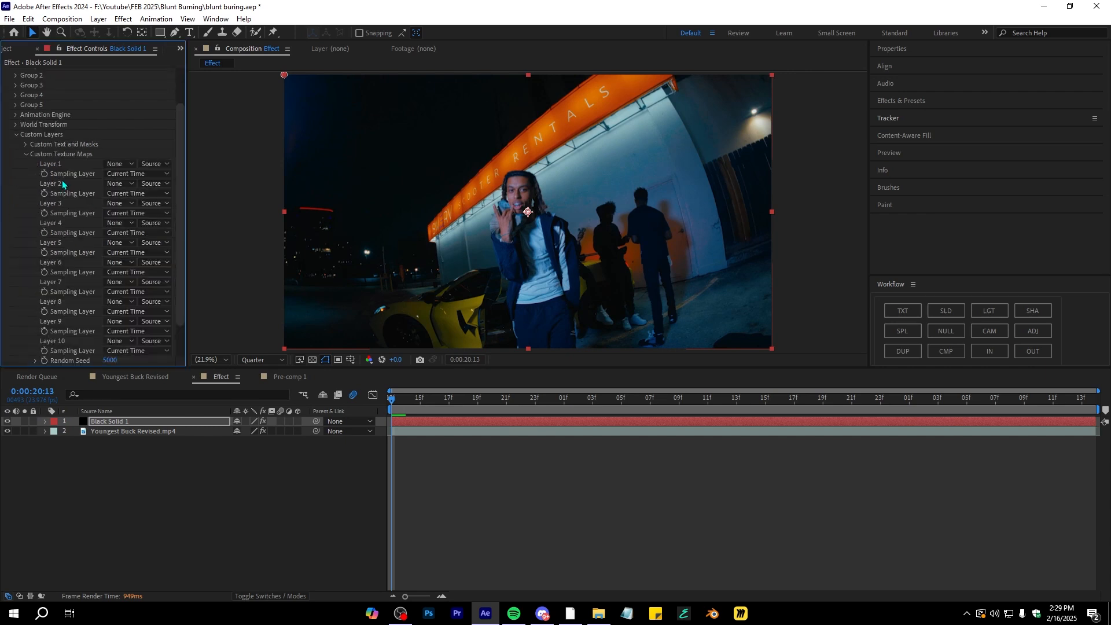
{"action": "left_click", "coordinate": [110, 164]}
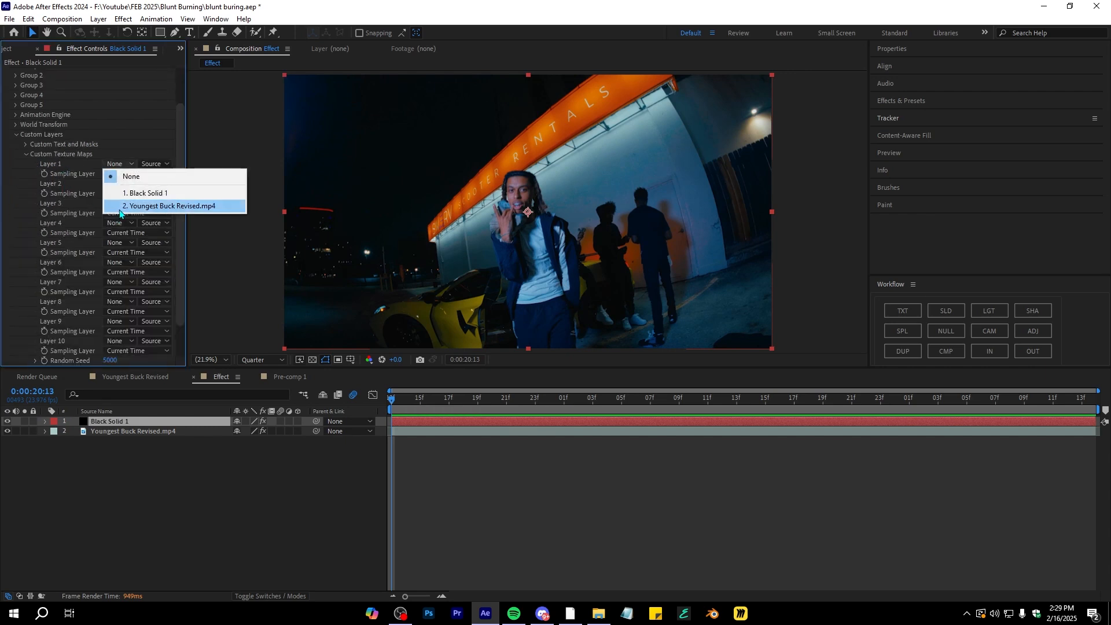
{"action": "left_click", "coordinate": [120, 212]}
{"action": "key", "text": "space"}
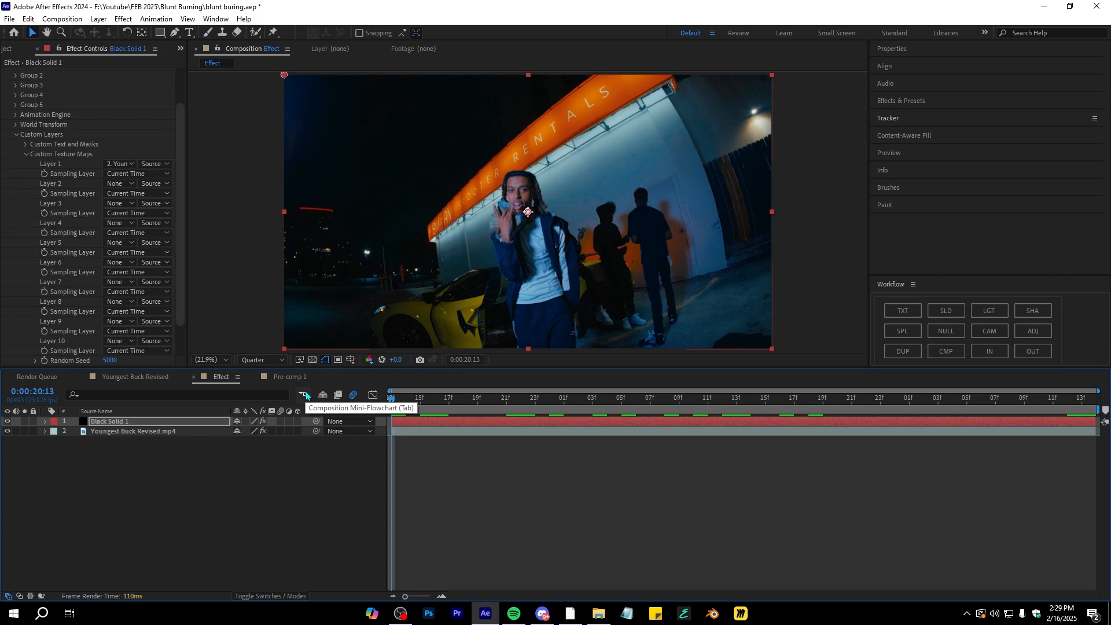
Reduce Group 1's particle size to about 31.80 and preview the playback
{"action": "scroll", "coordinate": [560, 232], "scroll_direction": "up", "scroll_amount": 7}
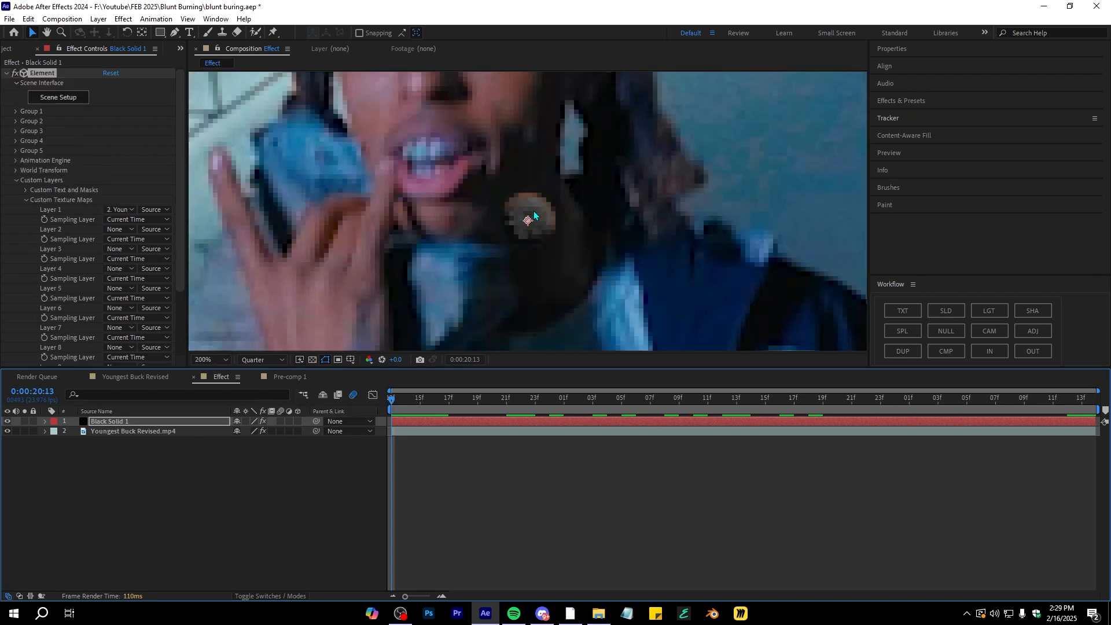
{"action": "scroll", "coordinate": [533, 235], "scroll_direction": "down", "scroll_amount": 4}
{"action": "left_click", "coordinate": [15, 111]}
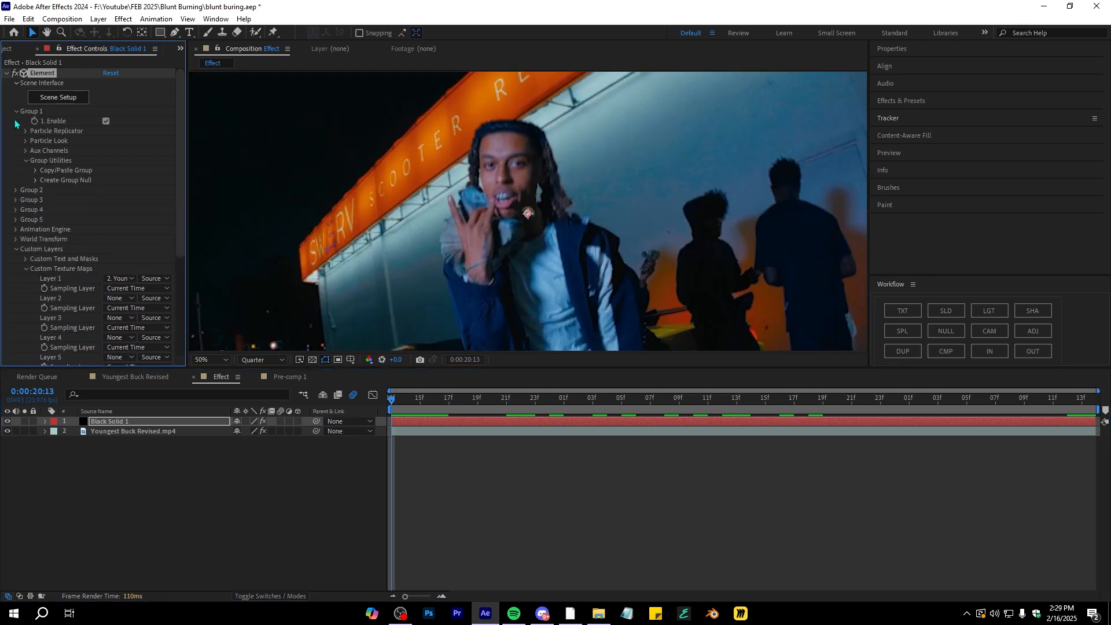
{"action": "left_click", "coordinate": [25, 141]}
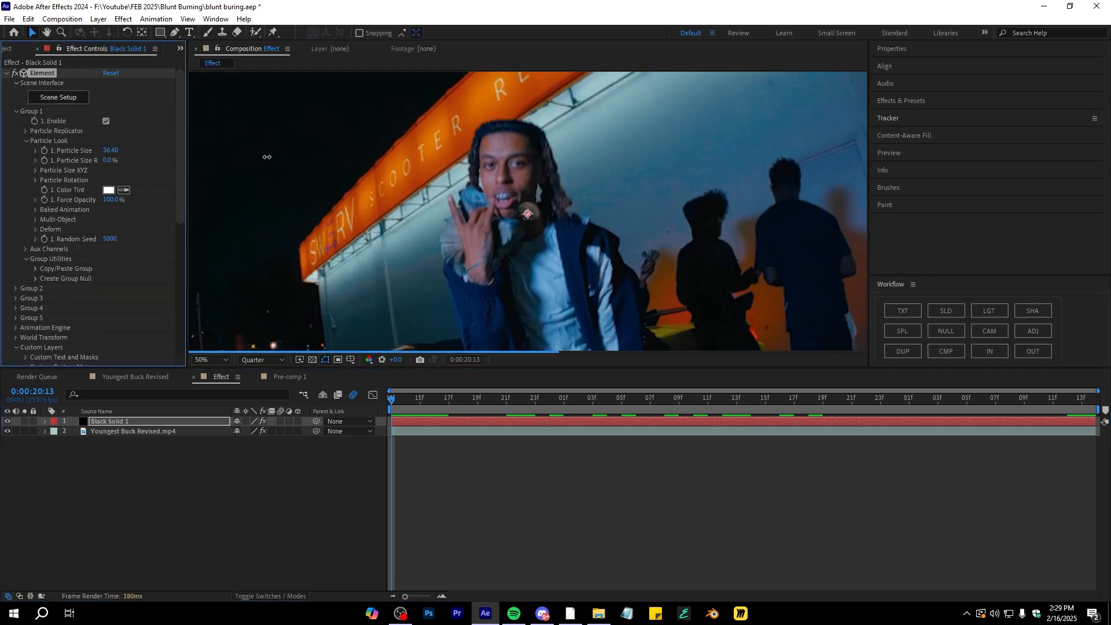
{"action": "left_click_drag", "start_coordinate": [255, 161], "coordinate": [239, 160]}
{"action": "scroll", "coordinate": [526, 202], "scroll_direction": "down", "scroll_amount": 2}
{"action": "key", "text": "space"}
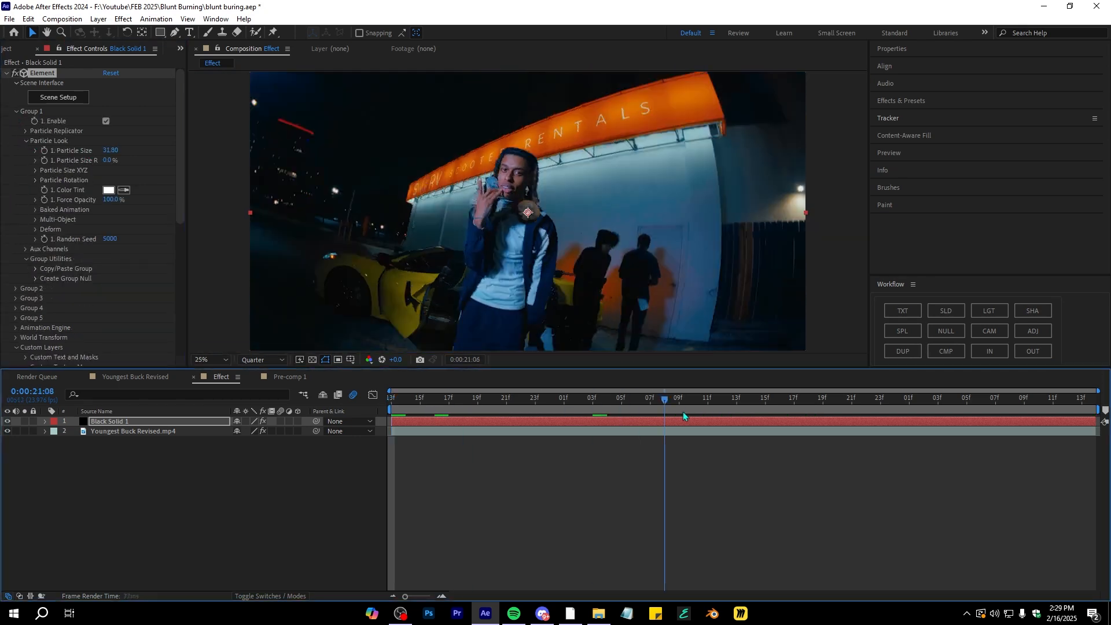
{"action": "key", "text": "space"}
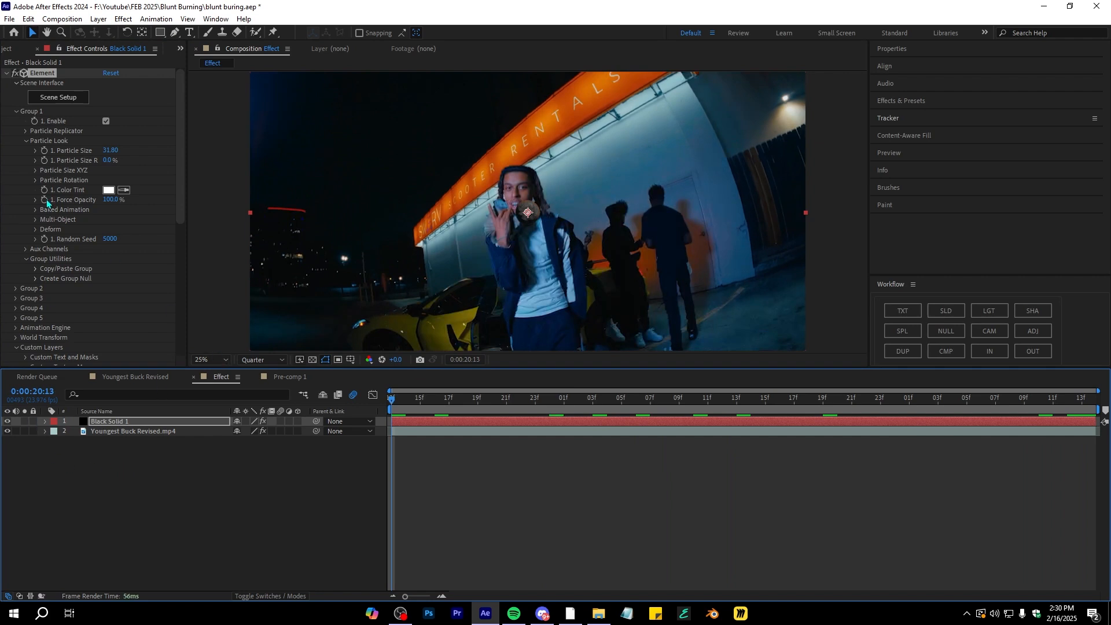
Set Group 1's particle Y rotation to about 85°
{"action": "left_click", "coordinate": [36, 180]}
{"action": "left_click_drag", "start_coordinate": [119, 220], "coordinate": [173, 213]}
{"action": "left_click", "coordinate": [123, 220]}
{"action": "type", "text": "0"}
{"action": "key", "text": "Return"}
Undo the last edit and collapse the Element effect
{"action": "left_click_drag", "start_coordinate": [435, 401], "coordinate": [1042, 399]}
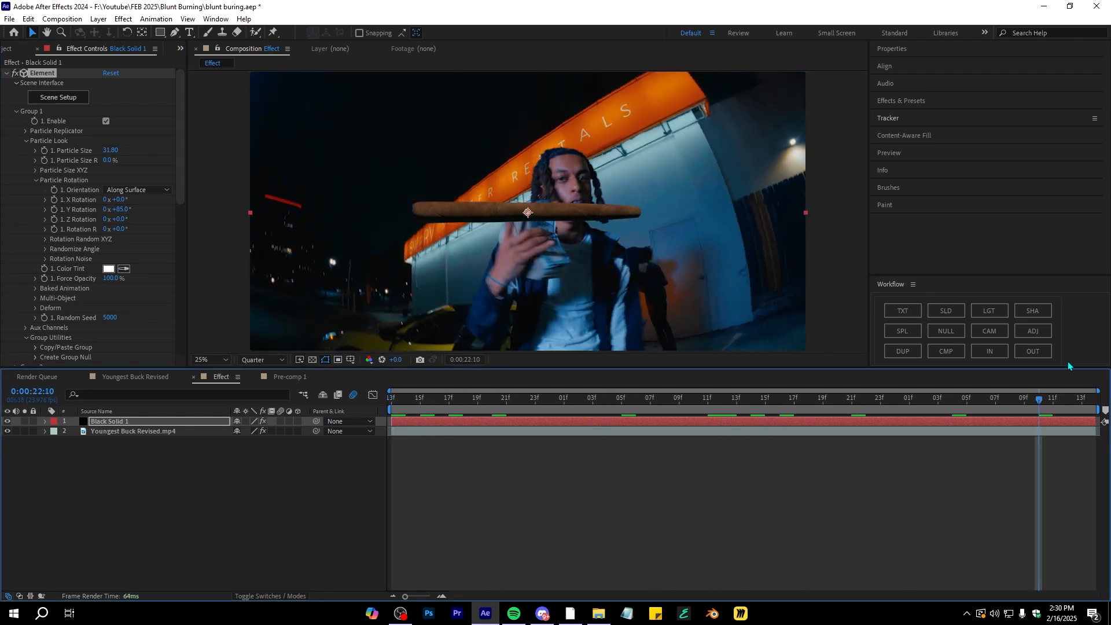
{"action": "key", "text": "ctrl+z"}
{"action": "left_click", "coordinate": [6, 74]}
{"action": "left_click", "coordinate": [6, 73]}
Hide the Black Solid 1 layer and open the Tracker panel with the video layer selected
{"action": "left_click", "coordinate": [8, 422]}
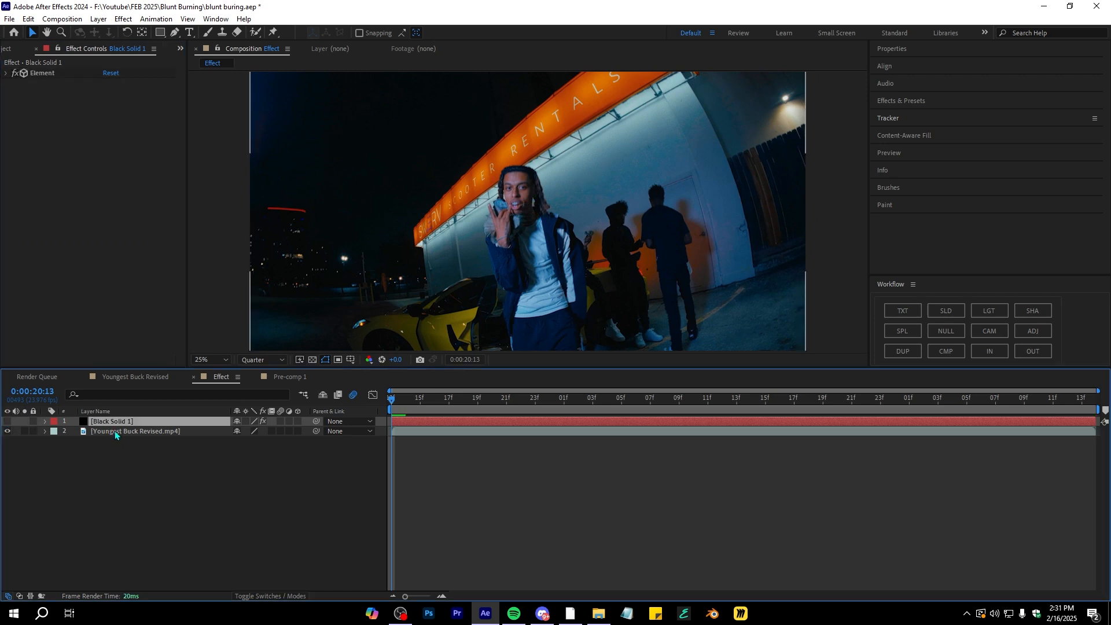
{"action": "left_click", "coordinate": [115, 431]}
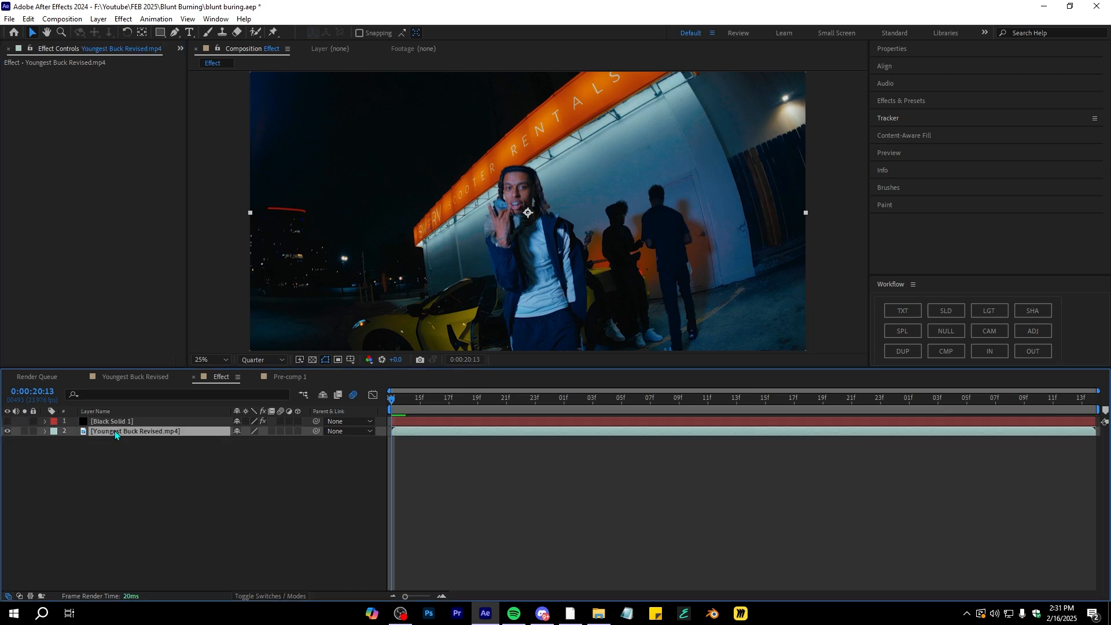
{"action": "left_click", "coordinate": [890, 119]}
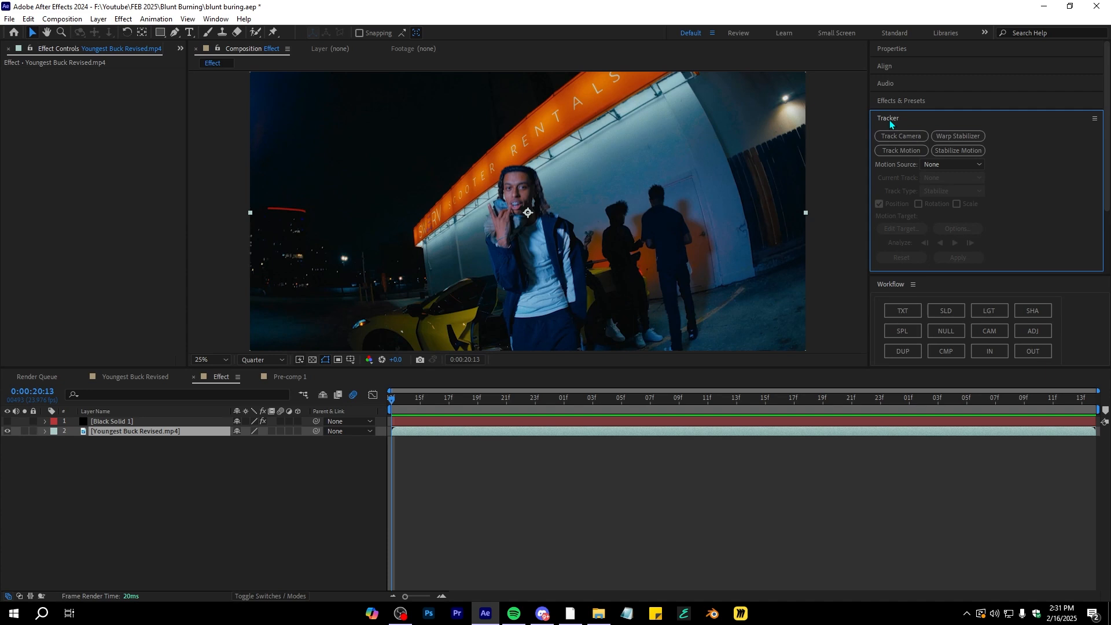
Run Track Camera on Youngest Buck Revised.mp4 with Detailed Analysis enabled
{"action": "left_click", "coordinate": [880, 135]}
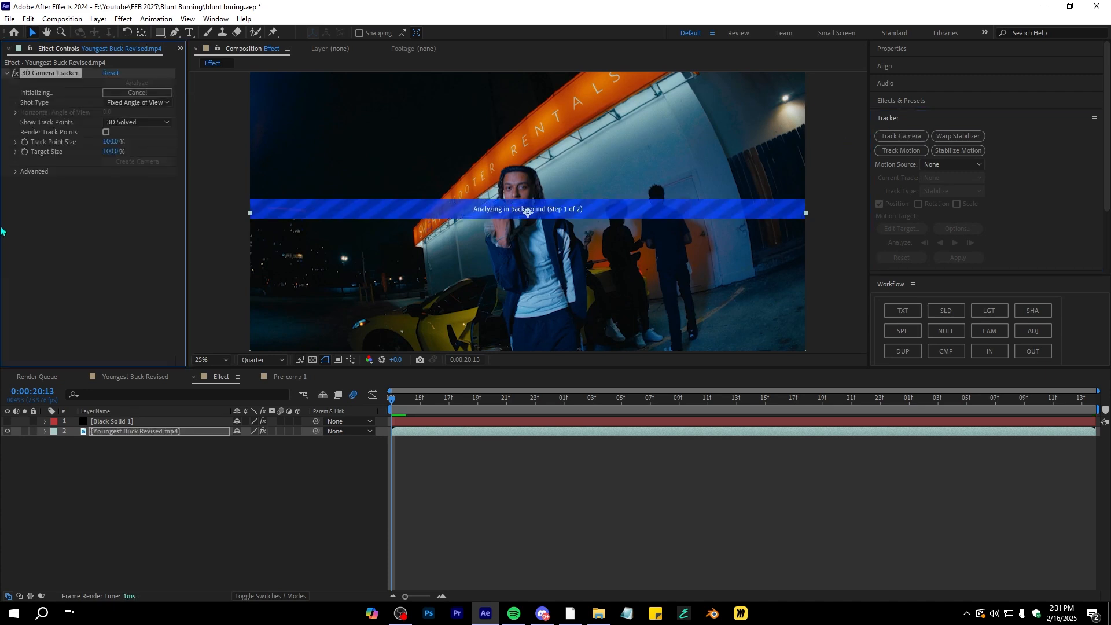
{"action": "left_click", "coordinate": [15, 172]}
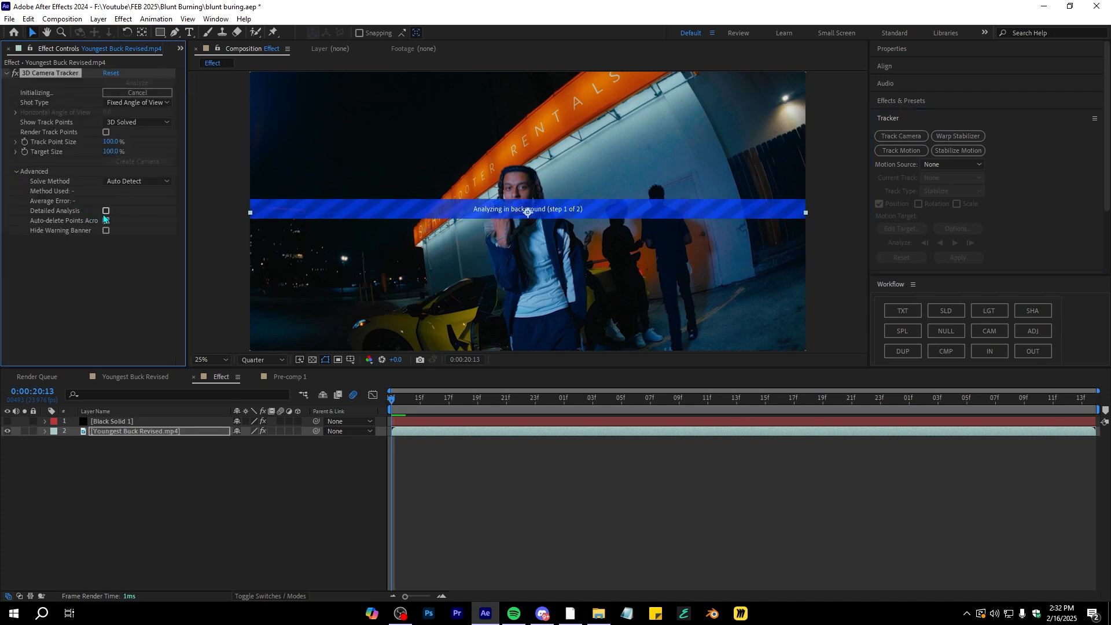
{"action": "left_click", "coordinate": [284, 506]}
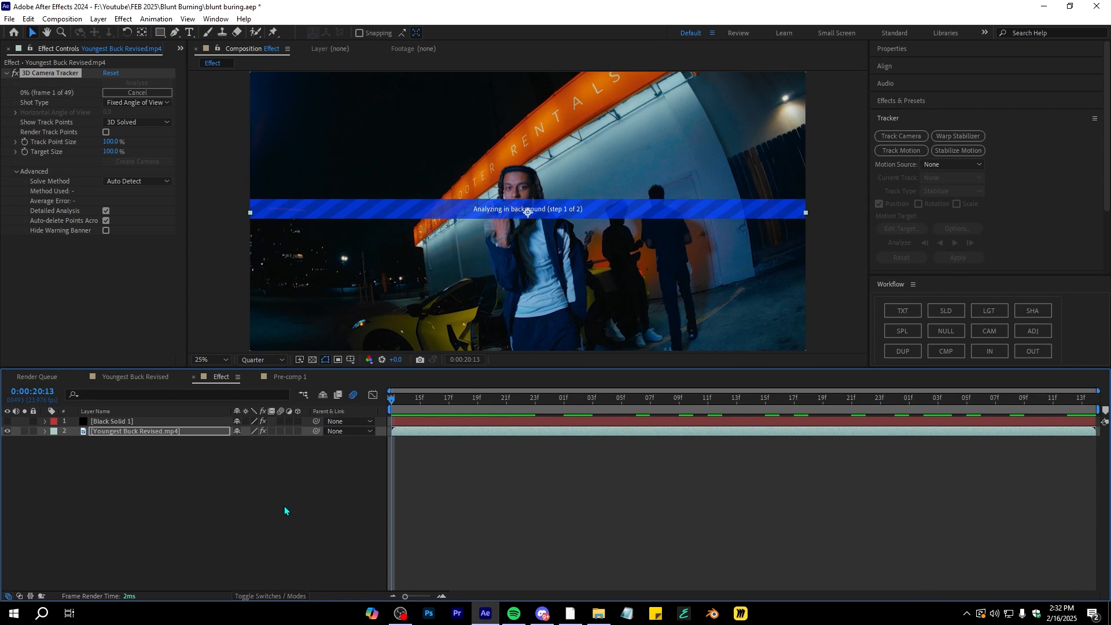
Select track points near the car and create a solid and camera from them
{"action": "left_click_drag", "start_coordinate": [392, 399], "coordinate": [480, 525]}
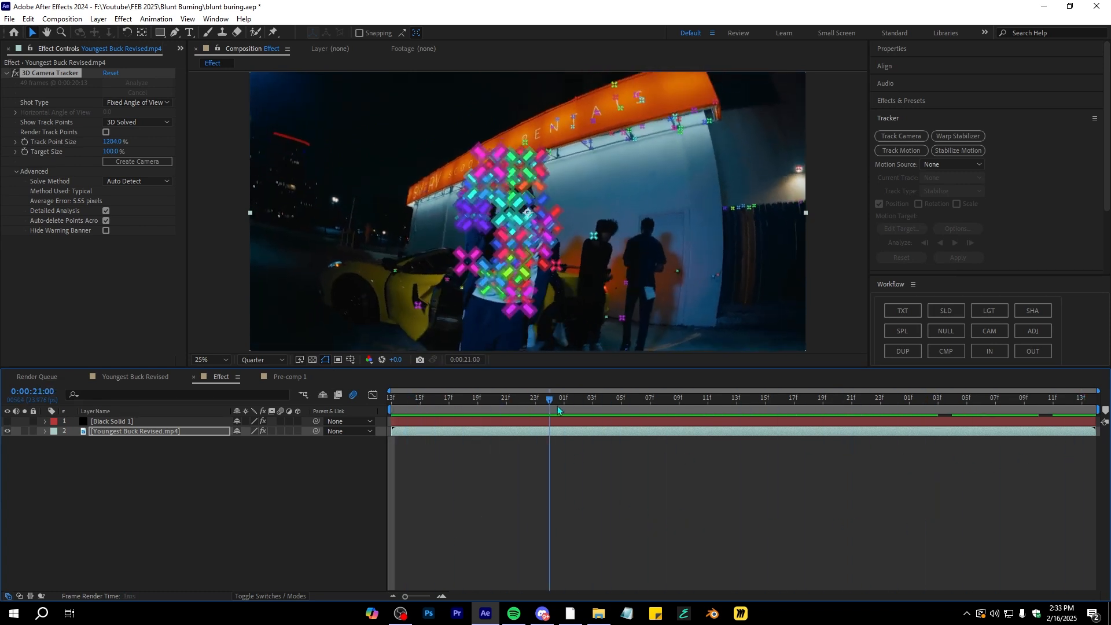
{"action": "left_click_drag", "start_coordinate": [553, 401], "coordinate": [284, 432]}
{"action": "left_click", "coordinate": [417, 284]}
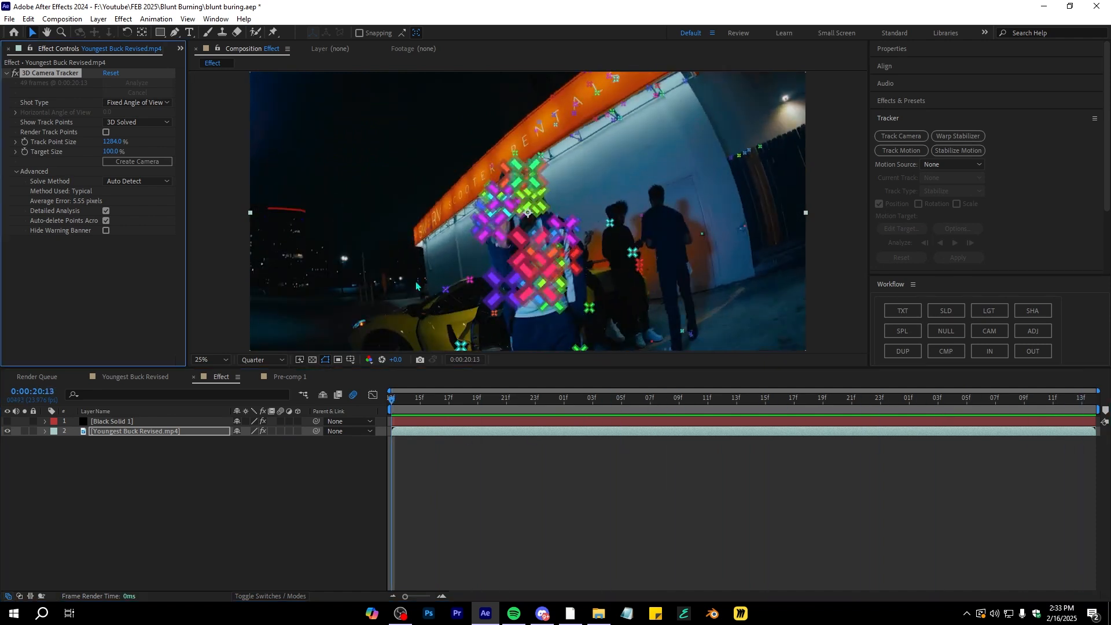
{"action": "right_click", "coordinate": [454, 310]}
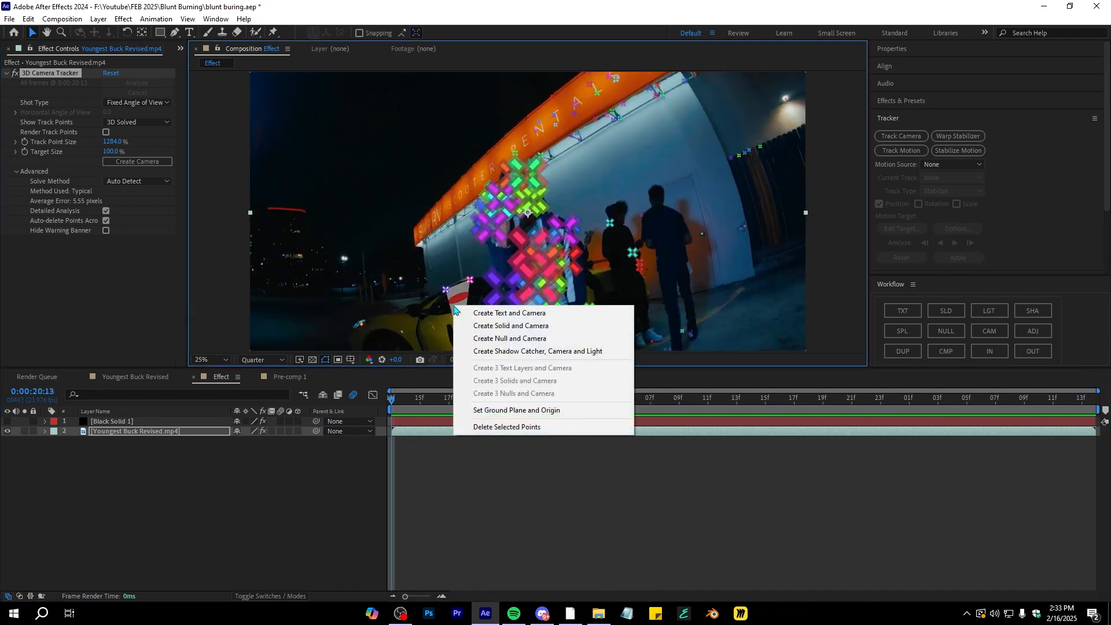
{"action": "left_click", "coordinate": [477, 329]}
{"action": "key", "text": "space"}
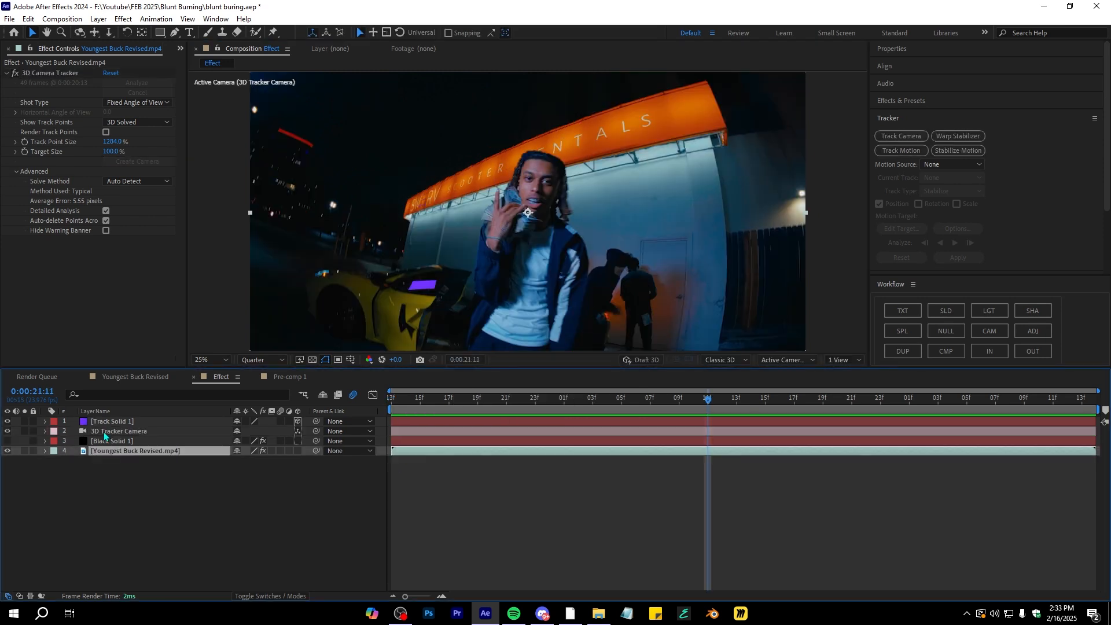
{"action": "left_click", "coordinate": [104, 433]}
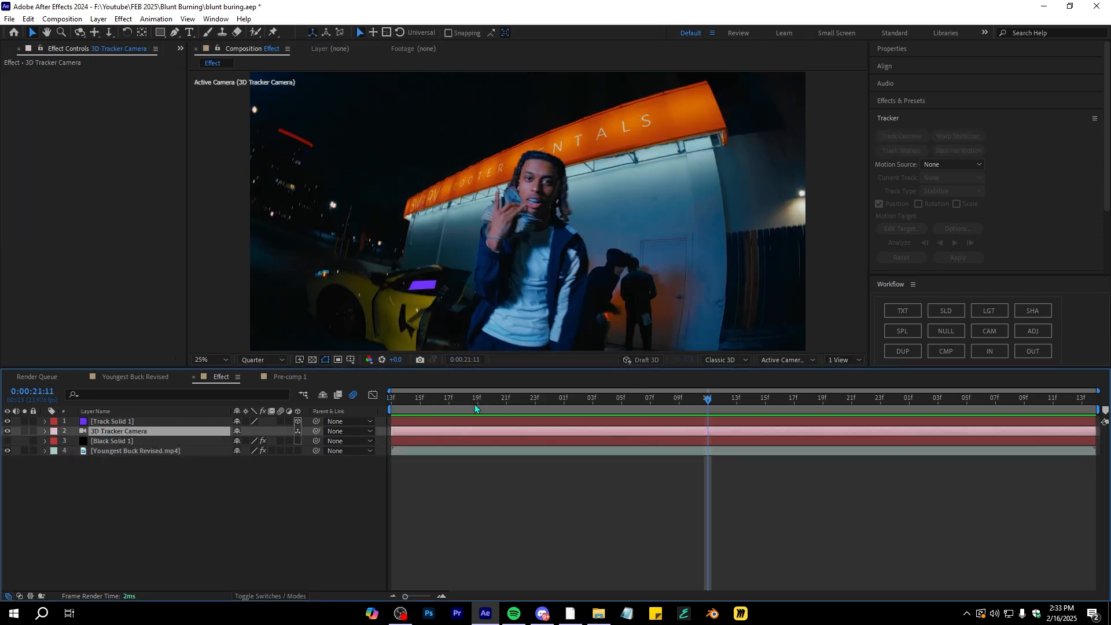
Scale the Track Solid 1 layer up to about 354% and scrub through the footage to check its placement
{"action": "key", "text": "space"}
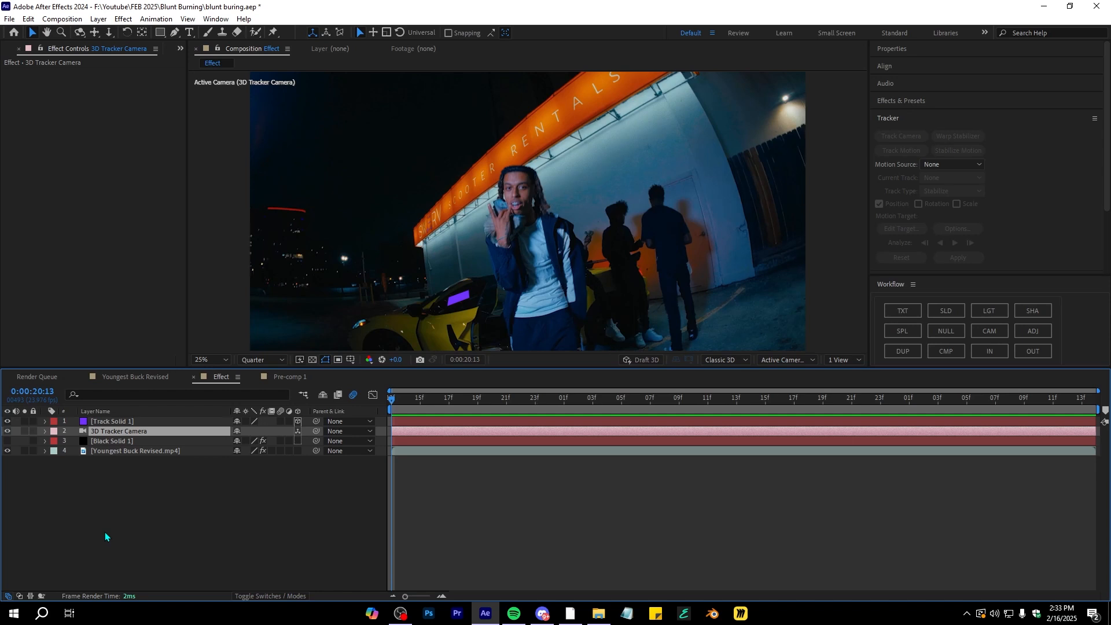
{"action": "left_click", "coordinate": [105, 422]}
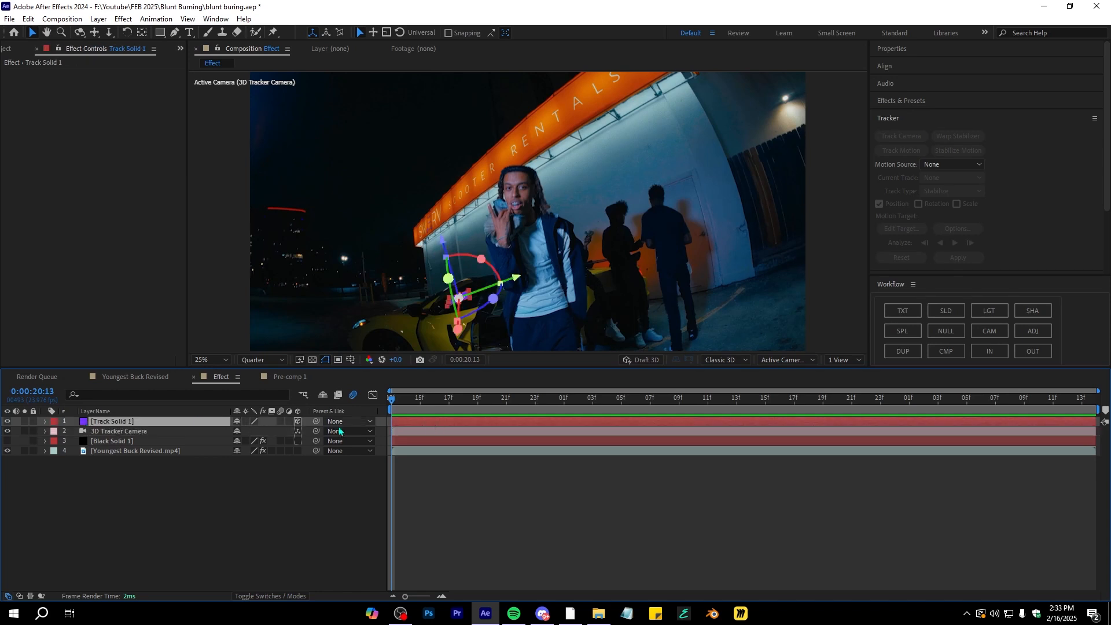
{"action": "key", "text": "s"}
{"action": "left_click_drag", "start_coordinate": [252, 431], "coordinate": [371, 409]}
{"action": "left_click_drag", "start_coordinate": [515, 278], "coordinate": [505, 282]}
{"action": "left_click_drag", "start_coordinate": [425, 246], "coordinate": [421, 250]}
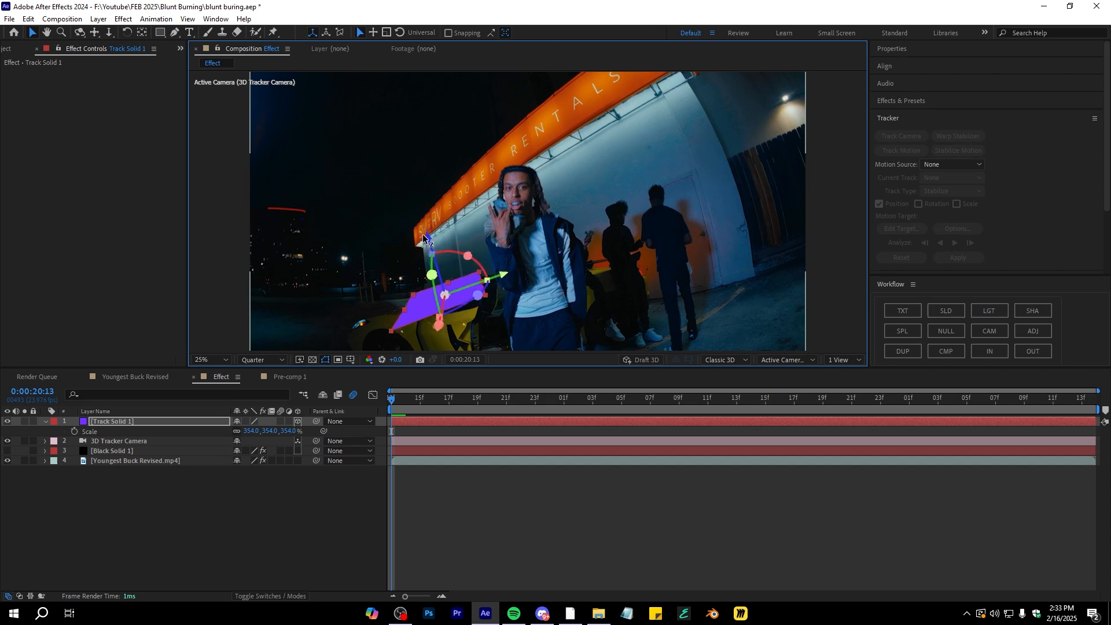
{"action": "left_click_drag", "start_coordinate": [428, 394], "coordinate": [753, 387]}
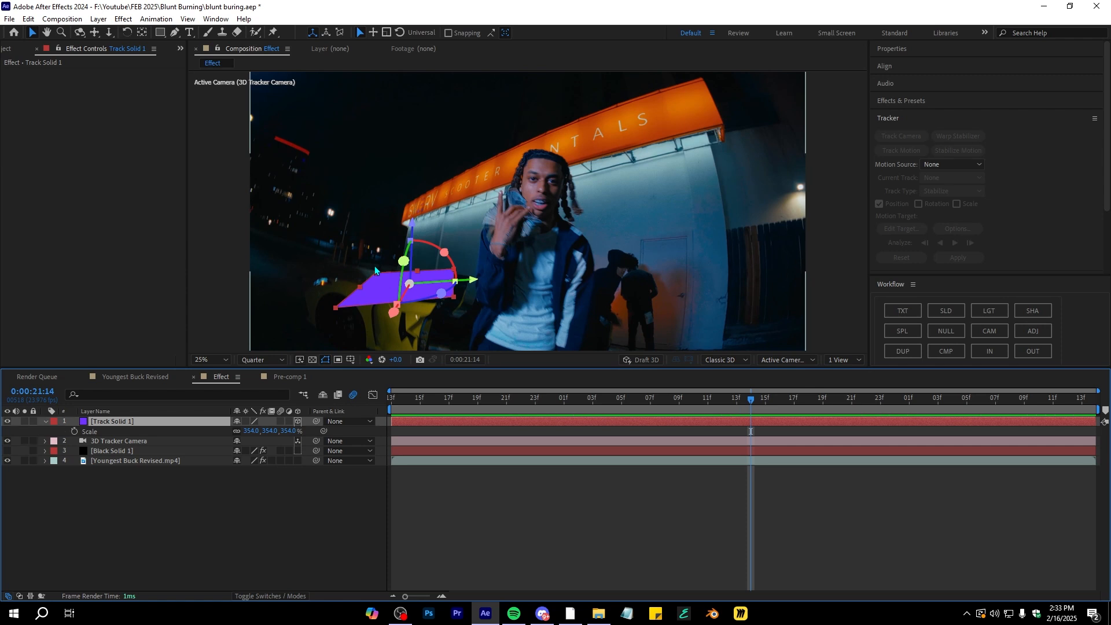
Hide Track Solid 1 and rename the Black Solid 1 layer to Element
{"action": "left_click", "coordinate": [7, 422]}
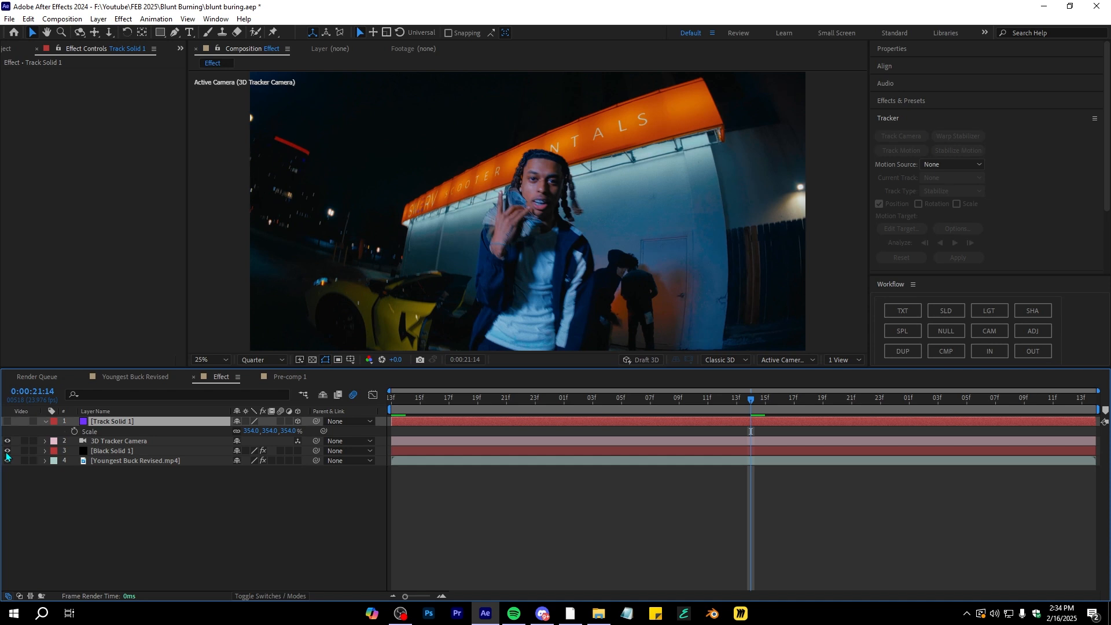
{"action": "left_click", "coordinate": [139, 450]}
{"action": "key", "text": "Return"}
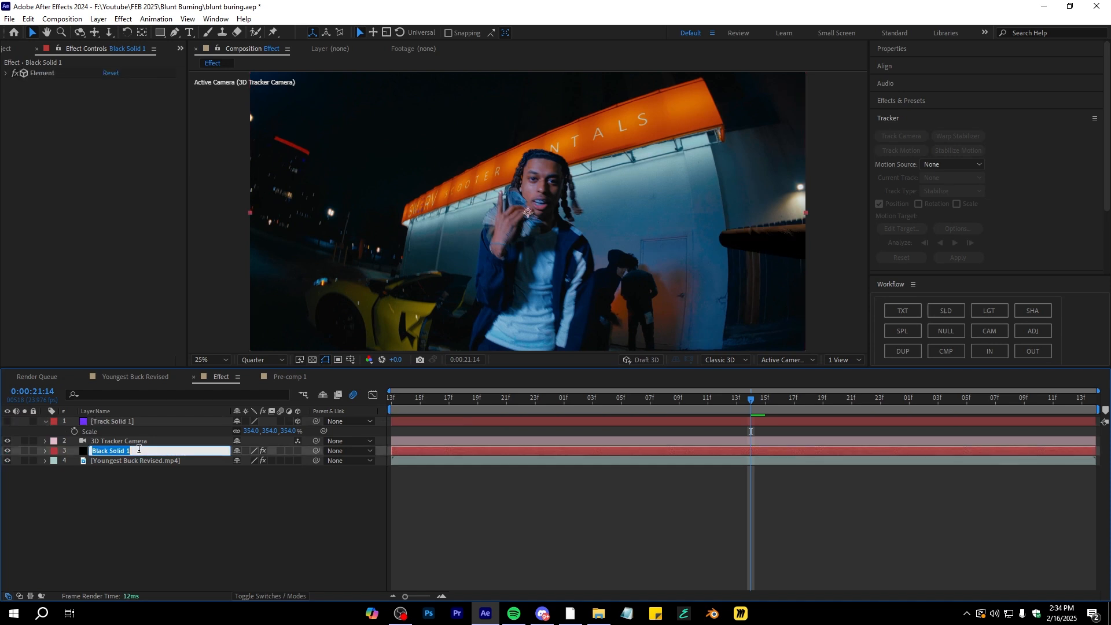
{"action": "type", "text": "elem"}
{"action": "key", "text": "Left"}
{"action": "key", "text": "Left"}
{"action": "key", "text": "Left"}
{"action": "key", "text": "BackSpace"}
{"action": "type", "text": "E"}
{"action": "key", "text": "Return"}
Move the Element layer to the top of the layer stack and preview the footage
{"action": "left_click_drag", "start_coordinate": [162, 451], "coordinate": [157, 417]}
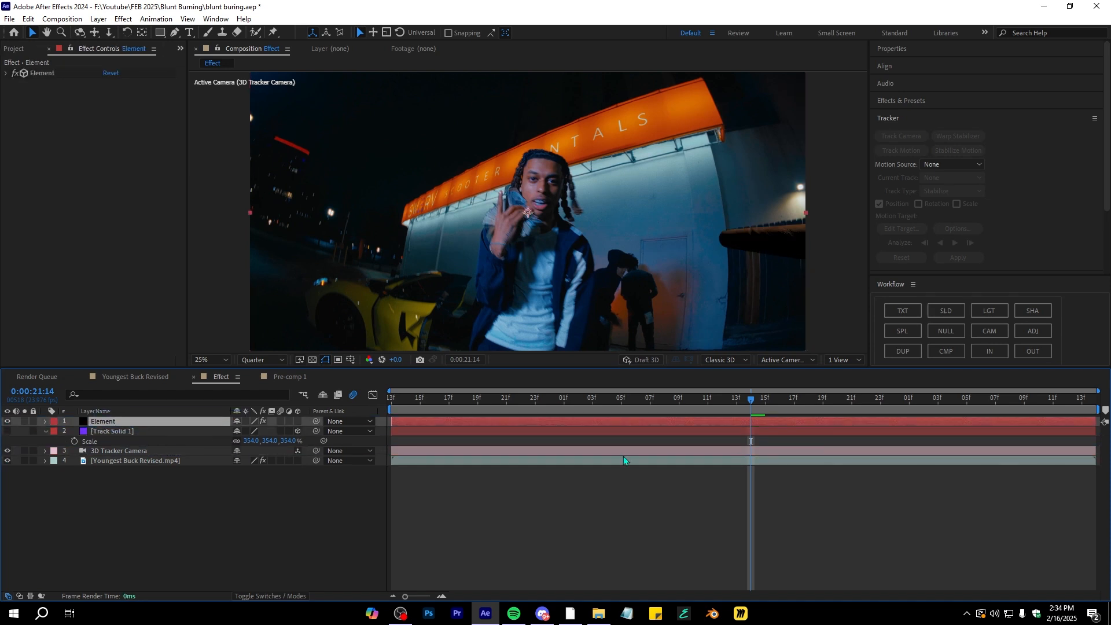
{"action": "left_click", "coordinate": [493, 399]}
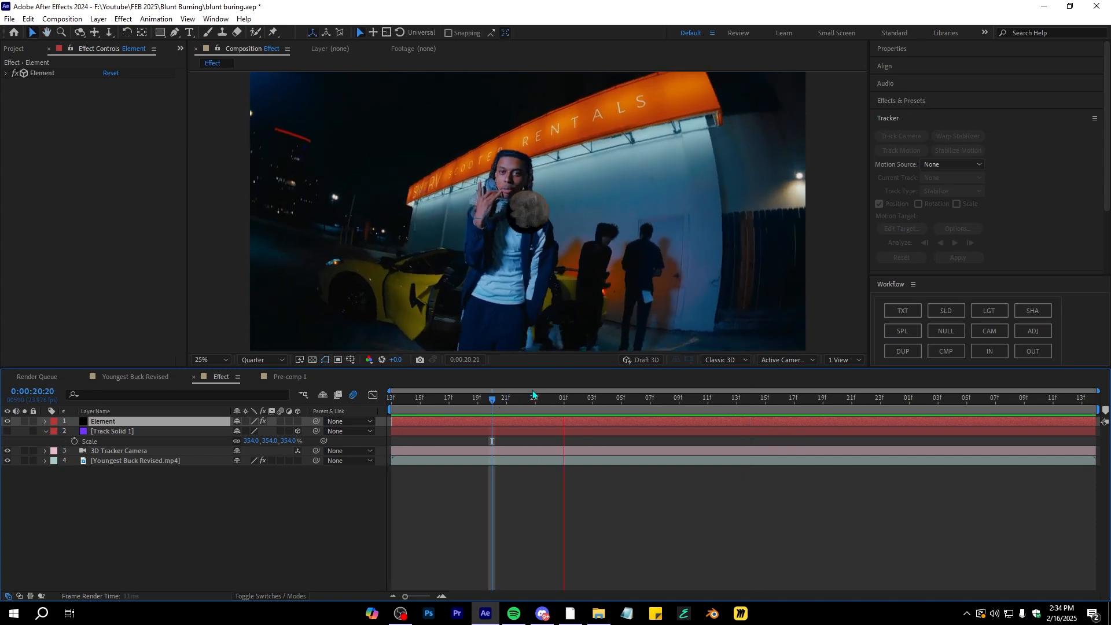
{"action": "key", "text": "space"}
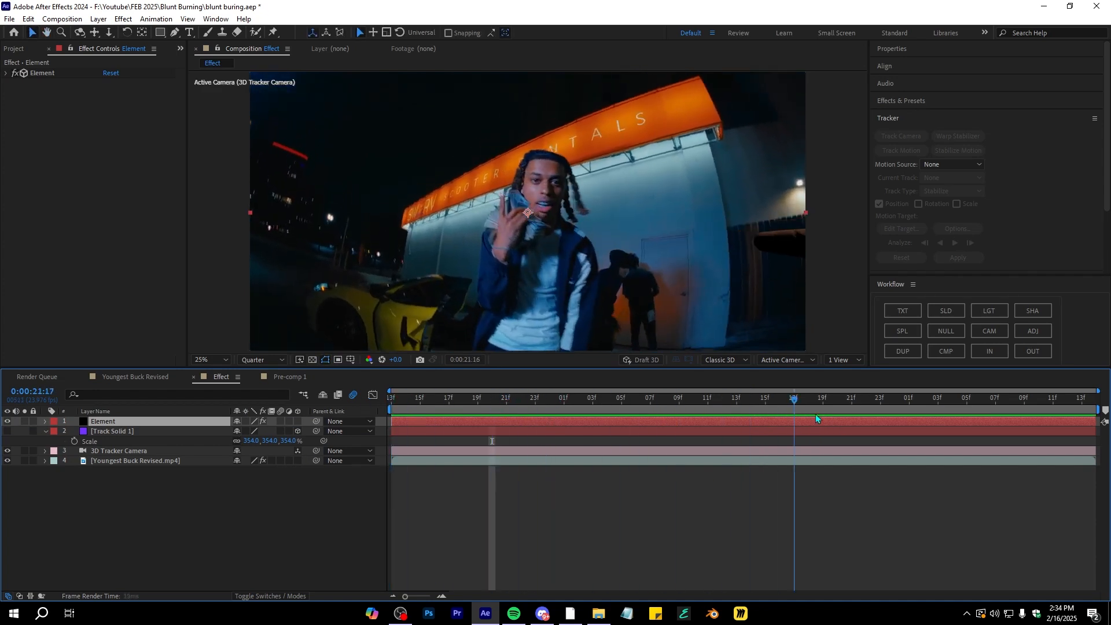
{"action": "left_click_drag", "start_coordinate": [820, 408], "coordinate": [613, 418]}
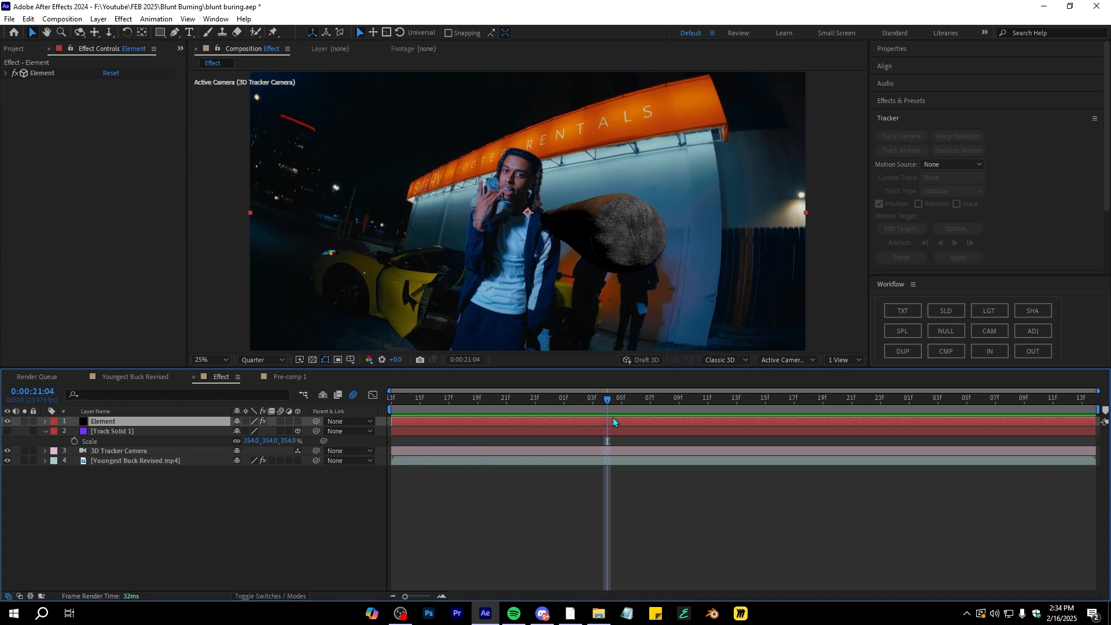
Set the Element effect's Group 1 Particle Size to 10
{"action": "left_click", "coordinate": [7, 73]}
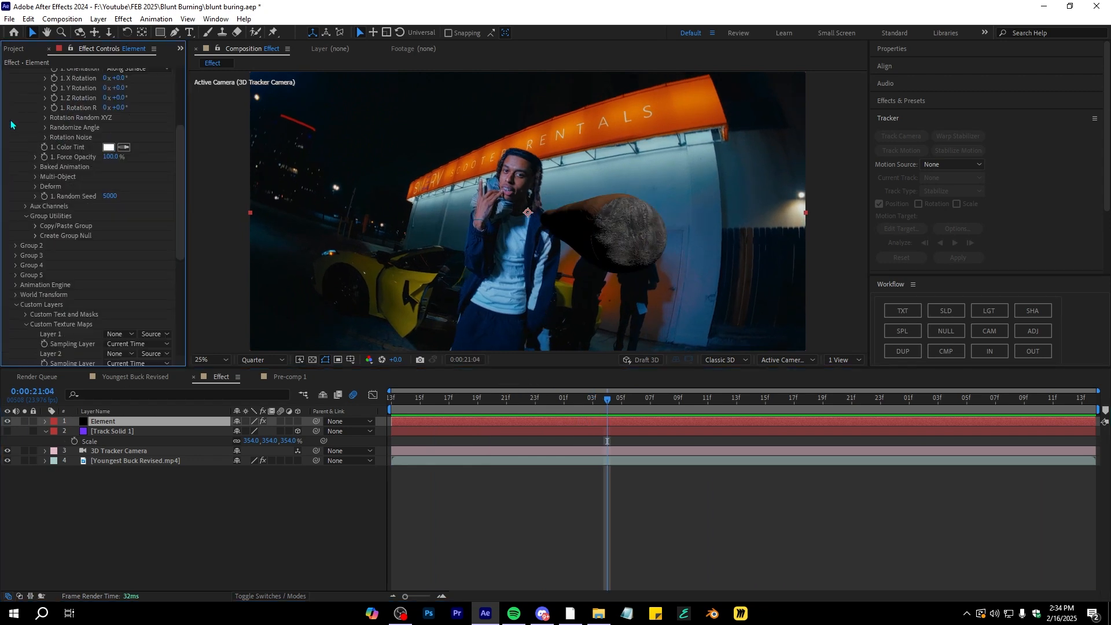
{"action": "right_click", "coordinate": [64, 149]}
{"action": "left_click", "coordinate": [58, 155]}
{"action": "left_click", "coordinate": [111, 151]}
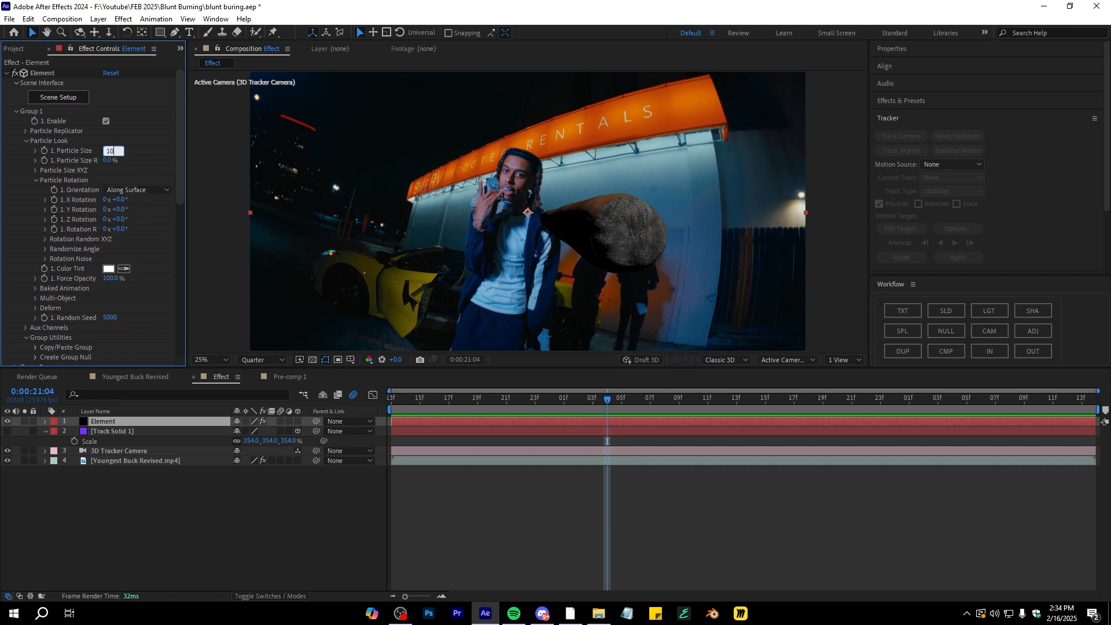
{"action": "key", "text": "Return"}
{"action": "scroll", "coordinate": [42, 221], "scroll_direction": "down", "scroll_amount": 5}
{"action": "scroll", "coordinate": [38, 219], "scroll_direction": "up", "scroll_amount": 5}
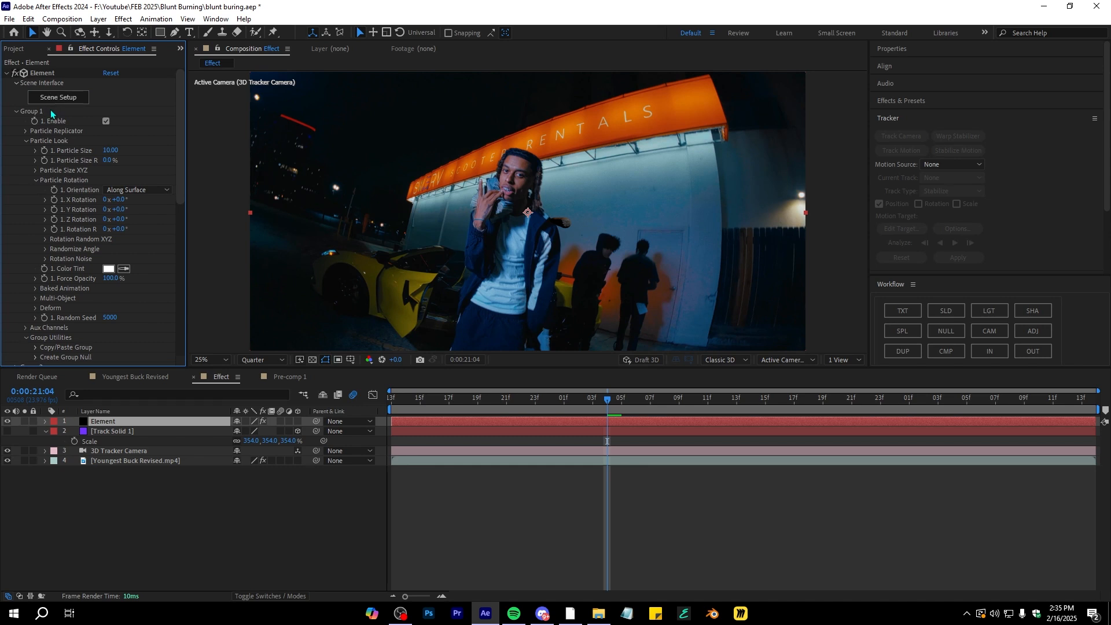
Create a group null for Group 1 from the Element effect's Group Utilities
{"action": "scroll", "coordinate": [49, 149], "scroll_direction": "down", "scroll_amount": 2}
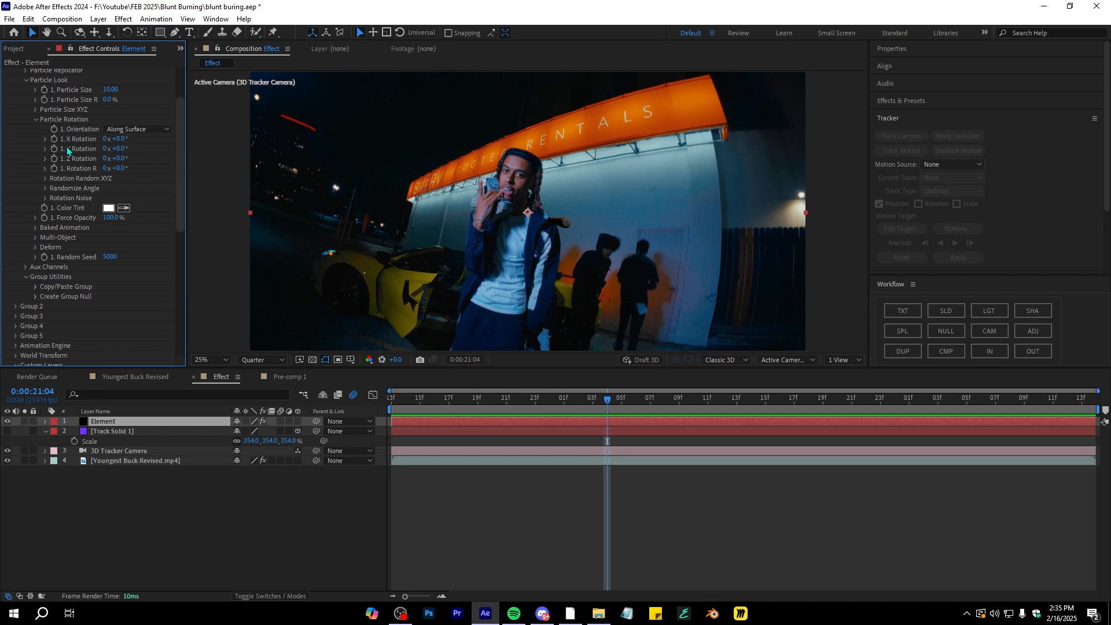
{"action": "left_click", "coordinate": [35, 297]}
{"action": "left_click", "coordinate": [70, 313]}
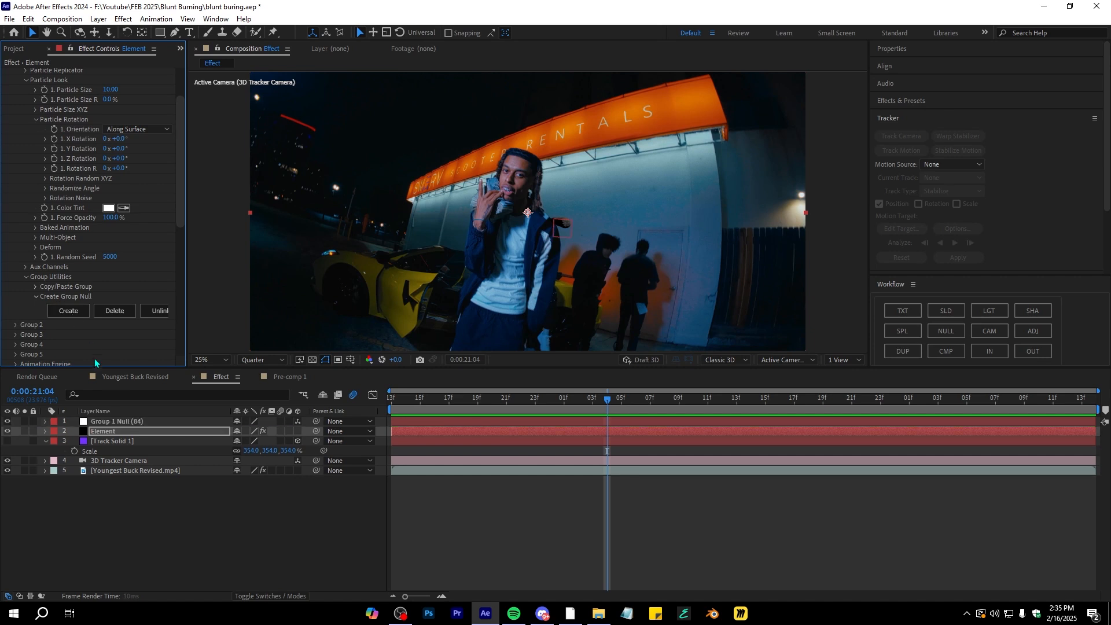
{"action": "left_click", "coordinate": [111, 414]}
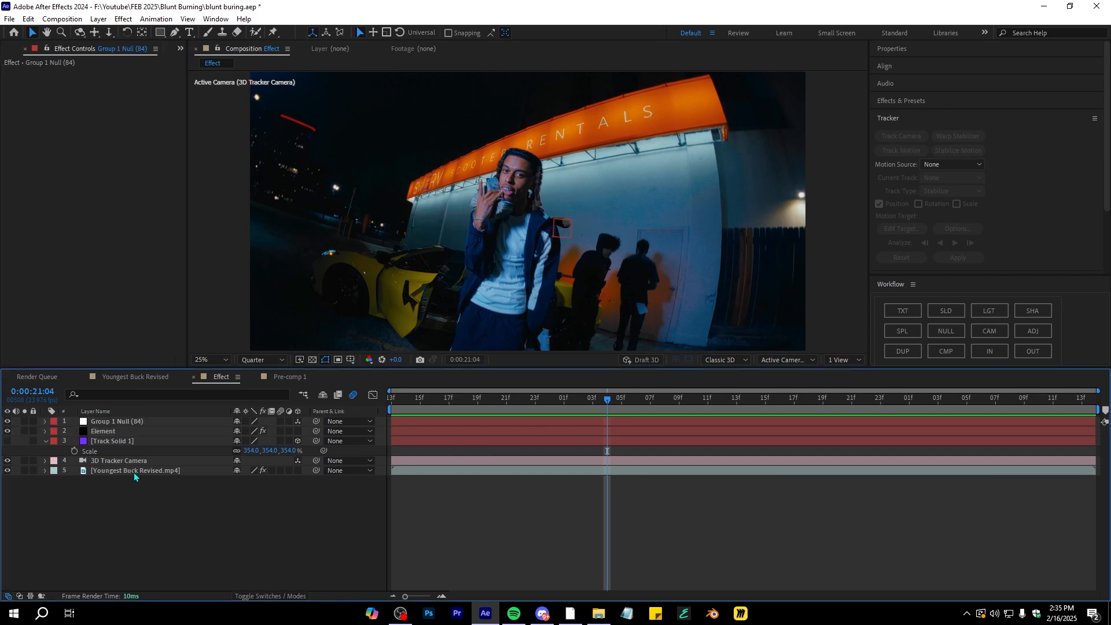
{"action": "left_click", "coordinate": [123, 411]}
{"action": "left_click", "coordinate": [125, 422]}
{"action": "key", "text": "r"}
{"action": "left_click_drag", "start_coordinate": [246, 450], "coordinate": [602, 448]}
{"action": "key", "text": "ctrl+z"}
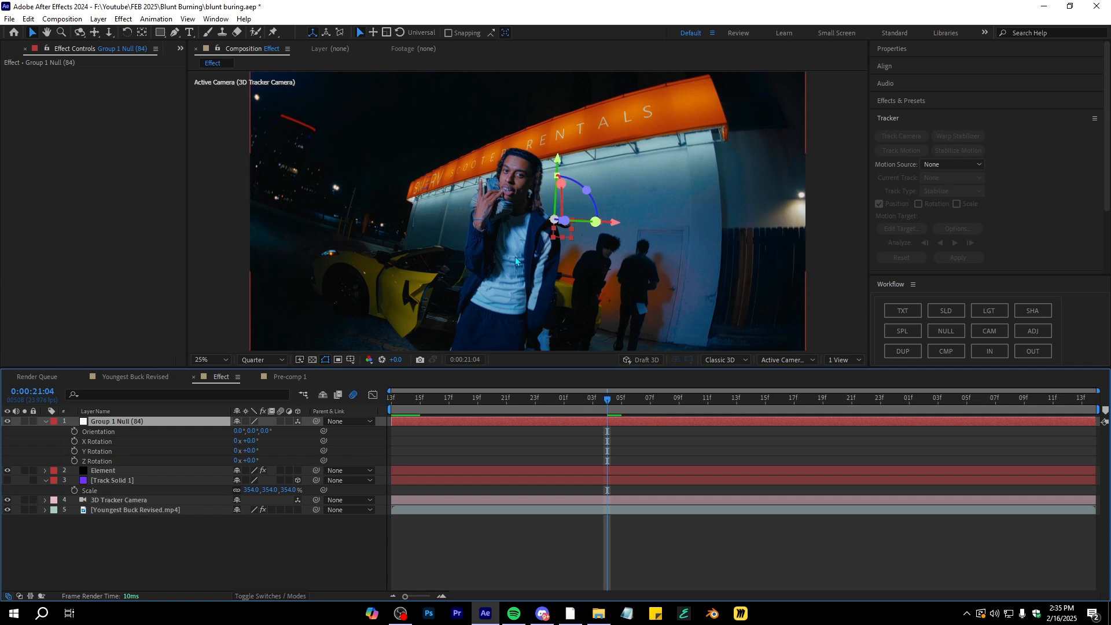
Copy Track Solid 1's Z position value 19613.1 into Group 1 Null's Z position
{"action": "scroll", "coordinate": [642, 237], "scroll_direction": "up", "scroll_amount": 2}
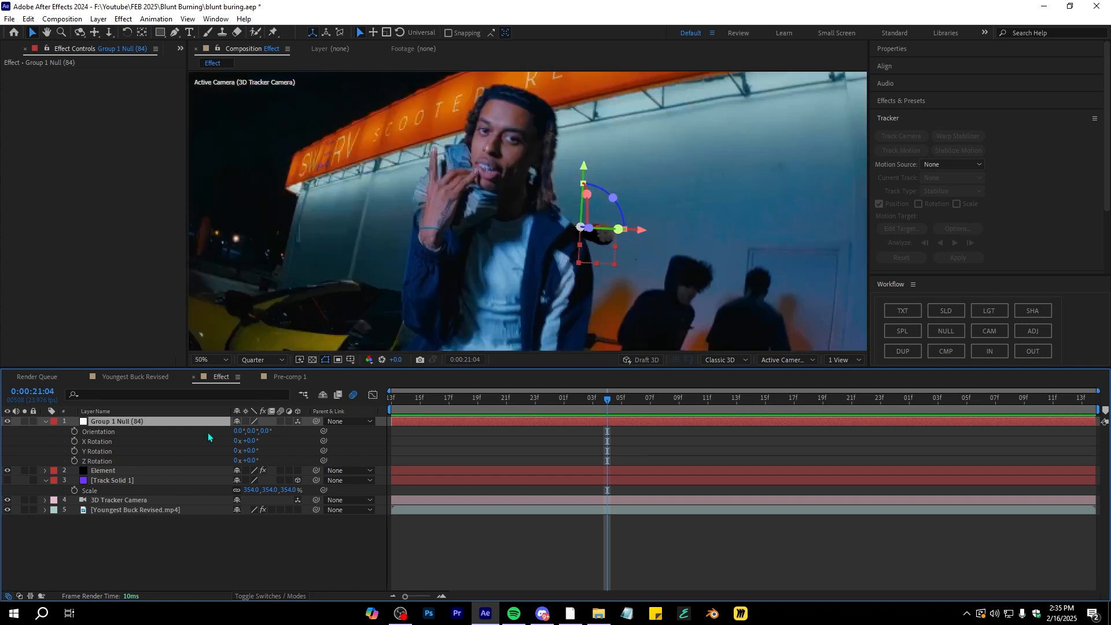
{"action": "key", "text": "p"}
{"action": "left_click", "coordinate": [134, 451]}
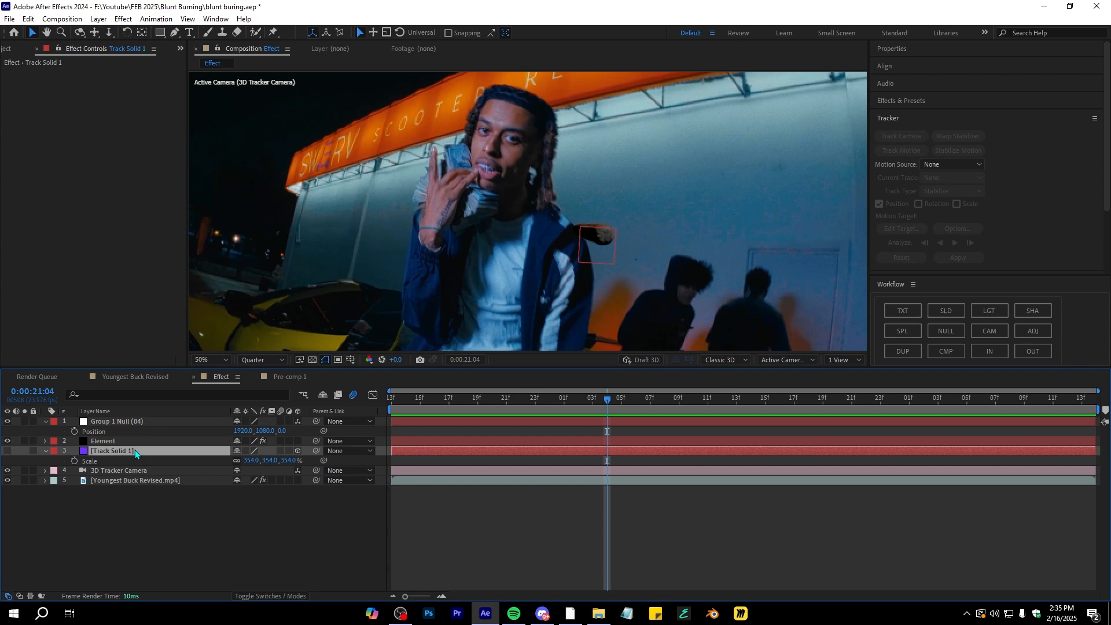
{"action": "key", "text": "p"}
{"action": "left_click", "coordinate": [289, 461]}
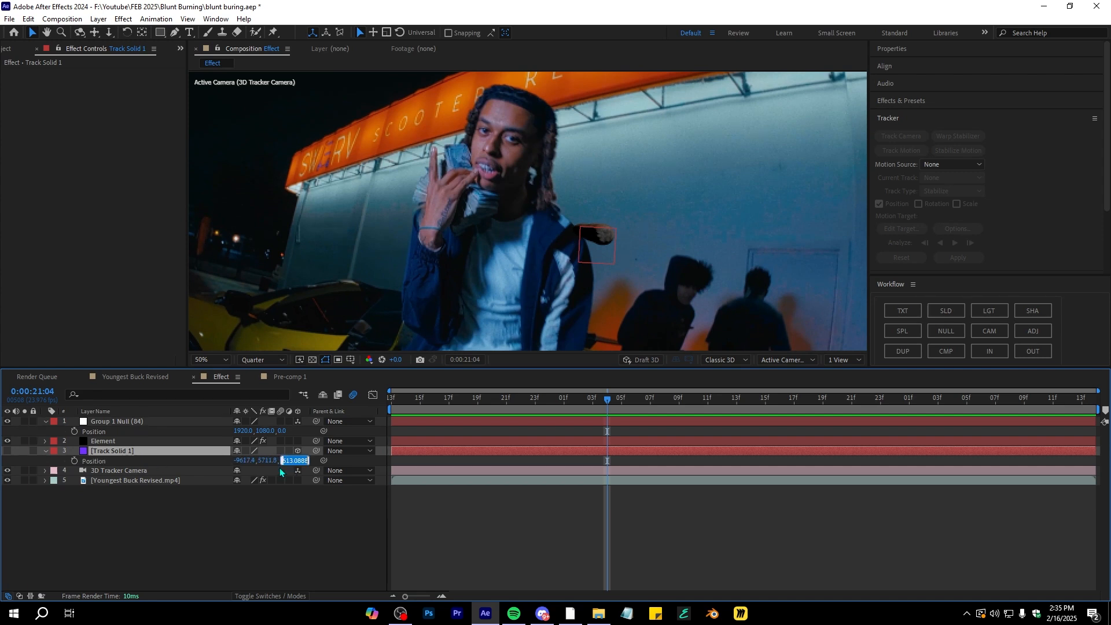
{"action": "left_click", "coordinate": [282, 431]}
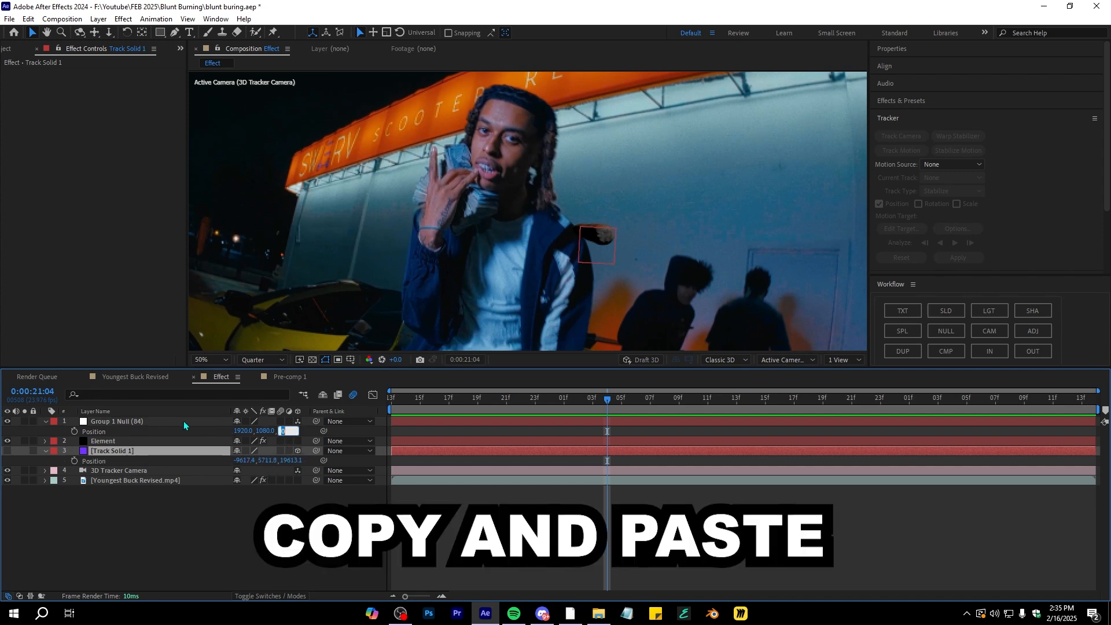
{"action": "type", "text": "19613.1"}
{"action": "key", "text": "Return"}
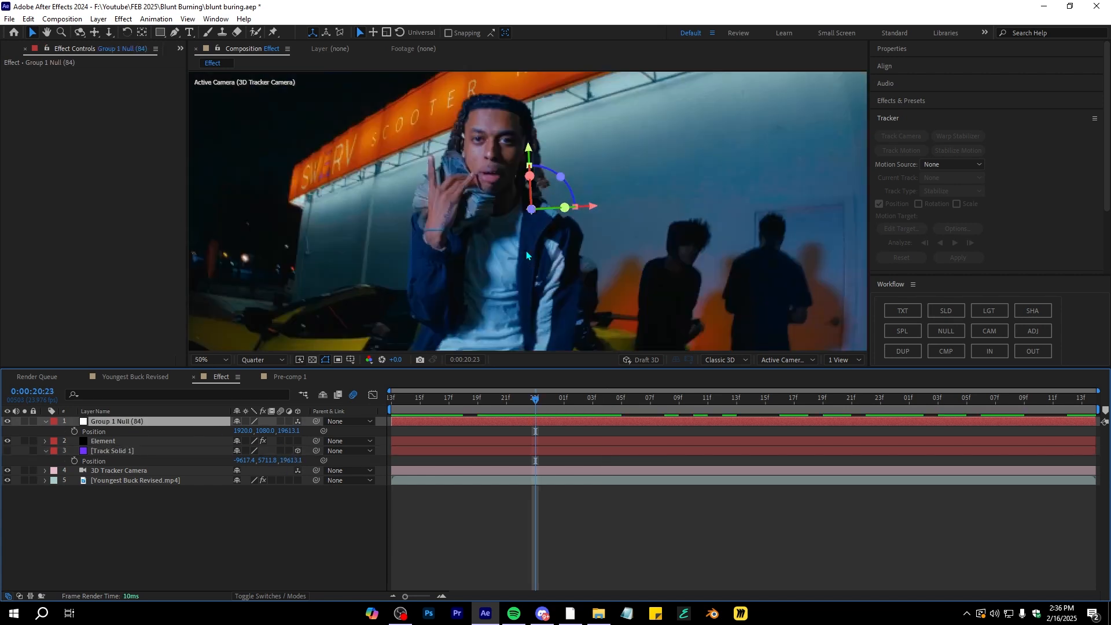
Scale Group 1 Null up to about 4038% and move it beside the performer, previewing the playback
{"action": "scroll", "coordinate": [526, 252], "scroll_direction": "up", "scroll_amount": 3}
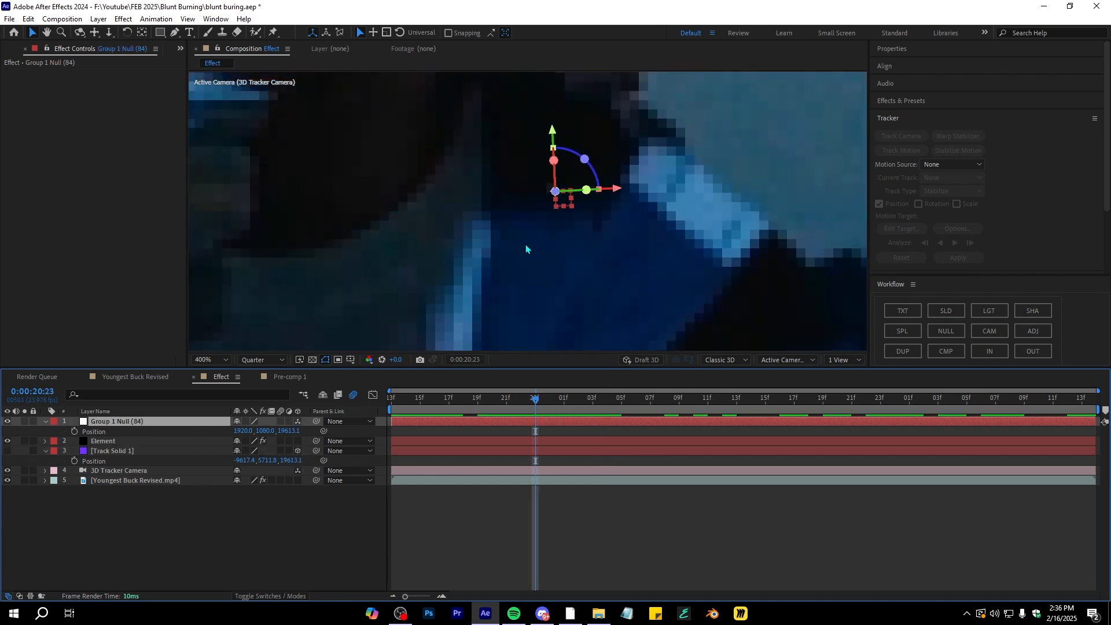
{"action": "scroll", "coordinate": [527, 240], "scroll_direction": "down", "scroll_amount": 8}
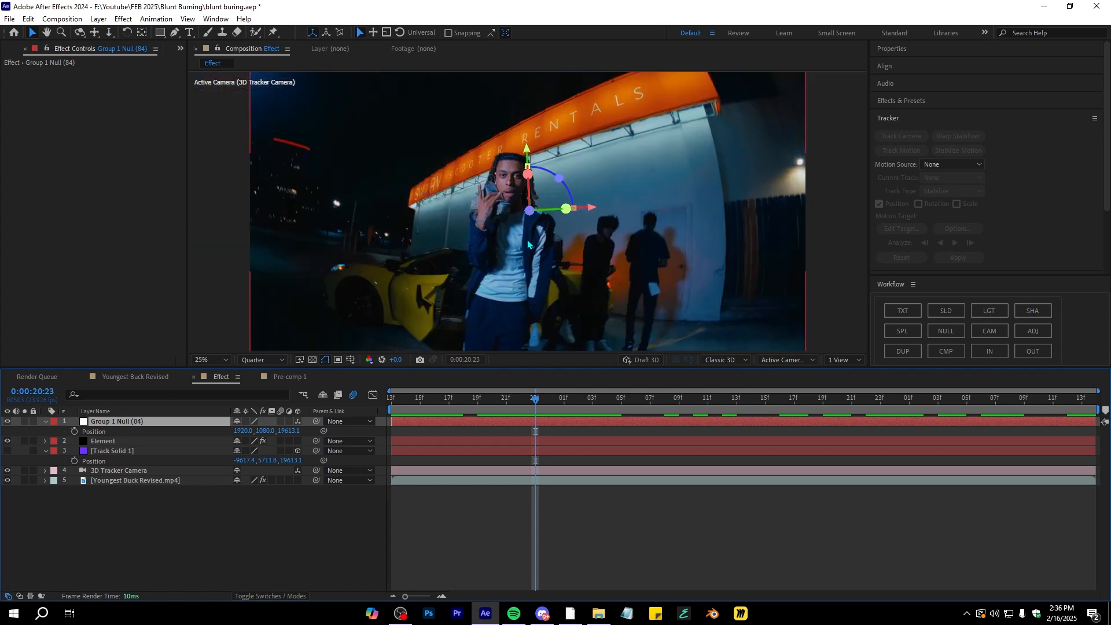
{"action": "left_click_drag", "start_coordinate": [252, 431], "coordinate": [347, 431]}
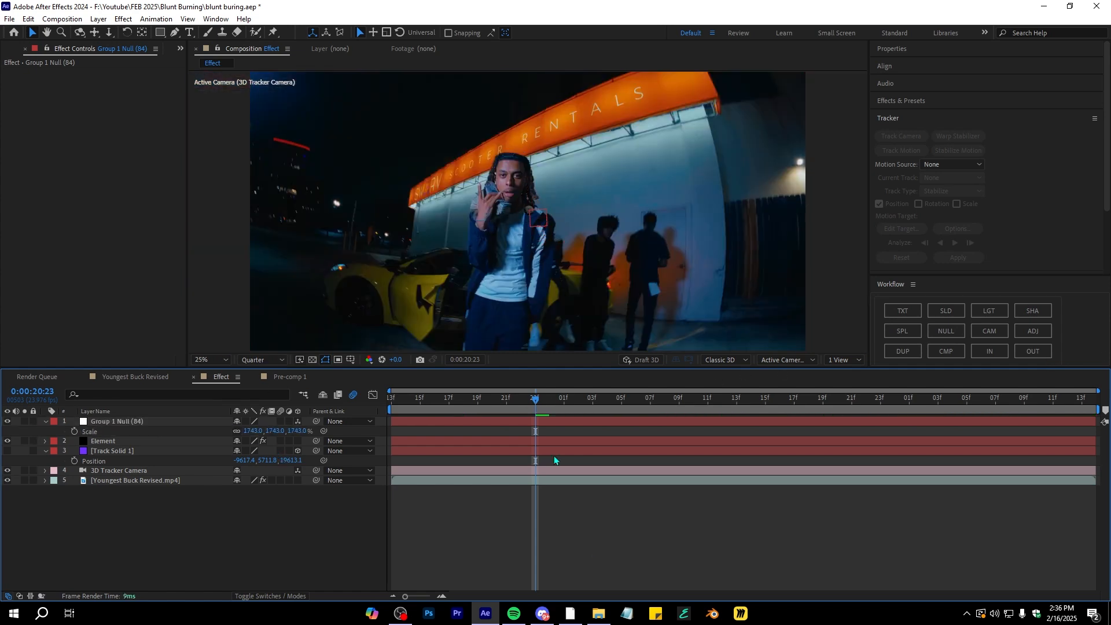
{"action": "key", "text": "space"}
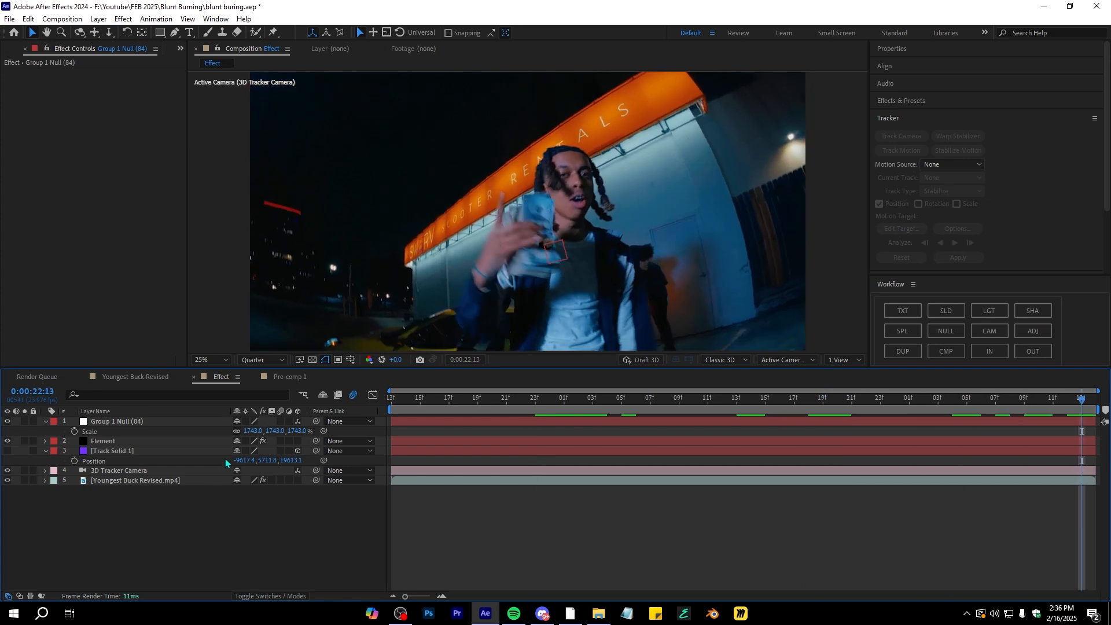
{"action": "left_click_drag", "start_coordinate": [259, 433], "coordinate": [366, 433]}
{"action": "left_click_drag", "start_coordinate": [810, 400], "coordinate": [214, 441]}
{"action": "key", "text": "space"}
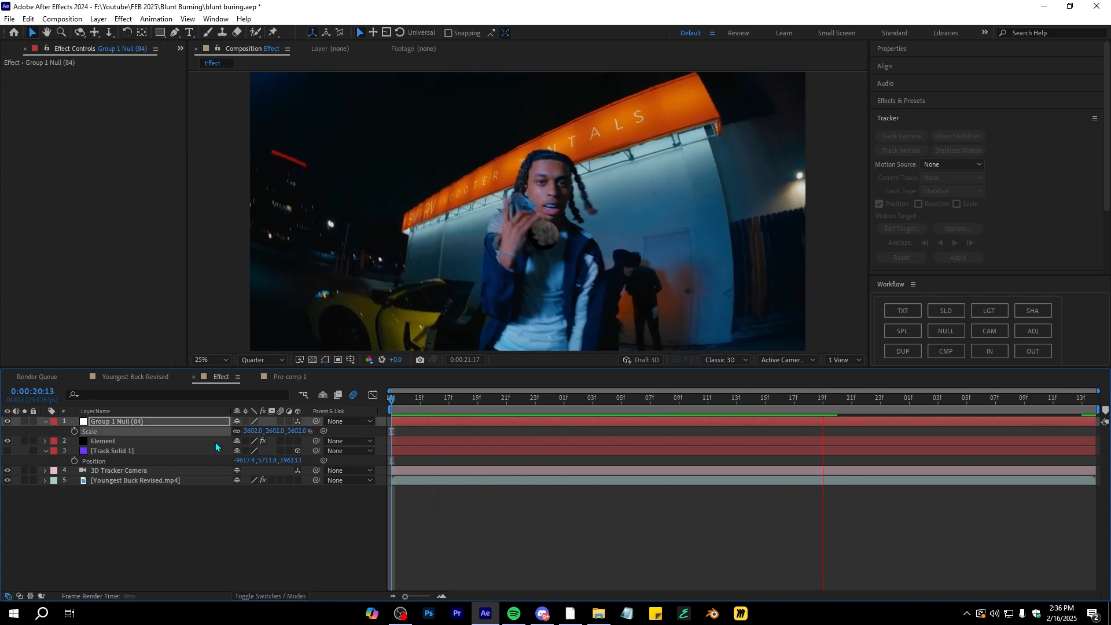
{"action": "left_click_drag", "start_coordinate": [253, 431], "coordinate": [524, 428]}
{"action": "left_click_drag", "start_coordinate": [596, 231], "coordinate": [475, 242]}
{"action": "key", "text": "space"}
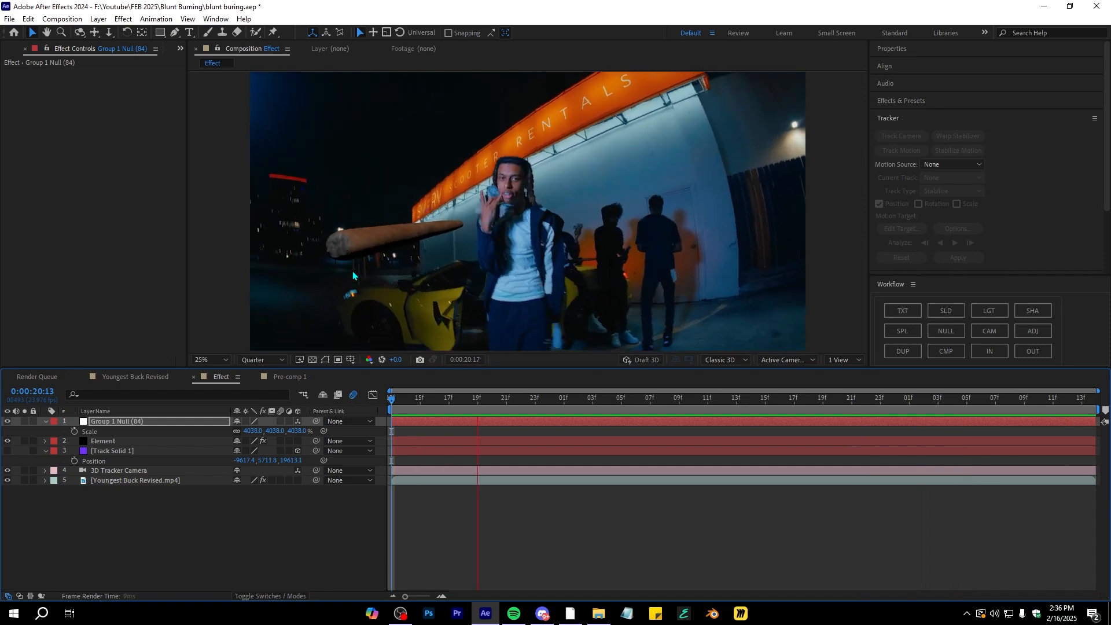
Rotate Group 1 Null to about -7° X, -60° Y and -4° Z to orient the blunt
{"action": "key", "text": "space"}
{"action": "key", "text": "space"}
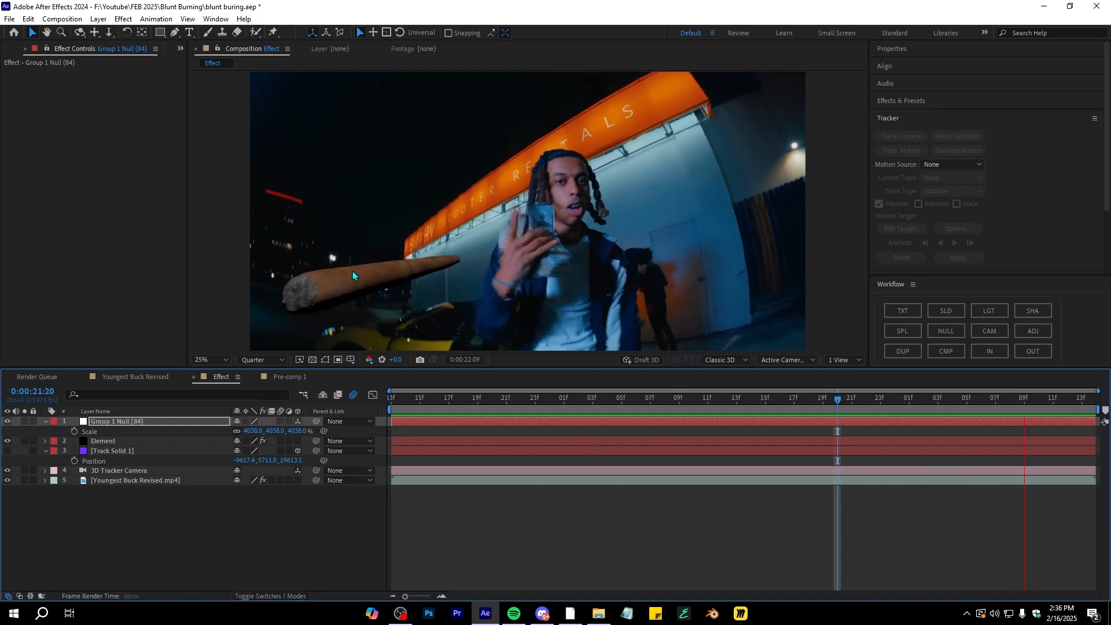
{"action": "key", "text": "space"}
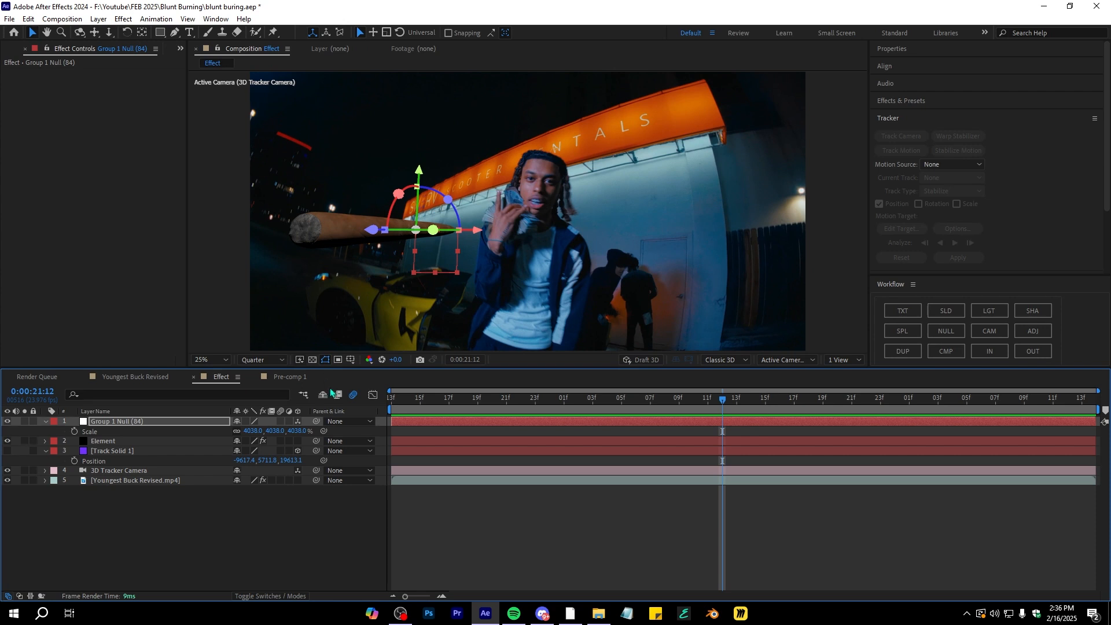
{"action": "key", "text": "r"}
{"action": "left_click_drag", "start_coordinate": [258, 449], "coordinate": [236, 442]}
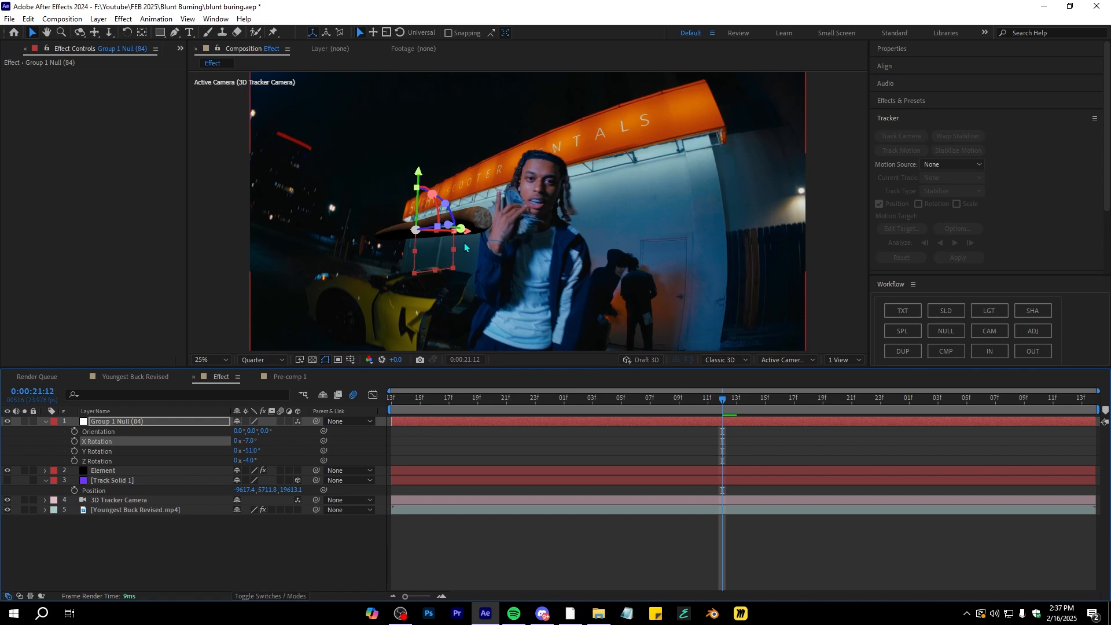
{"action": "left_click_drag", "start_coordinate": [463, 238], "coordinate": [432, 244]}
{"action": "left_click_drag", "start_coordinate": [248, 450], "coordinate": [243, 450]}
{"action": "key", "text": "space"}
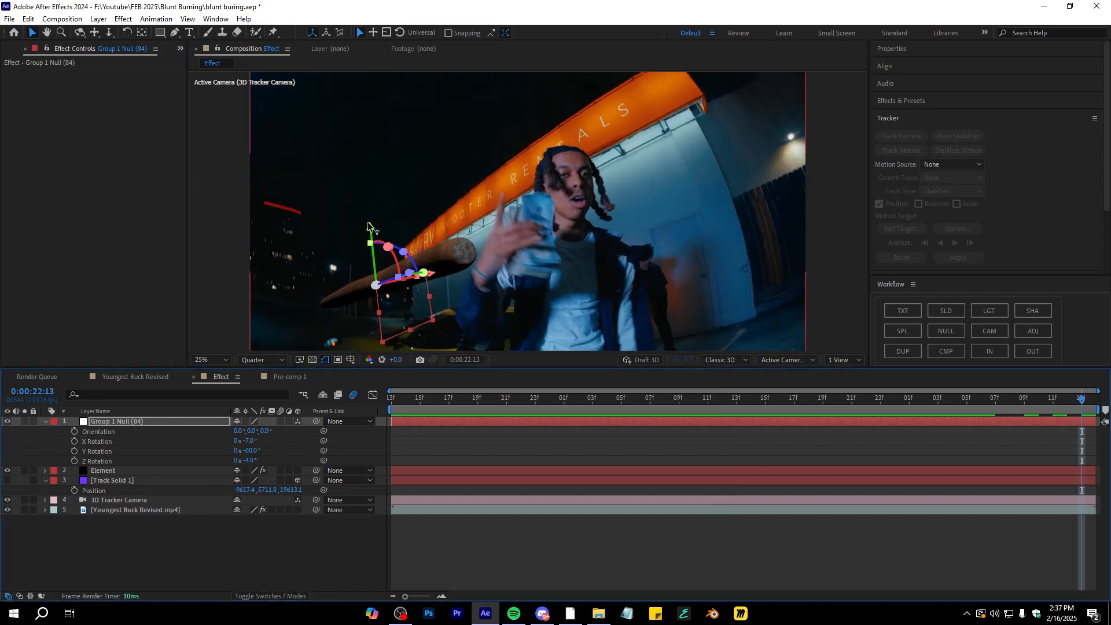
{"action": "left_click_drag", "start_coordinate": [368, 226], "coordinate": [368, 195]}
{"action": "left_click_drag", "start_coordinate": [426, 251], "coordinate": [412, 244]}
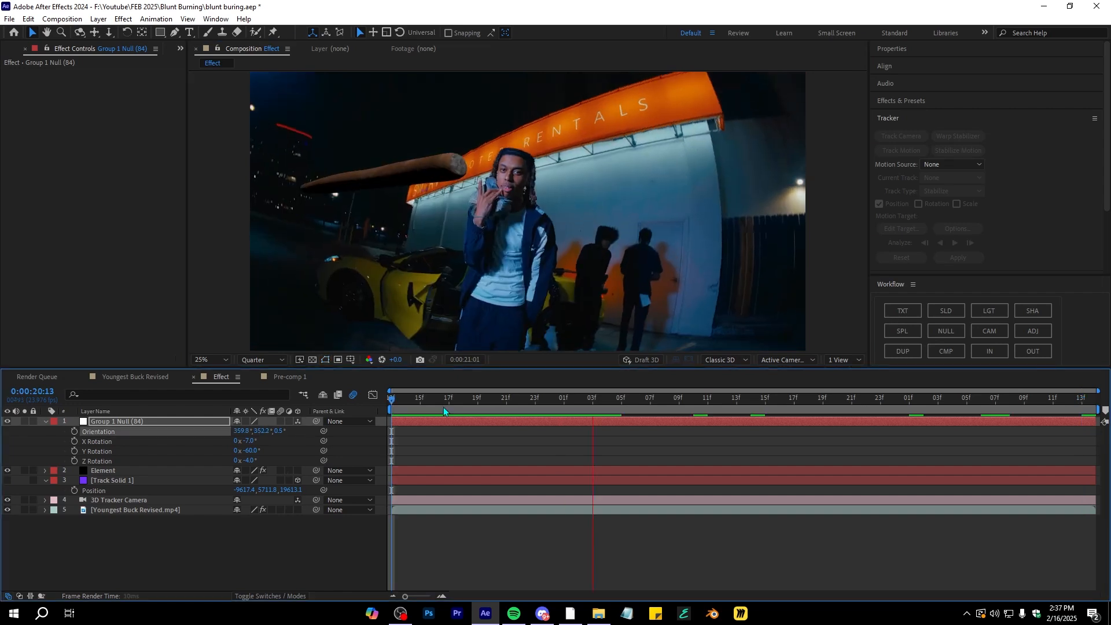
Add X, Y and Z Rotation keyframes for Group 1 Null at about 0:00:22:10
{"action": "left_click_drag", "start_coordinate": [895, 401], "coordinate": [1040, 404]}
{"action": "left_click", "coordinate": [68, 445]}
{"action": "left_click_drag", "start_coordinate": [74, 443], "coordinate": [74, 451]}
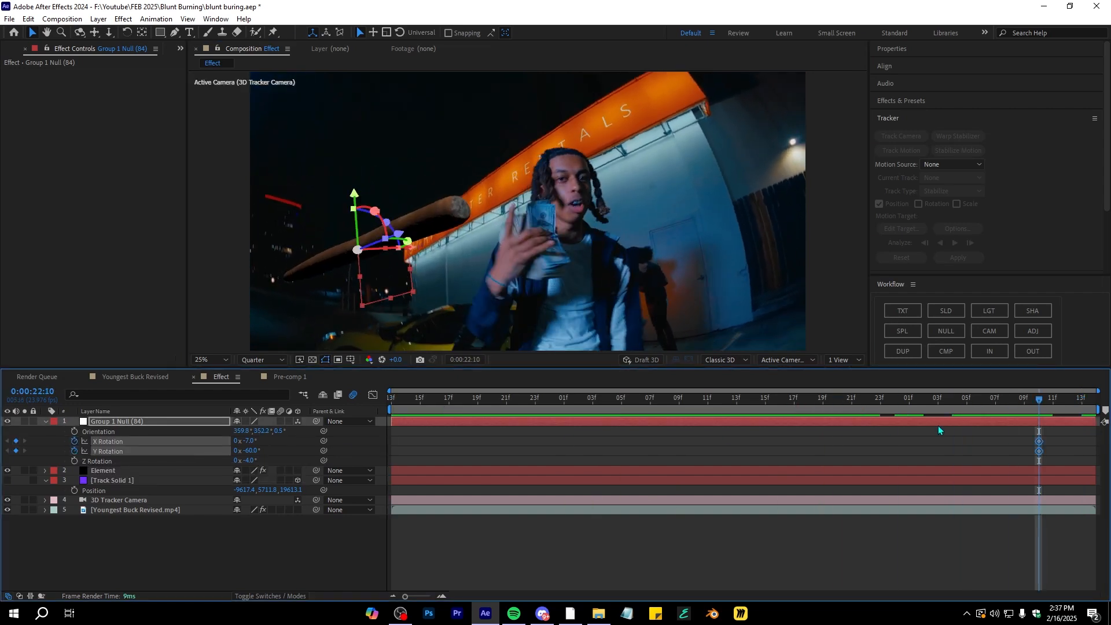
{"action": "left_click", "coordinate": [74, 461]}
At the clip start, key Group 1 Null's Y Rotation to about +340° and adjust X Rotation, applying Easy Ease
{"action": "key", "text": "space"}
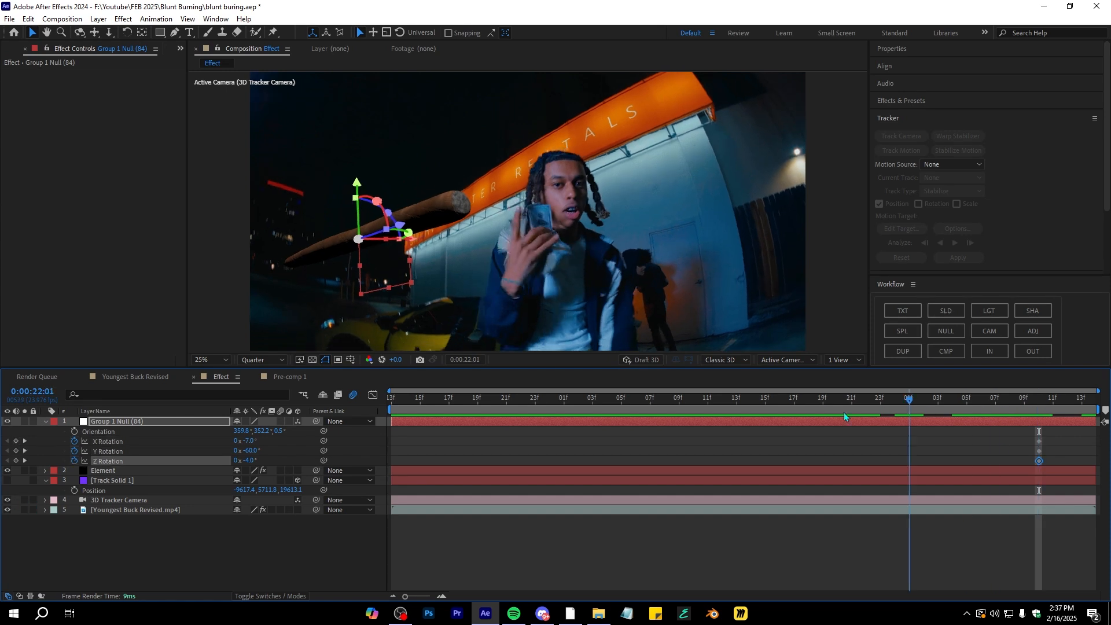
{"action": "left_click_drag", "start_coordinate": [254, 450], "coordinate": [454, 423]}
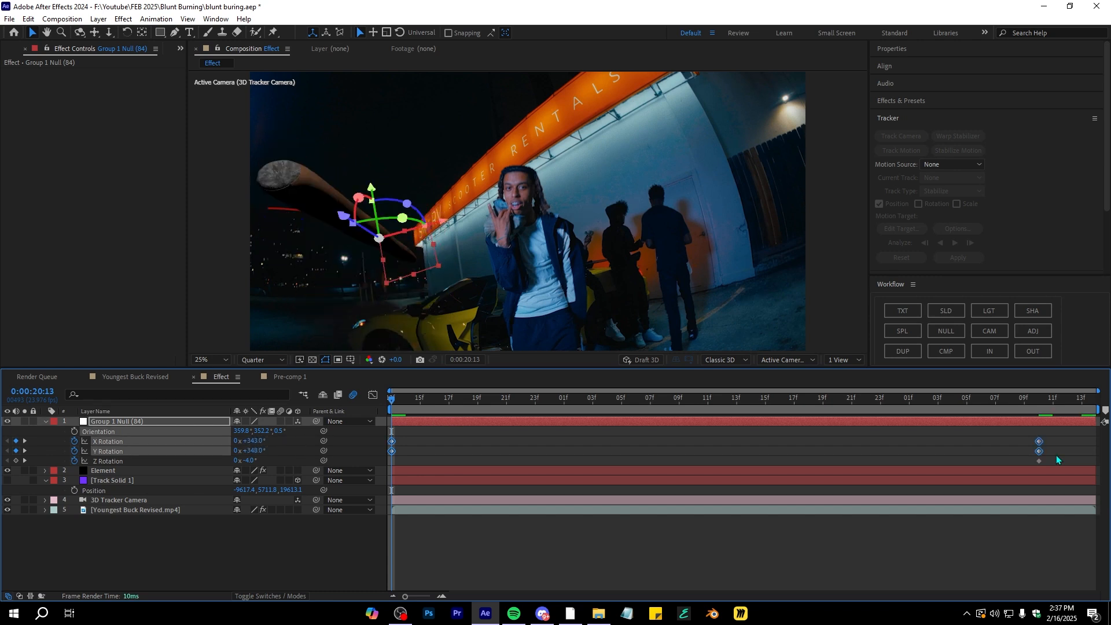
{"action": "key", "text": "F9"}
{"action": "left_click_drag", "start_coordinate": [287, 452], "coordinate": [308, 441]}
Open the Graph Editor and reshape the rotation curves' bezier handles for a sharp ease-out
{"action": "left_click", "coordinate": [373, 395]}
{"action": "left_click_drag", "start_coordinate": [388, 422], "coordinate": [499, 443]}
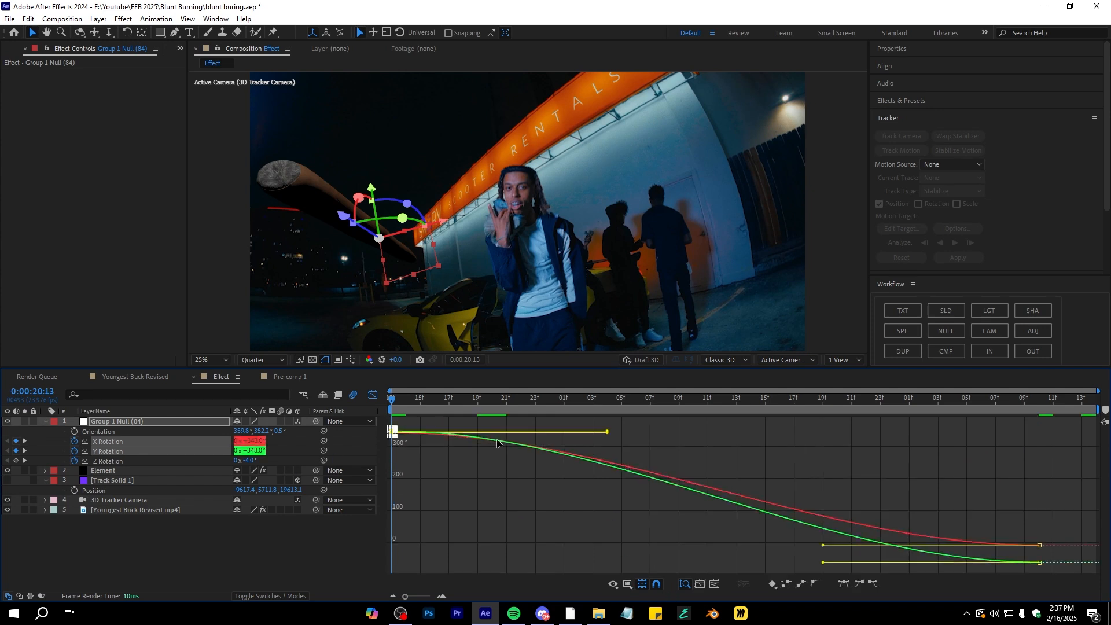
{"action": "left_click_drag", "start_coordinate": [607, 432], "coordinate": [230, 522]}
{"action": "left_click_drag", "start_coordinate": [1004, 516], "coordinate": [1071, 570]}
{"action": "left_click_drag", "start_coordinate": [823, 562], "coordinate": [474, 568]}
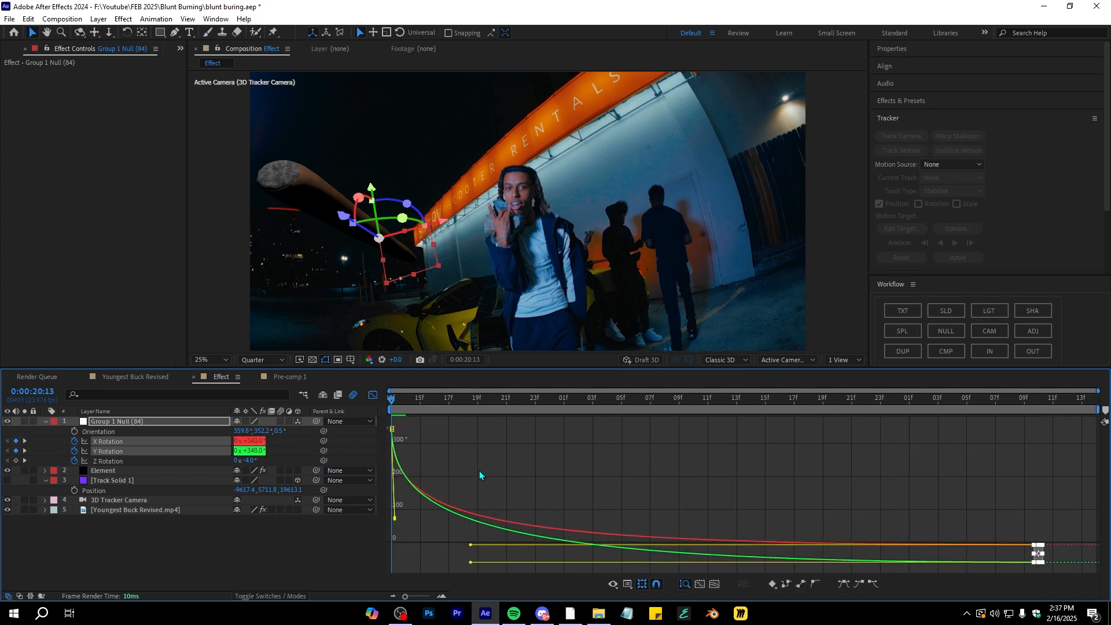
Preview the blunt's rotation animation from the clip start
{"action": "key", "text": "space"}
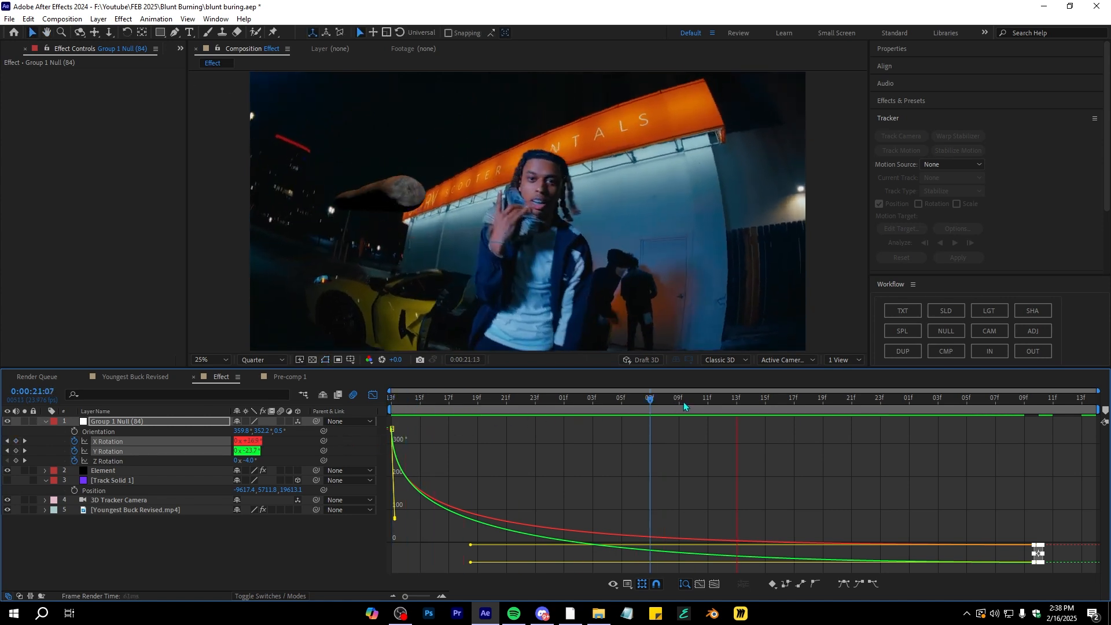
{"action": "left_click", "coordinate": [274, 537]}
{"action": "key", "text": "shift+F3"}
{"action": "key", "text": "space"}
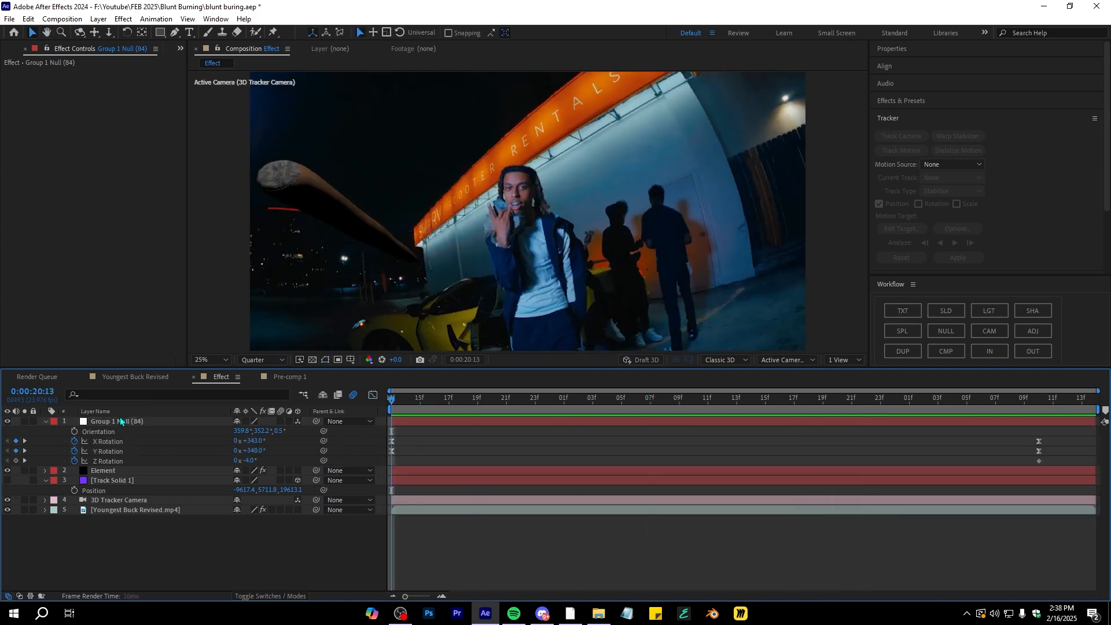
Animate Group 1 Null's Scale from 0% at the clip start to about 4038% near 0:00:22:10
{"action": "left_click", "coordinate": [900, 424]}
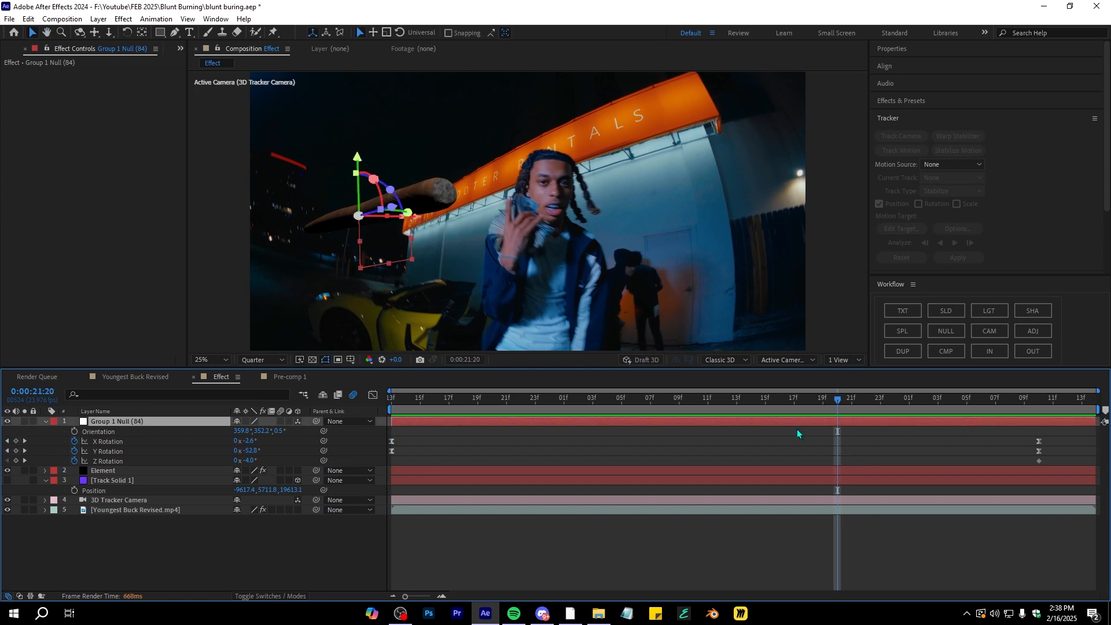
{"action": "key", "text": "s"}
{"action": "left_click", "coordinate": [74, 432]}
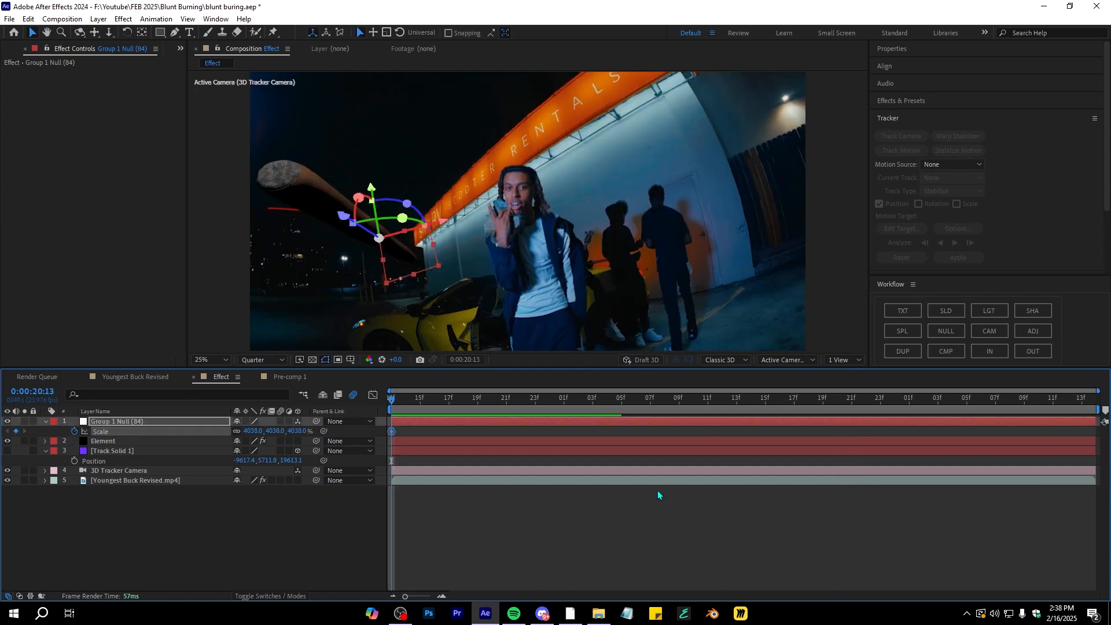
{"action": "left_click_drag", "start_coordinate": [391, 432], "coordinate": [1055, 446]}
{"action": "left_click_drag", "start_coordinate": [1053, 400], "coordinate": [224, 466]}
{"action": "left_click", "coordinate": [253, 431]}
{"action": "type", "text": "0"}
{"action": "key", "text": "Return"}
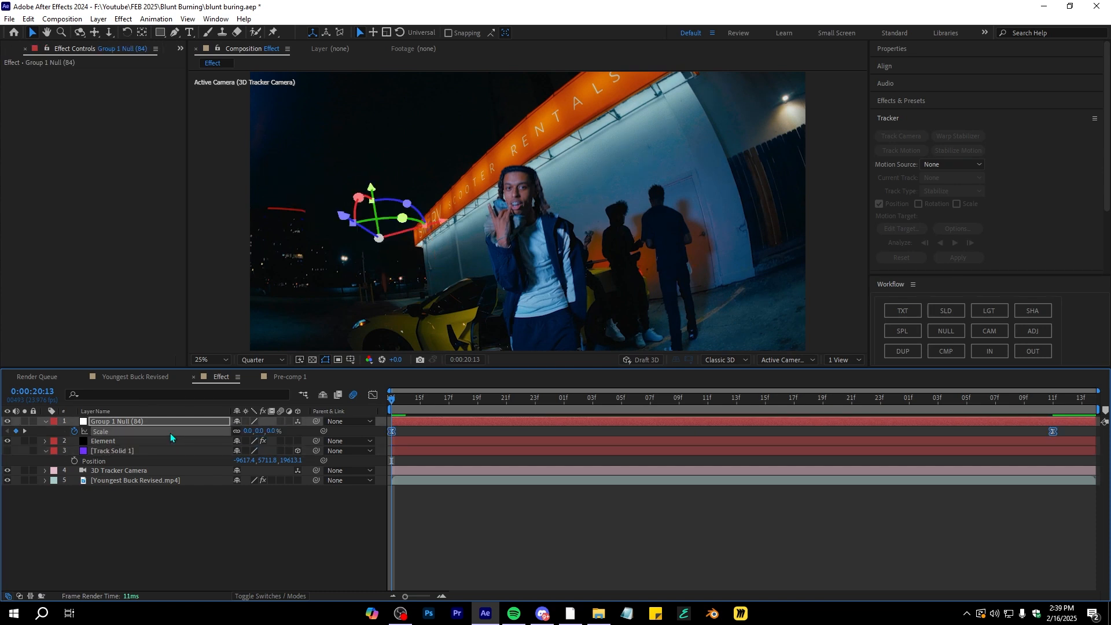
Reshape the Scale curve's bezier handles in the Graph Editor for a fast ease-out and preview it
{"action": "left_click", "coordinate": [373, 395]}
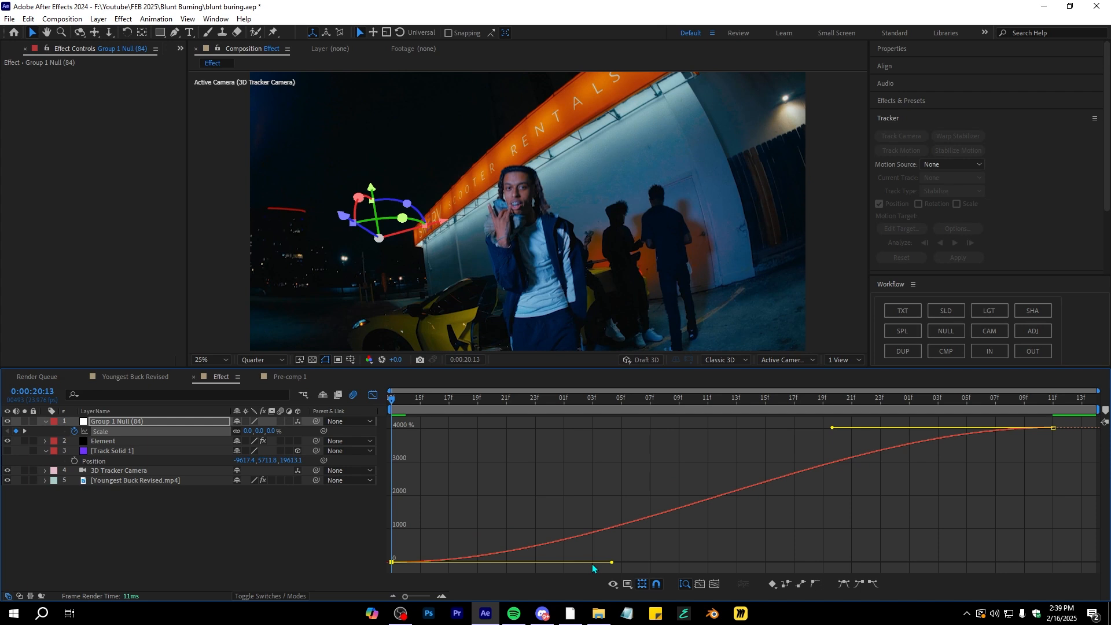
{"action": "left_click_drag", "start_coordinate": [612, 564], "coordinate": [395, 481]}
{"action": "left_click_drag", "start_coordinate": [832, 428], "coordinate": [497, 428]}
{"action": "key", "text": "space"}
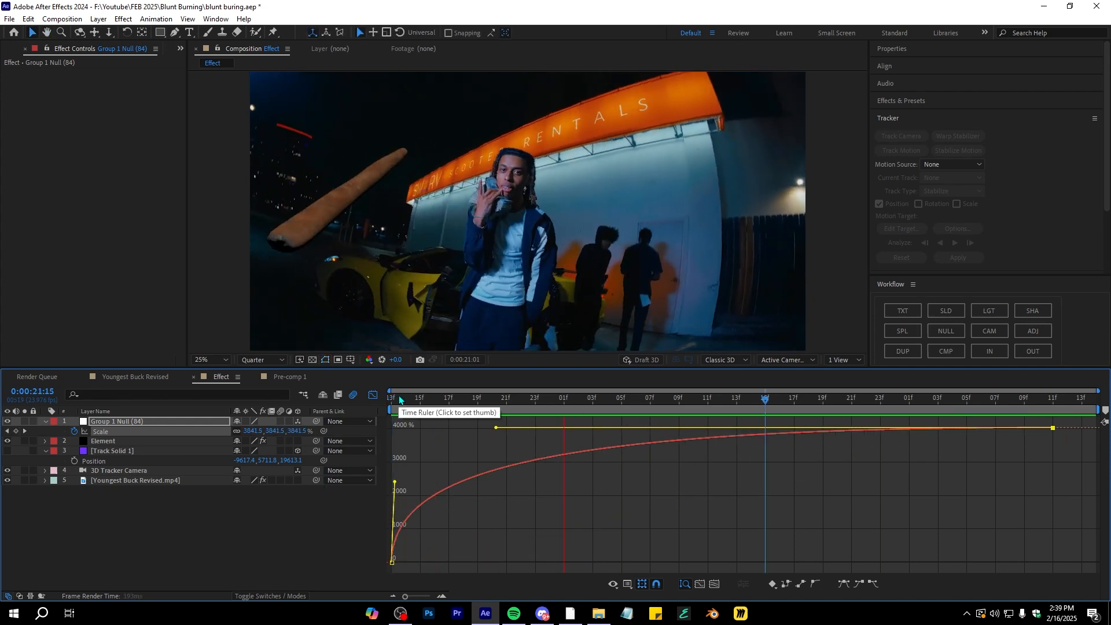
{"action": "key", "text": "shift+F3"}
Select the Element layer, preview the animation and browse the Element effect's settings
{"action": "left_click", "coordinate": [488, 443]}
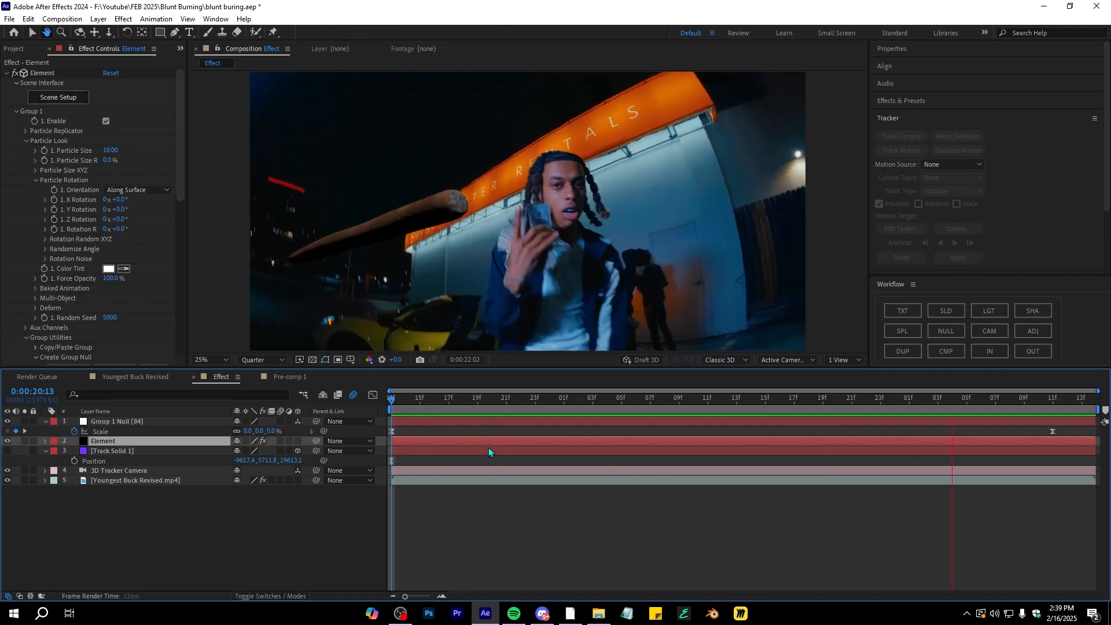
{"action": "key", "text": "space"}
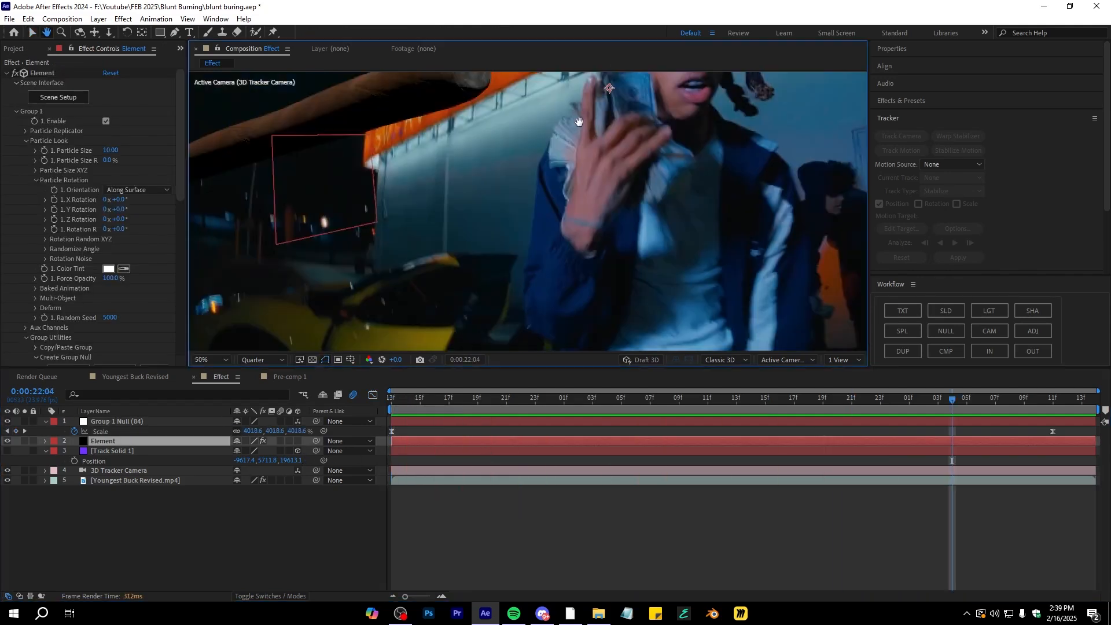
{"action": "left_click_drag", "start_coordinate": [579, 123], "coordinate": [533, 163]}
{"action": "scroll", "coordinate": [533, 163], "scroll_direction": "down", "scroll_amount": 1}
{"action": "scroll", "coordinate": [533, 162], "scroll_direction": "up", "scroll_amount": 1}
{"action": "scroll", "coordinate": [534, 162], "scroll_direction": "down", "scroll_amount": 1}
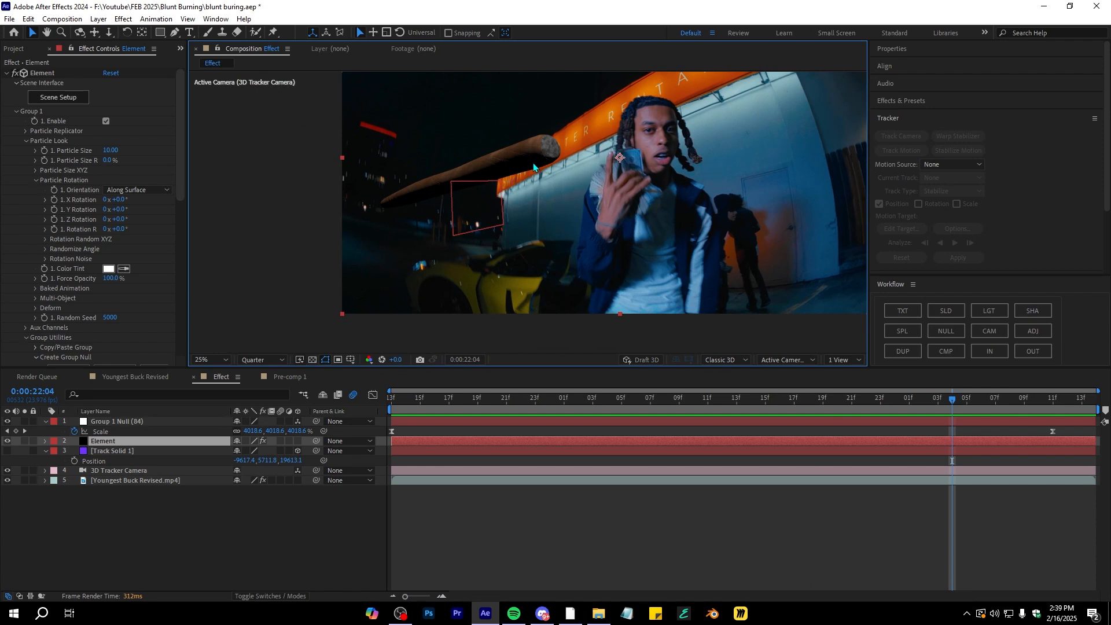
{"action": "scroll", "coordinate": [49, 161], "scroll_direction": "down", "scroll_amount": 5}
{"action": "scroll", "coordinate": [49, 161], "scroll_direction": "up", "scroll_amount": 5}
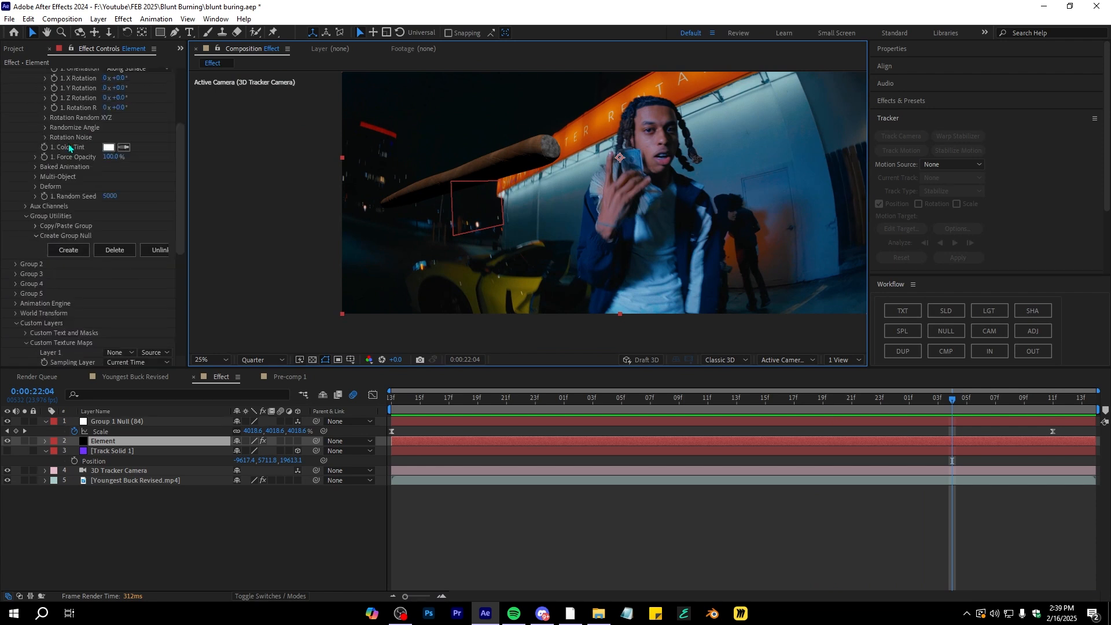
{"action": "left_click", "coordinate": [124, 431]}
{"action": "left_click", "coordinate": [122, 441]}
{"action": "scroll", "coordinate": [14, 246], "scroll_direction": "down", "scroll_amount": 3}
{"action": "scroll", "coordinate": [12, 242], "scroll_direction": "up", "scroll_amount": 3}
Set the Element effect's Render Settings Lighting Add Lighting preset to 360
{"action": "left_click", "coordinate": [16, 111]}
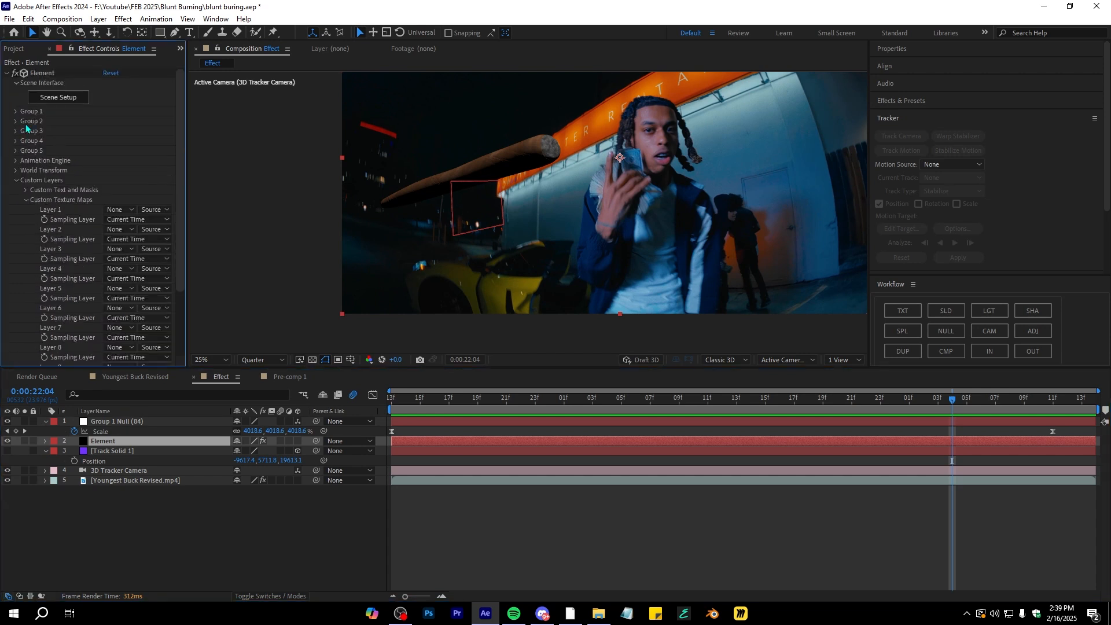
{"action": "left_click", "coordinate": [16, 180]}
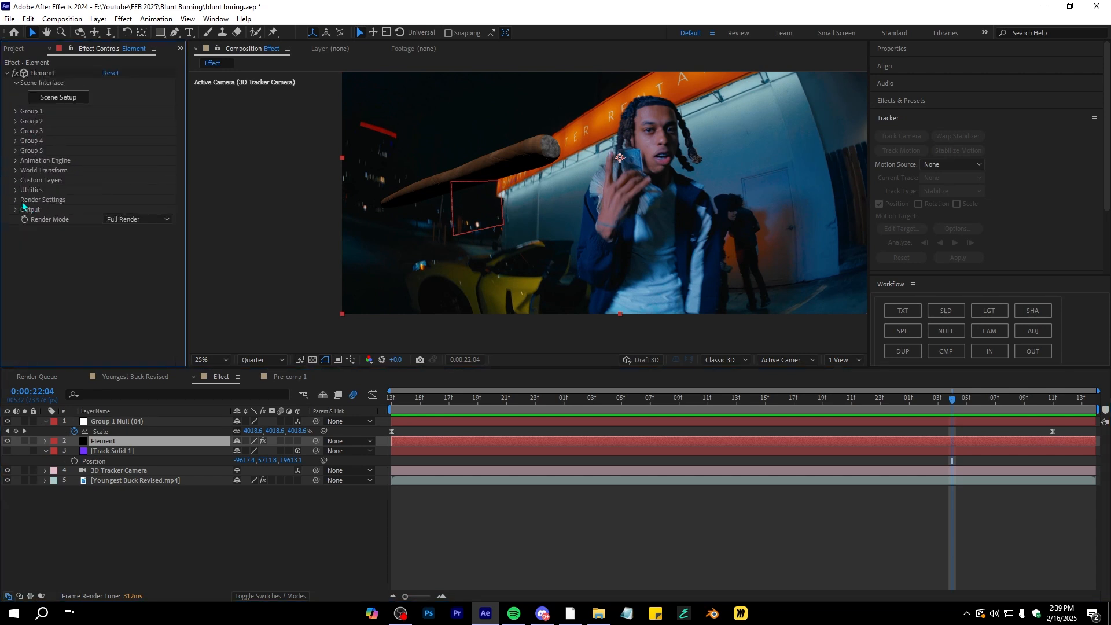
{"action": "left_click", "coordinate": [15, 201]}
{"action": "left_click", "coordinate": [25, 220]}
{"action": "left_click", "coordinate": [138, 249]}
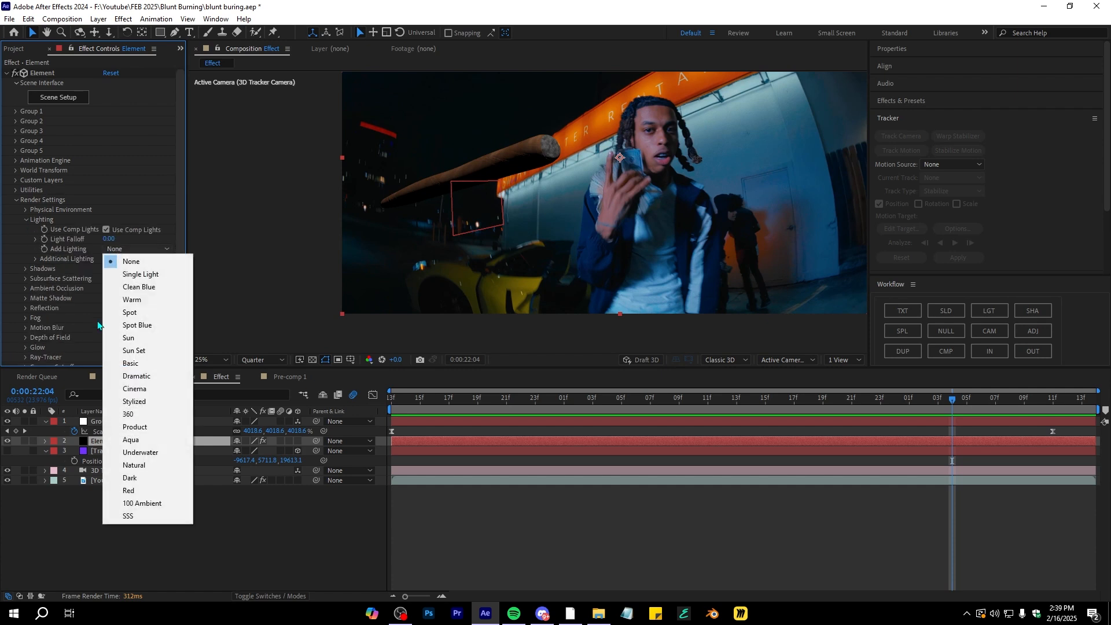
{"action": "left_click", "coordinate": [121, 420]}
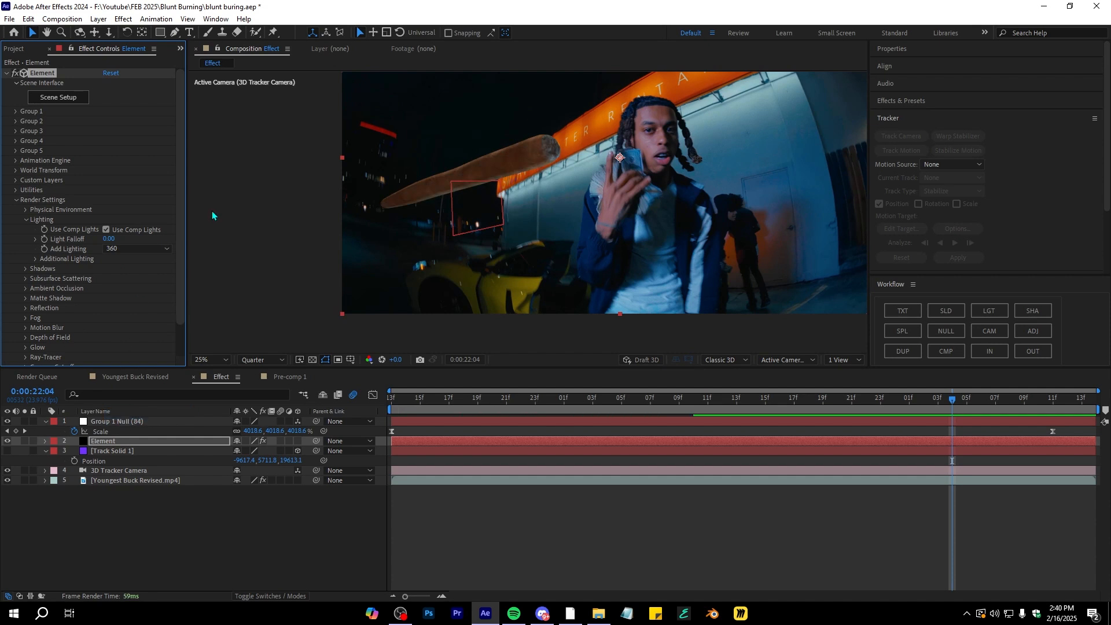
Rotate the Element's Additional Lighting to about 1x+23° X and 4° Y
{"action": "left_click", "coordinate": [36, 260]}
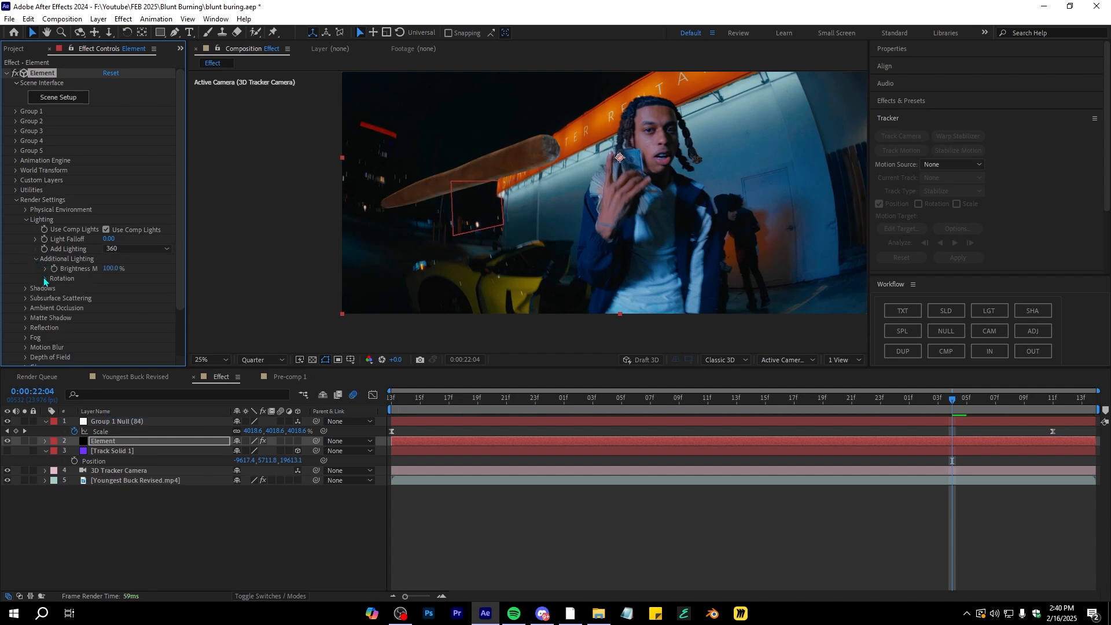
{"action": "left_click", "coordinate": [45, 279]}
{"action": "left_click_drag", "start_coordinate": [181, 292], "coordinate": [85, 300]}
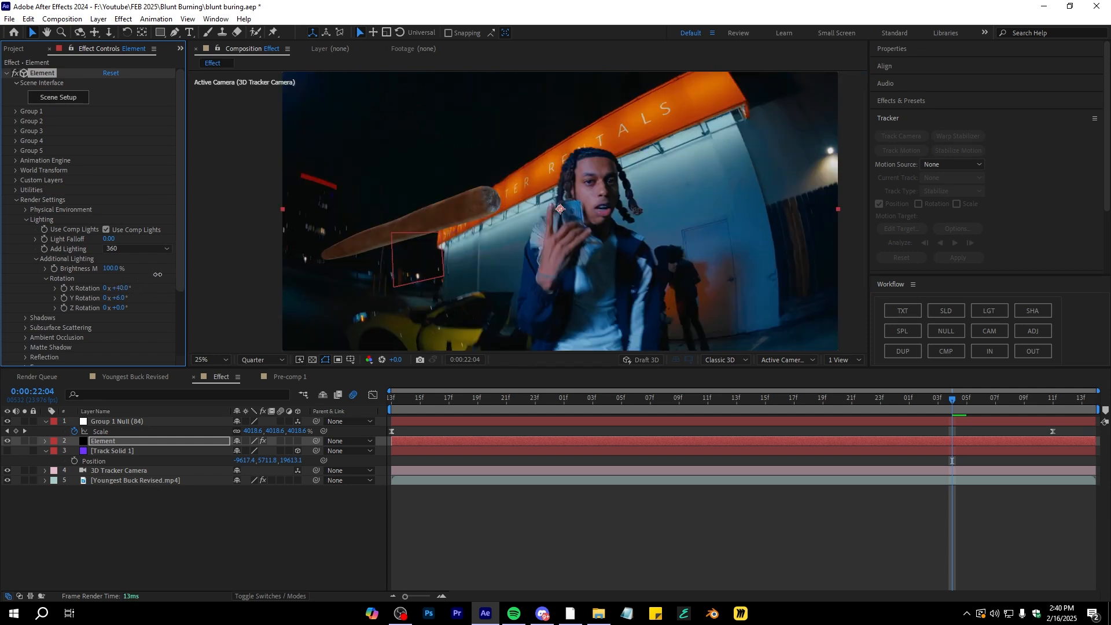
{"action": "left_click_drag", "start_coordinate": [157, 275], "coordinate": [307, 249]}
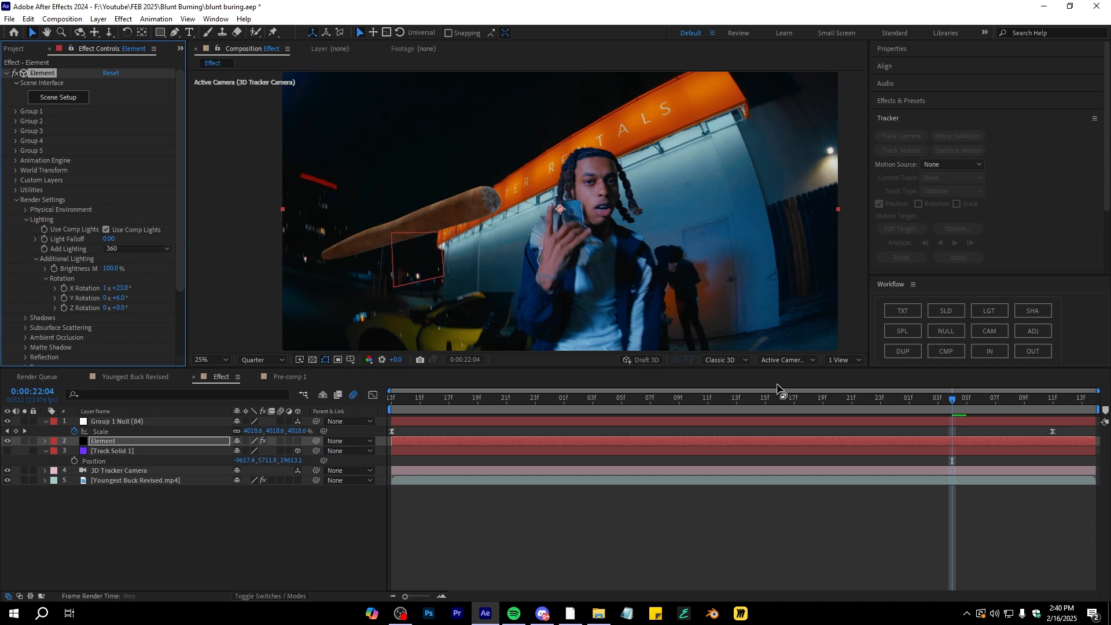
Apply a Lumetri Color effect to the Element layer
{"action": "left_click_drag", "start_coordinate": [914, 401], "coordinate": [357, 430]}
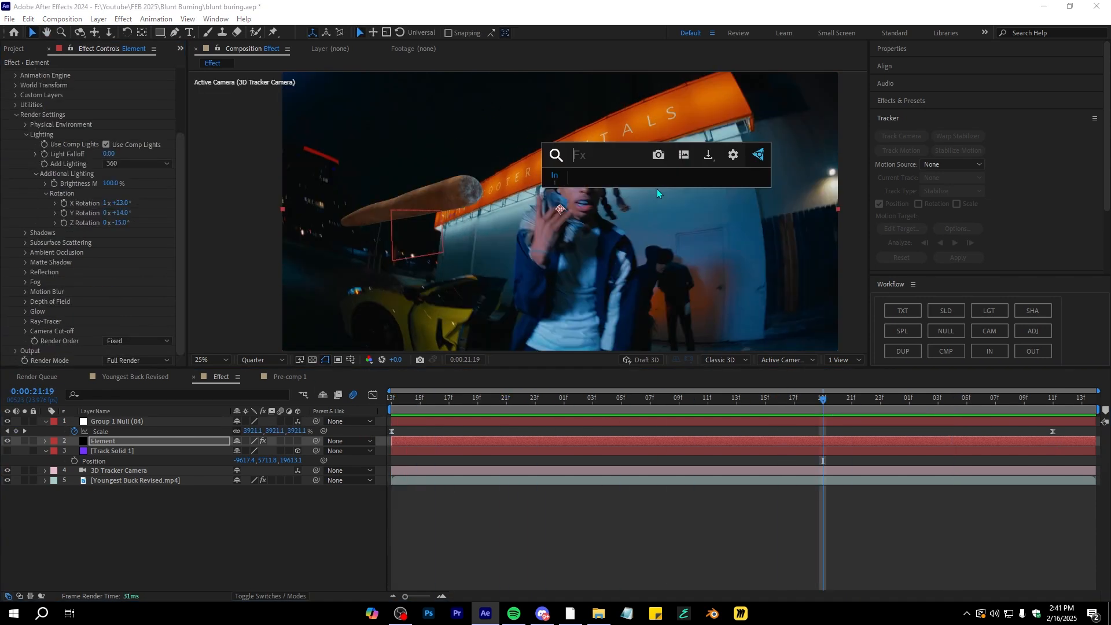
{"action": "type", "text": "lume"}
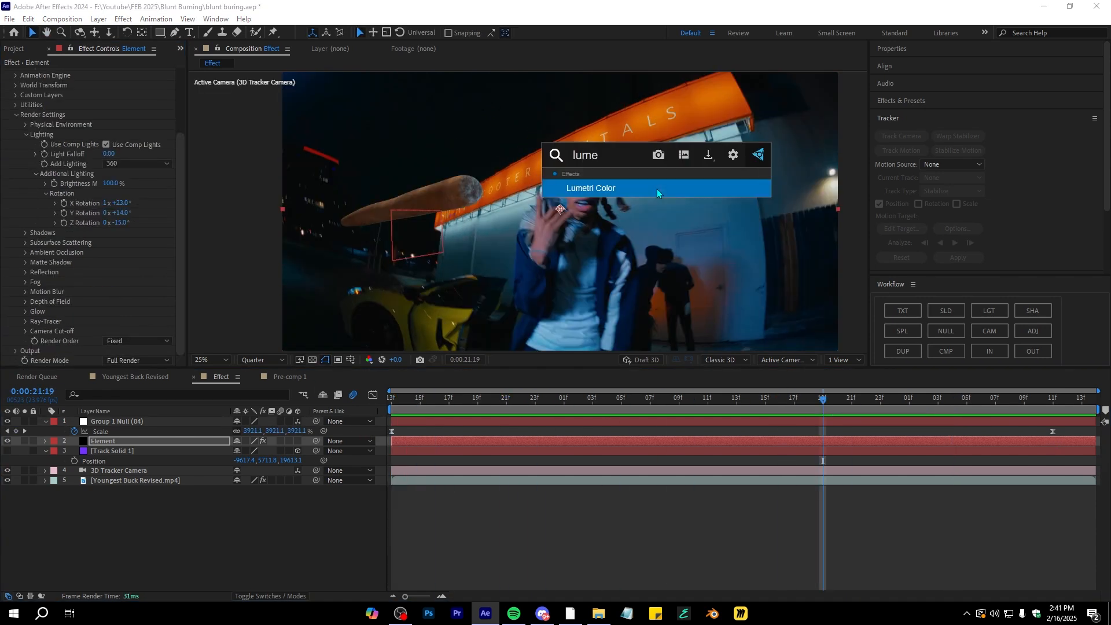
{"action": "left_click", "coordinate": [657, 189]}
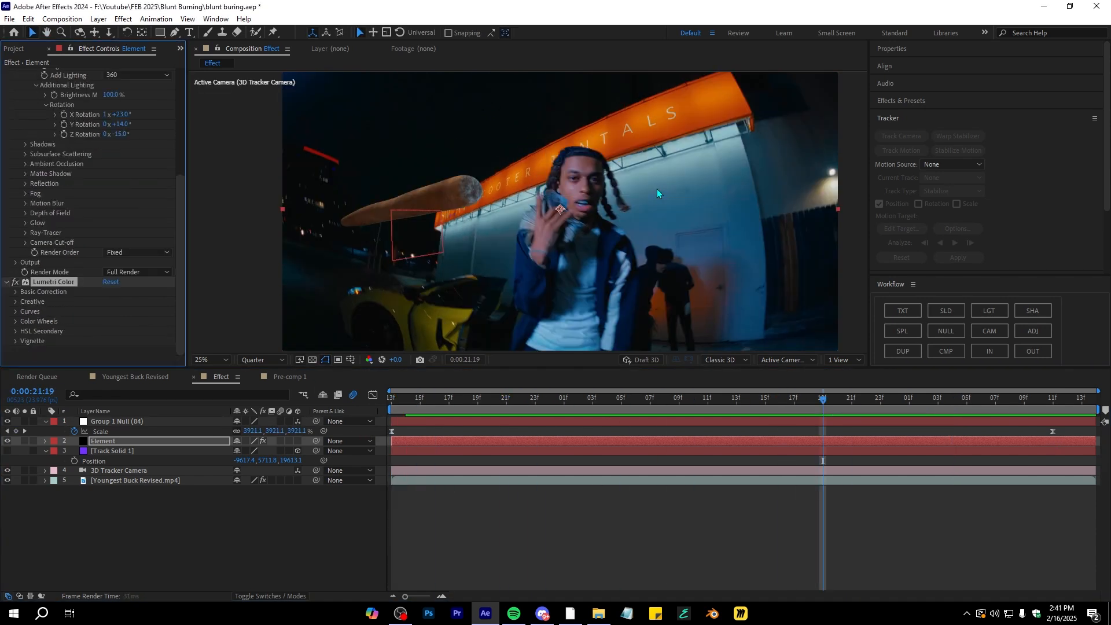
Grade the blunt in Lumetri Basic Correction: Temperature -33, Saturation 83, Contrast 25, Highlights 14
{"action": "left_click", "coordinate": [16, 292]}
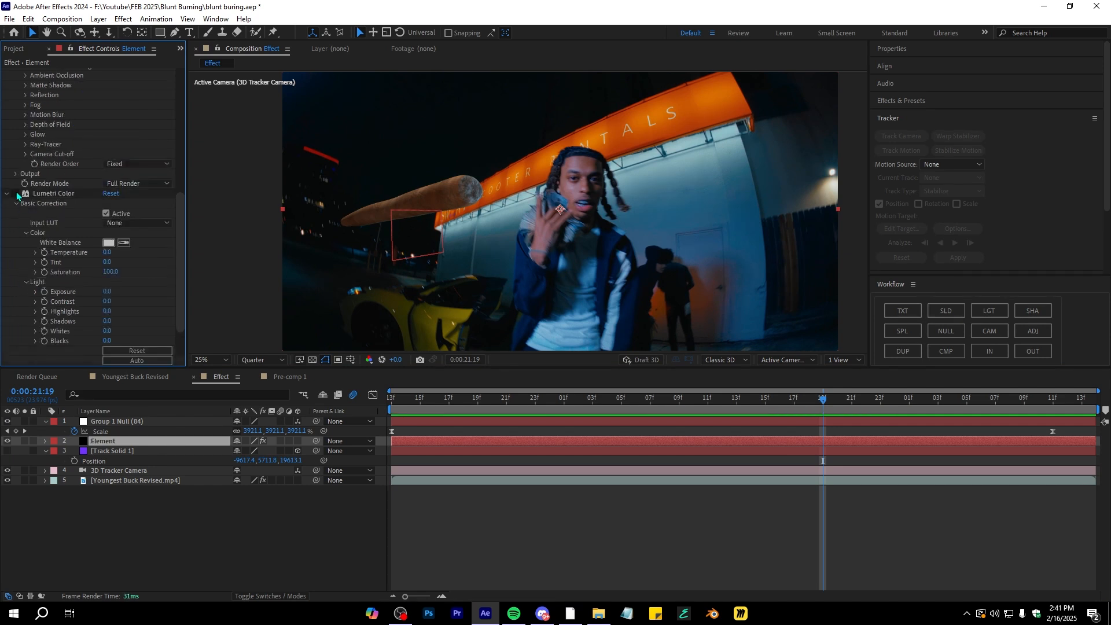
{"action": "scroll", "coordinate": [109, 267], "scroll_direction": "down", "scroll_amount": 2}
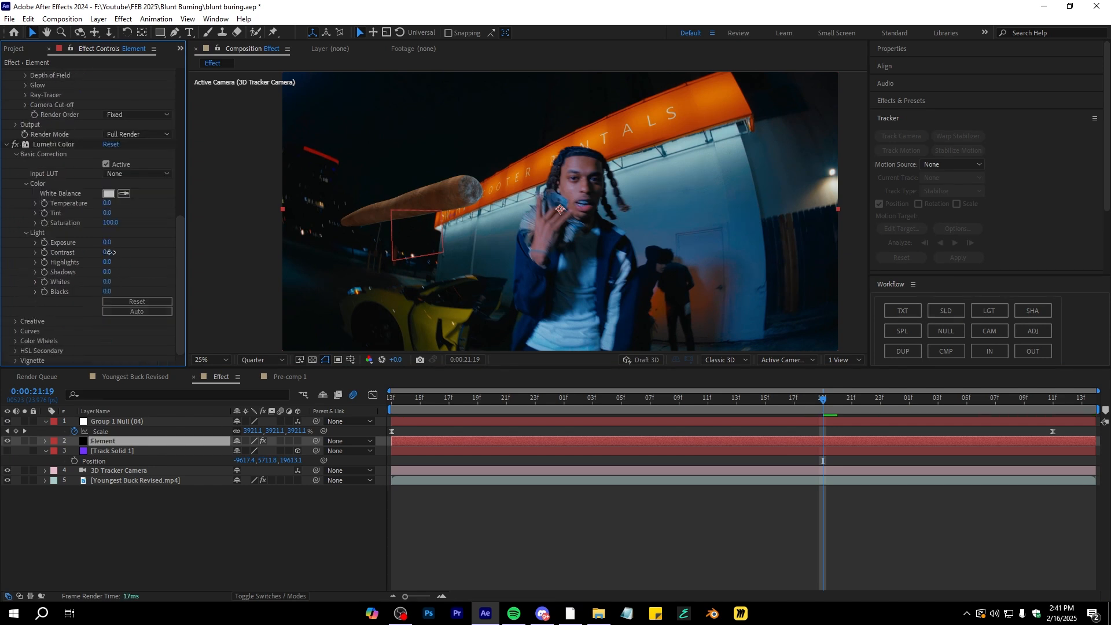
{"action": "left_click_drag", "start_coordinate": [111, 252], "coordinate": [125, 252]}
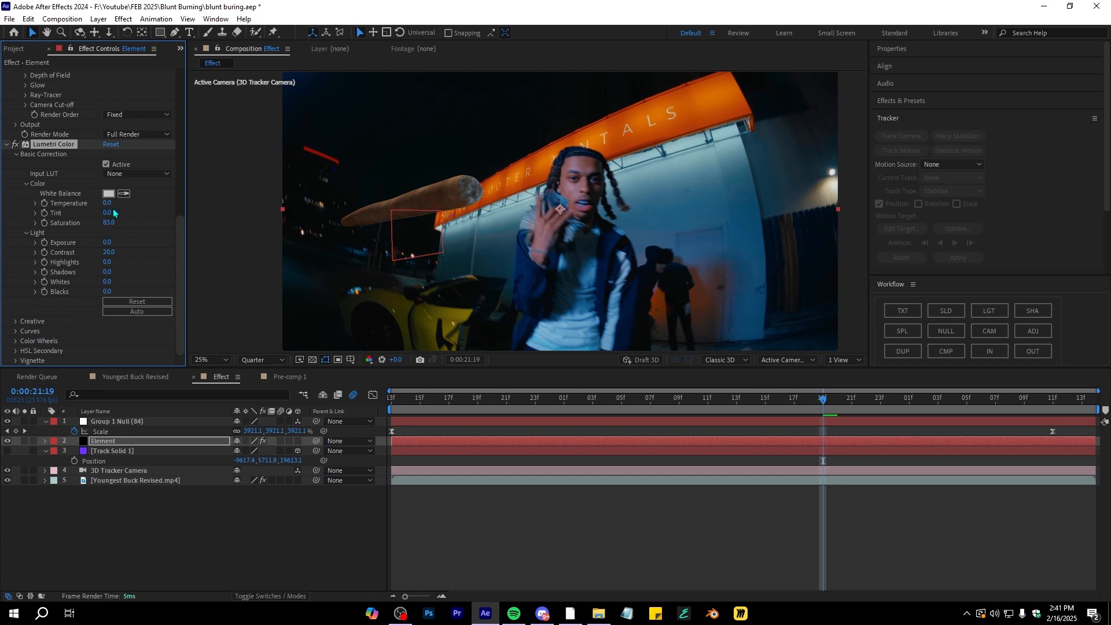
{"action": "left_click_drag", "start_coordinate": [91, 207], "coordinate": [88, 207]}
{"action": "key", "text": "space"}
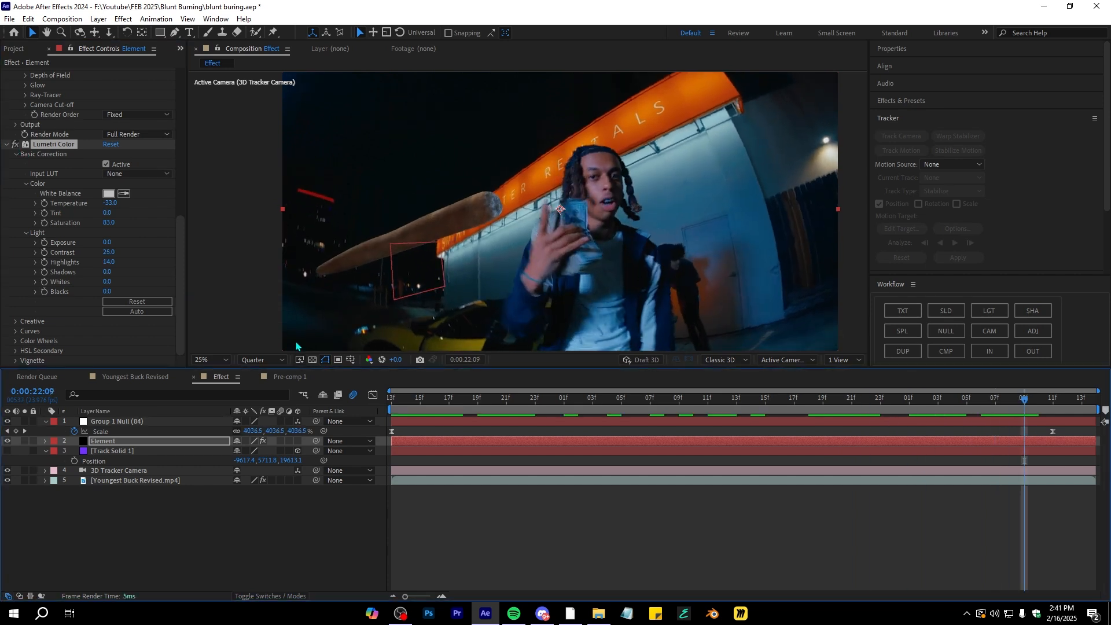
Fine-tune the Additional Lighting rotation to about 1x+9° X, 18° Y and -15° Z and preview
{"action": "left_click", "coordinate": [16, 147]}
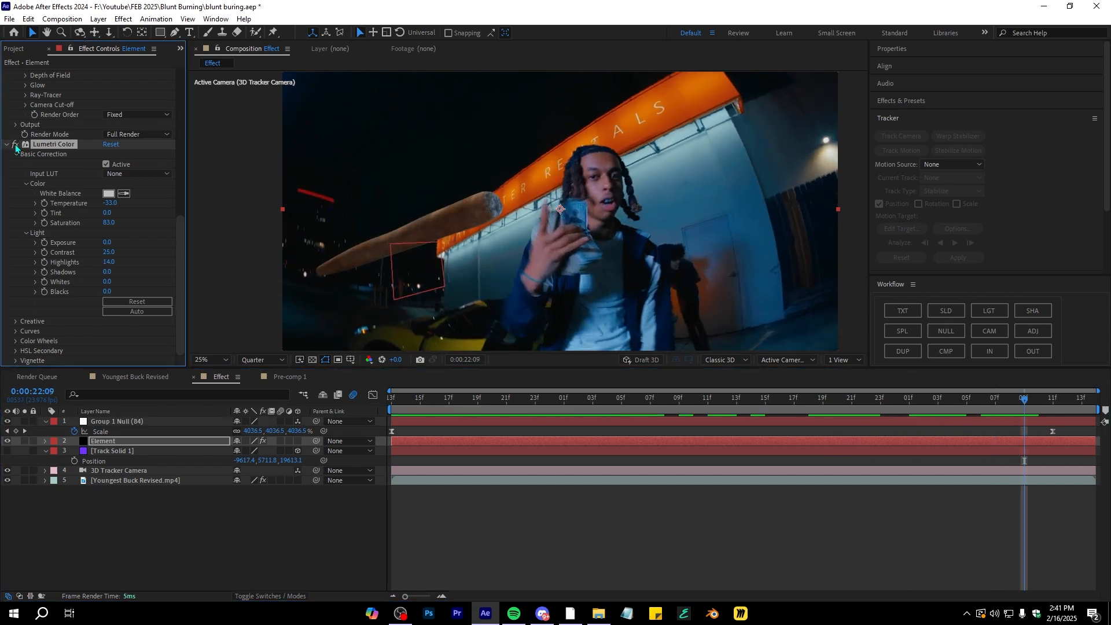
{"action": "scroll", "coordinate": [143, 181], "scroll_direction": "up", "scroll_amount": 6}
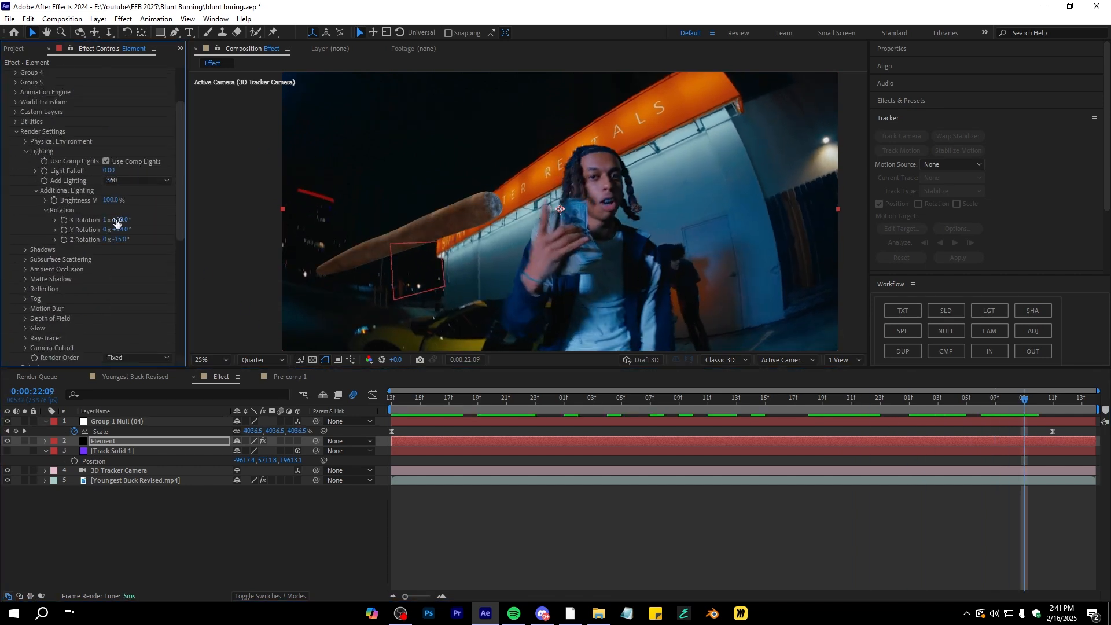
{"action": "key", "text": "space"}
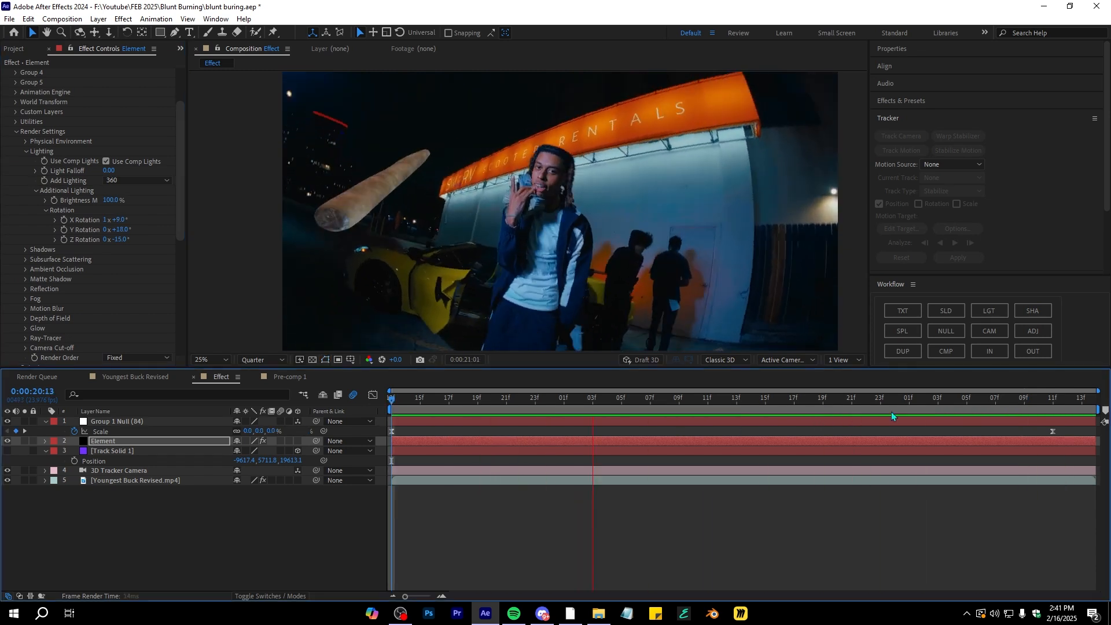
{"action": "key", "text": "space"}
{"action": "key", "text": "space"}
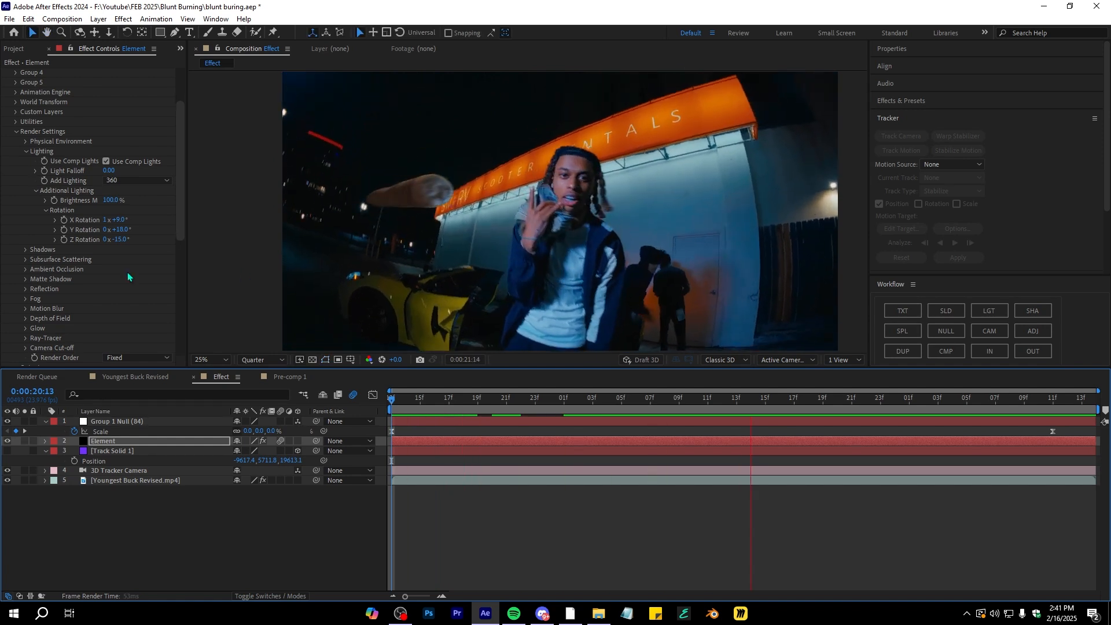
{"action": "scroll", "coordinate": [177, 281], "scroll_direction": "up", "scroll_amount": 3}
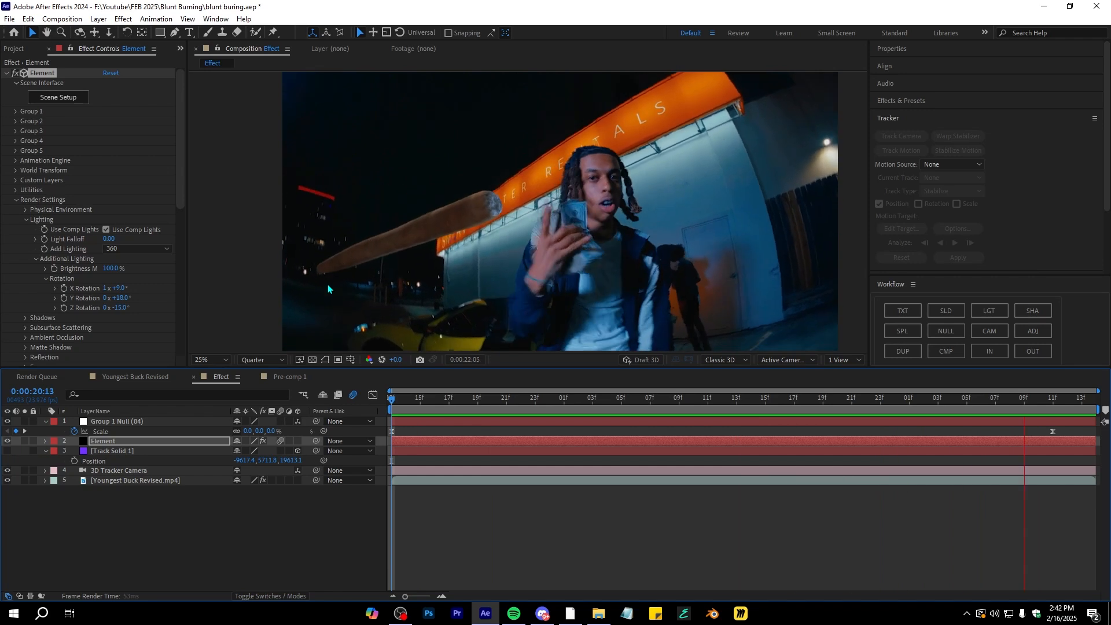
Open the FootageCrate-4K_Wall_Fire_6.mov clip, preview it, and add it to the top of the Effect composition
{"action": "left_click", "coordinate": [923, 399]}
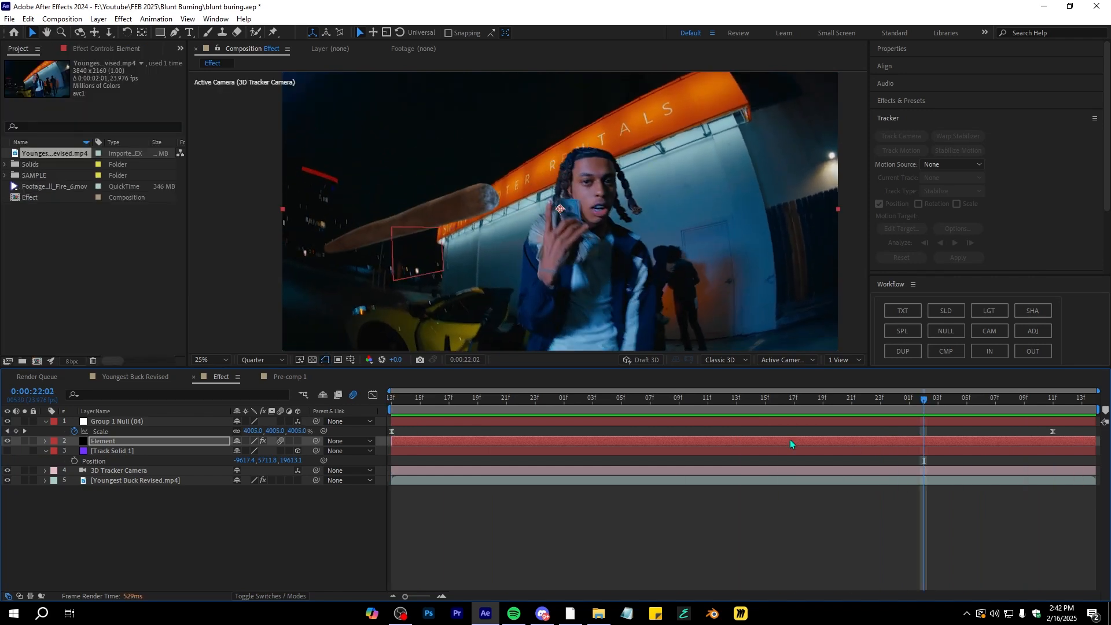
{"action": "double_click", "coordinate": [48, 186]}
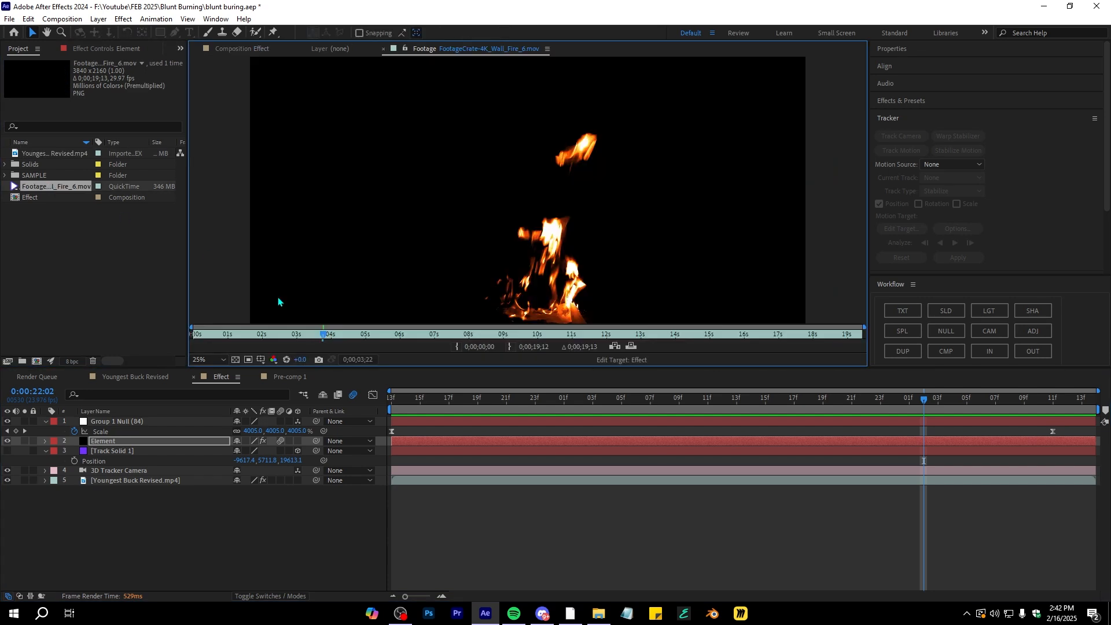
{"action": "left_click", "coordinate": [217, 346]}
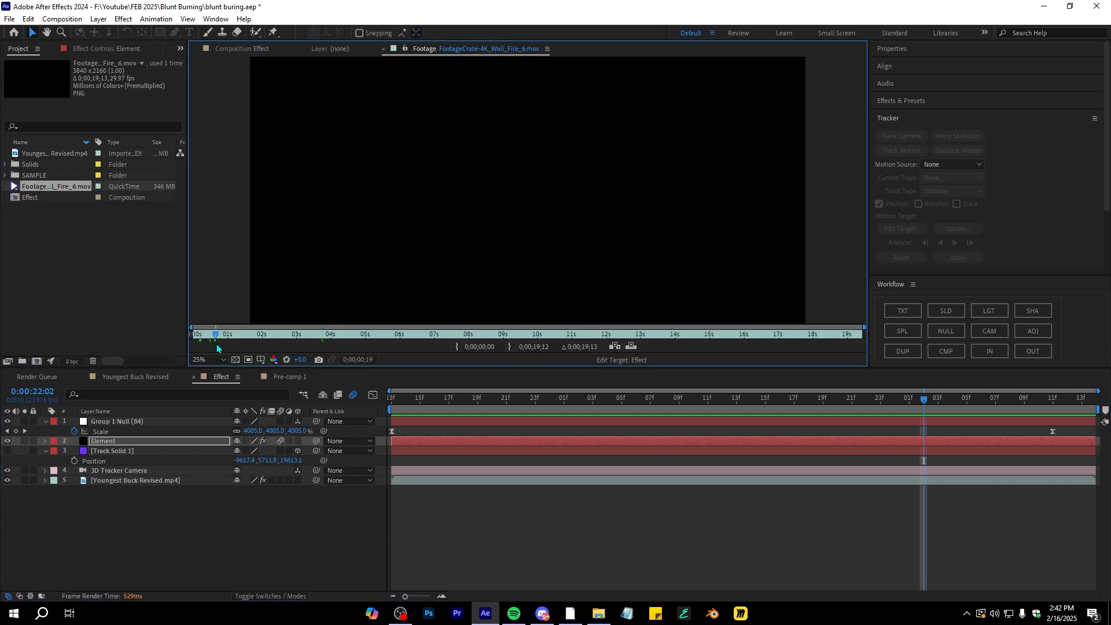
{"action": "left_click_drag", "start_coordinate": [280, 341], "coordinate": [354, 346]}
{"action": "left_click_drag", "start_coordinate": [50, 186], "coordinate": [108, 425]}
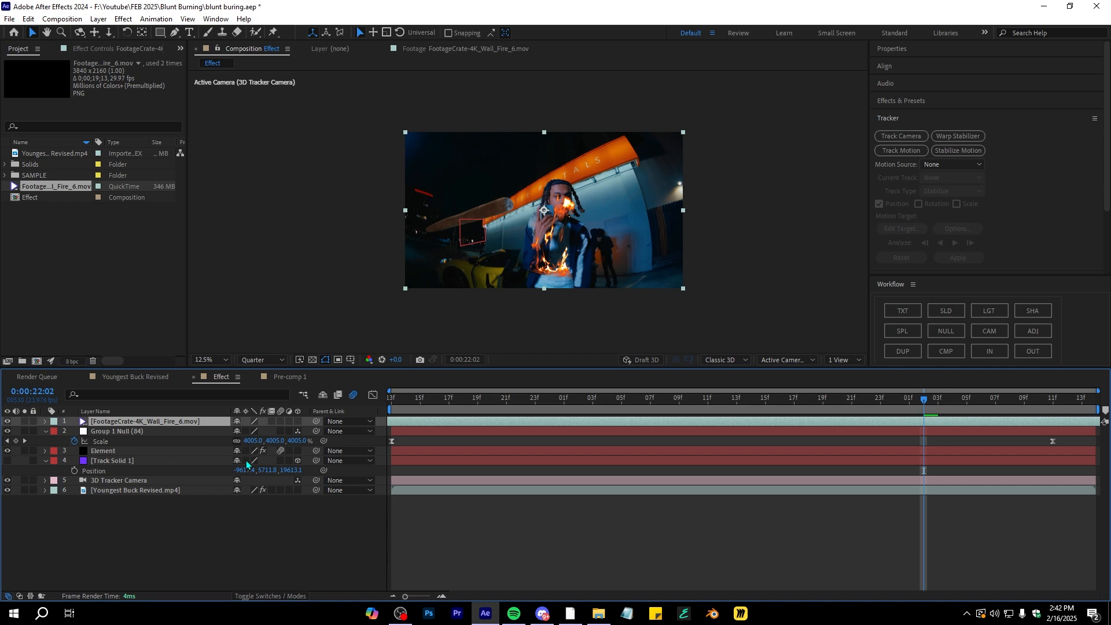
Scale the fire layer to about 43% and move it onto the blunt's tip
{"action": "key", "text": "shift+Page_Up"}
{"action": "key", "text": "period"}
{"action": "key", "text": "s"}
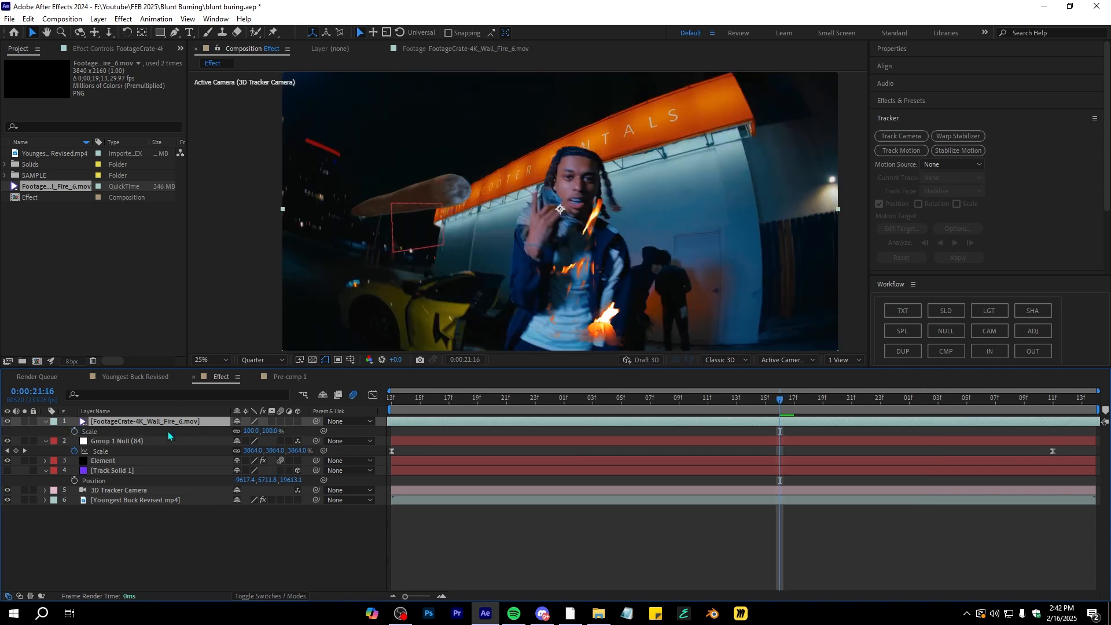
{"action": "left_click_drag", "start_coordinate": [252, 434], "coordinate": [220, 433]}
{"action": "left_click", "coordinate": [570, 260]}
{"action": "left_click_drag", "start_coordinate": [570, 261], "coordinate": [444, 206]}
Zoom in and preview the fire's placement on the blunt tip
{"action": "key", "text": "period"}
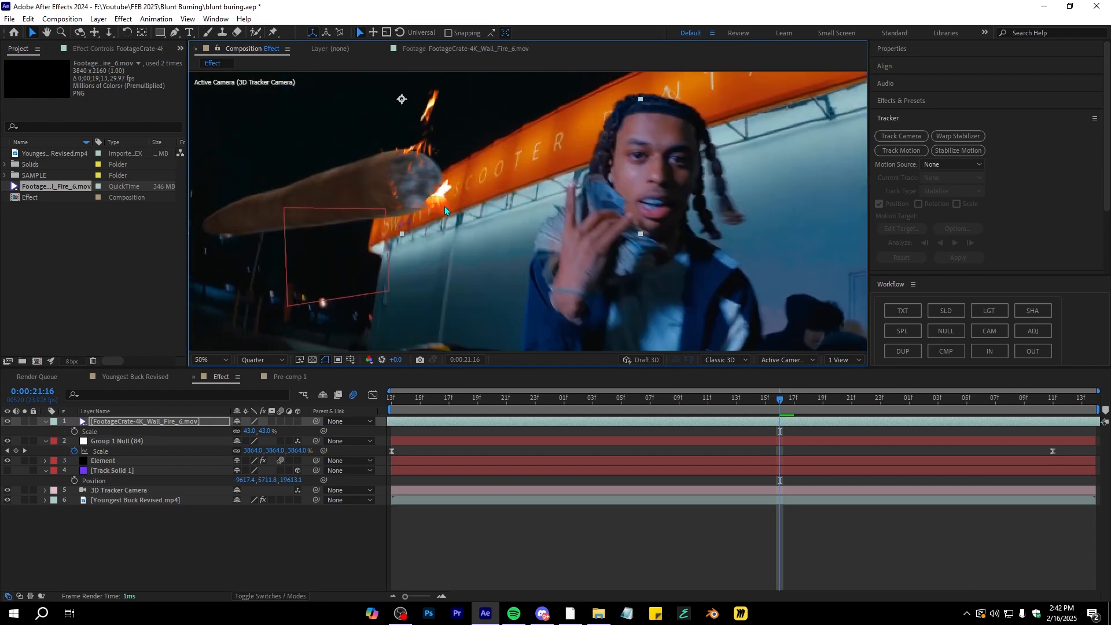
{"action": "key", "text": "comma"}
{"action": "key", "text": "space"}
{"action": "key", "text": "space"}
{"action": "scroll", "coordinate": [512, 214], "scroll_direction": "up", "scroll_amount": 2}
{"action": "key", "text": "comma"}
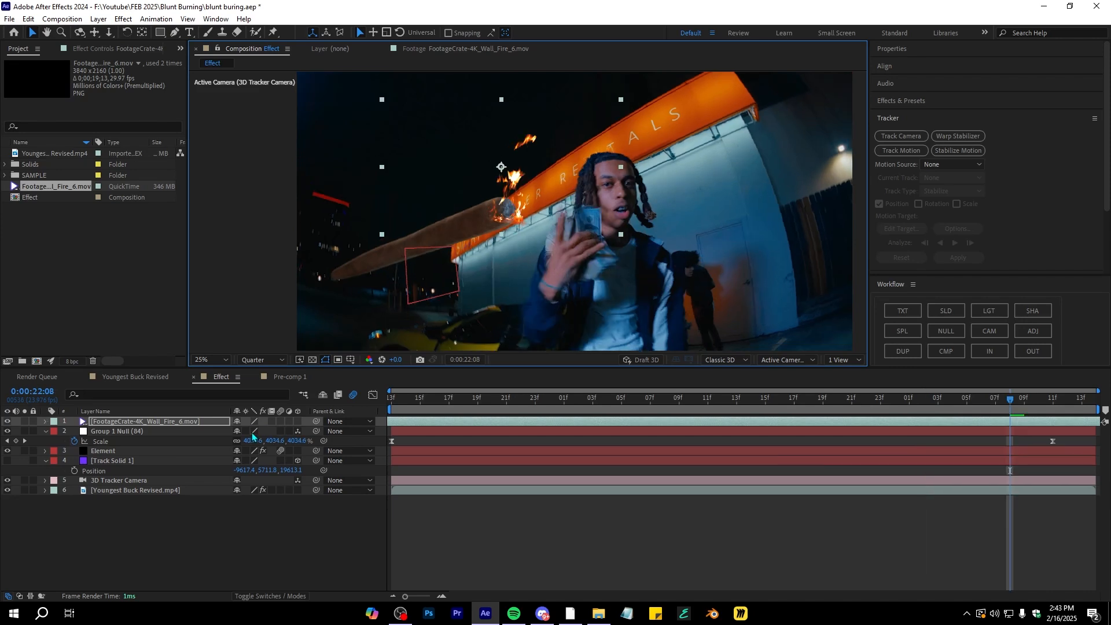
Reduce the fire layer's scale to about 41%
{"action": "key", "text": "s"}
{"action": "left_click_drag", "start_coordinate": [250, 432], "coordinate": [250, 431]}
{"action": "scroll", "coordinate": [512, 197], "scroll_direction": "up", "scroll_amount": 2}
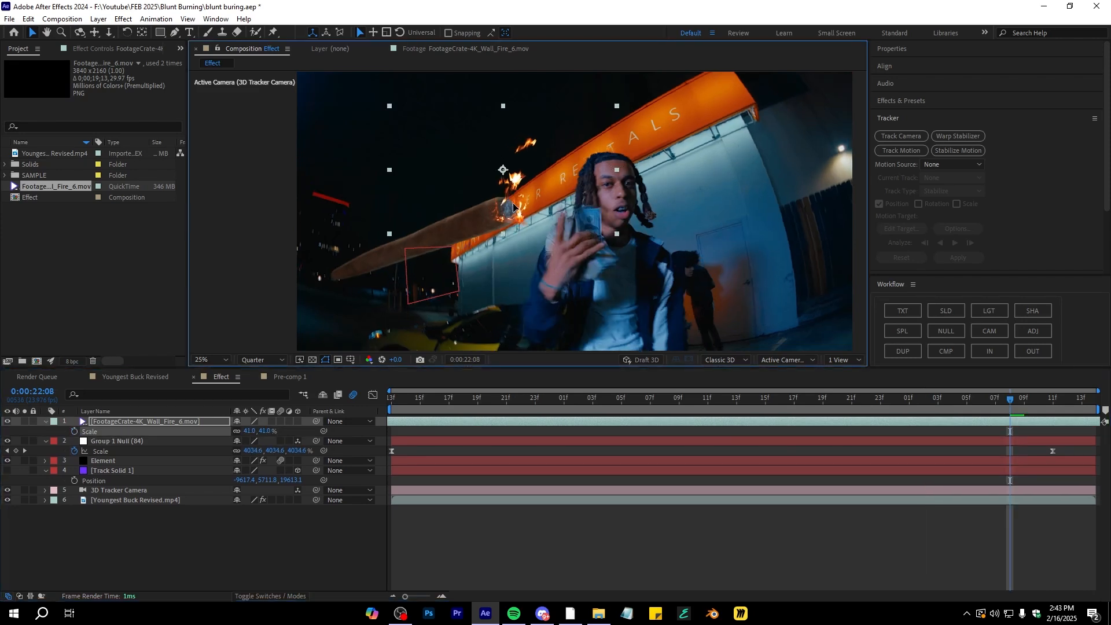
Add position and scale keyframes to the fire layer and reposition the fire onto the blunt tip at an earlier frame
{"action": "scroll", "coordinate": [512, 197], "scroll_direction": "up", "scroll_amount": 2}
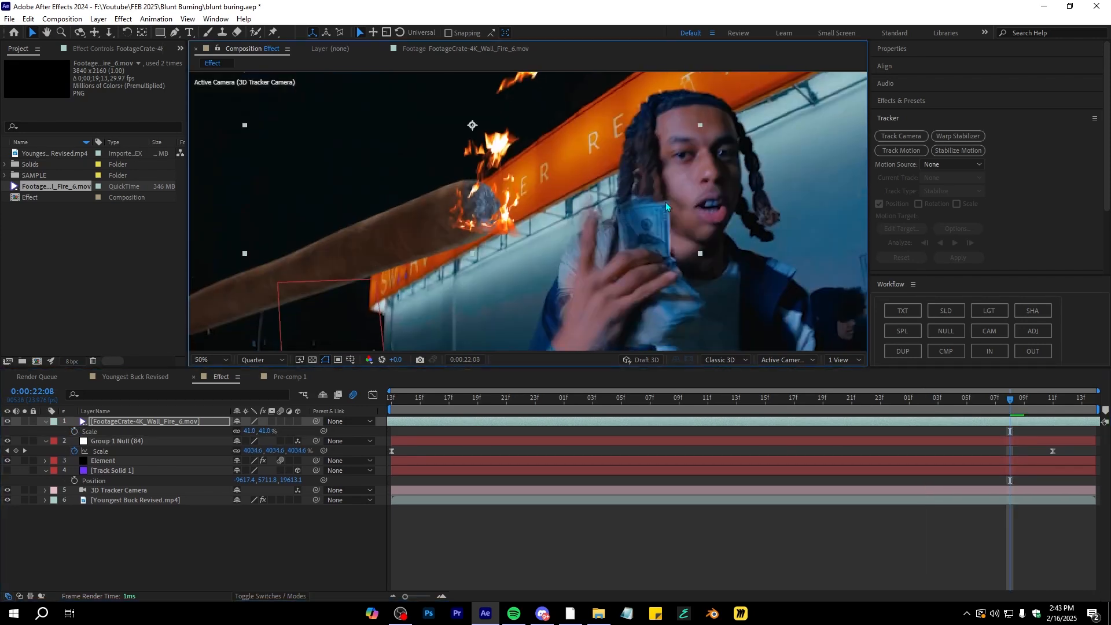
{"action": "key", "text": "p"}
{"action": "left_click", "coordinate": [75, 432]}
{"action": "key", "text": "s"}
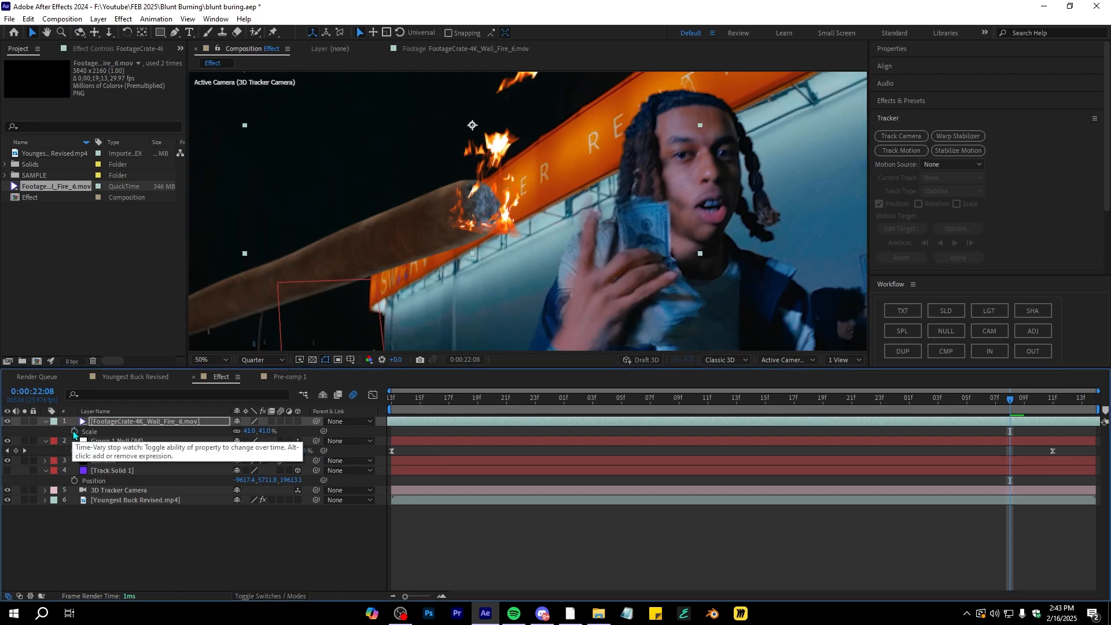
{"action": "left_click", "coordinate": [74, 432]}
{"action": "key", "text": "u"}
{"action": "left_click_drag", "start_coordinate": [1010, 400], "coordinate": [938, 420]}
{"action": "left_click_drag", "start_coordinate": [507, 235], "coordinate": [495, 230]}
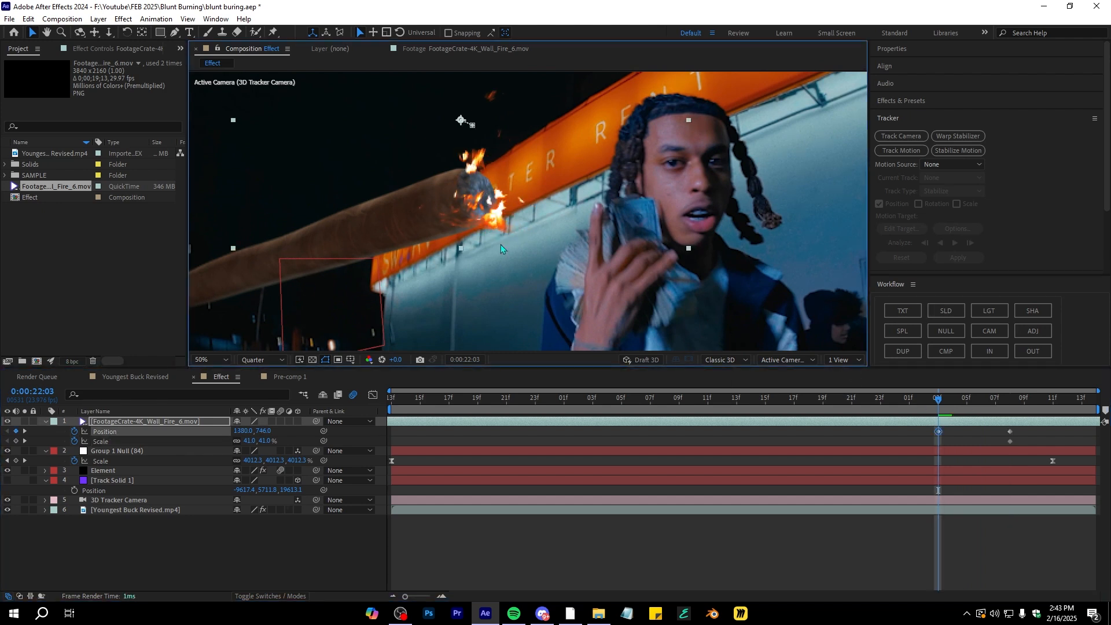
Add a rotation keyframe to the fire layer and rotate it to about -5°
{"action": "key", "text": "alt+shift+r"}
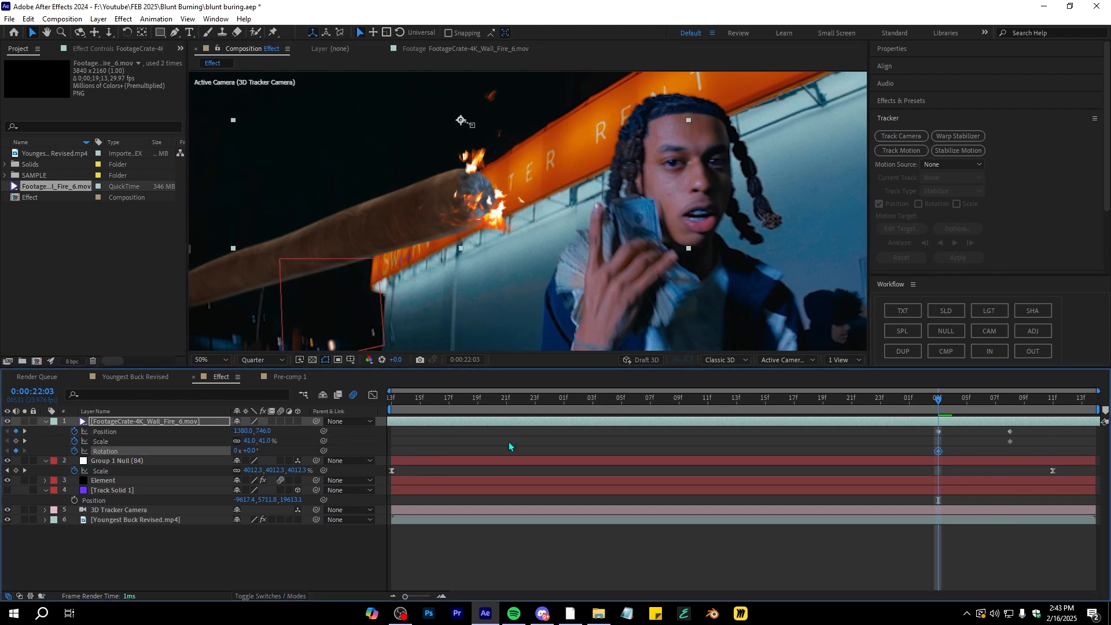
{"action": "left_click_drag", "start_coordinate": [250, 450], "coordinate": [247, 453]}
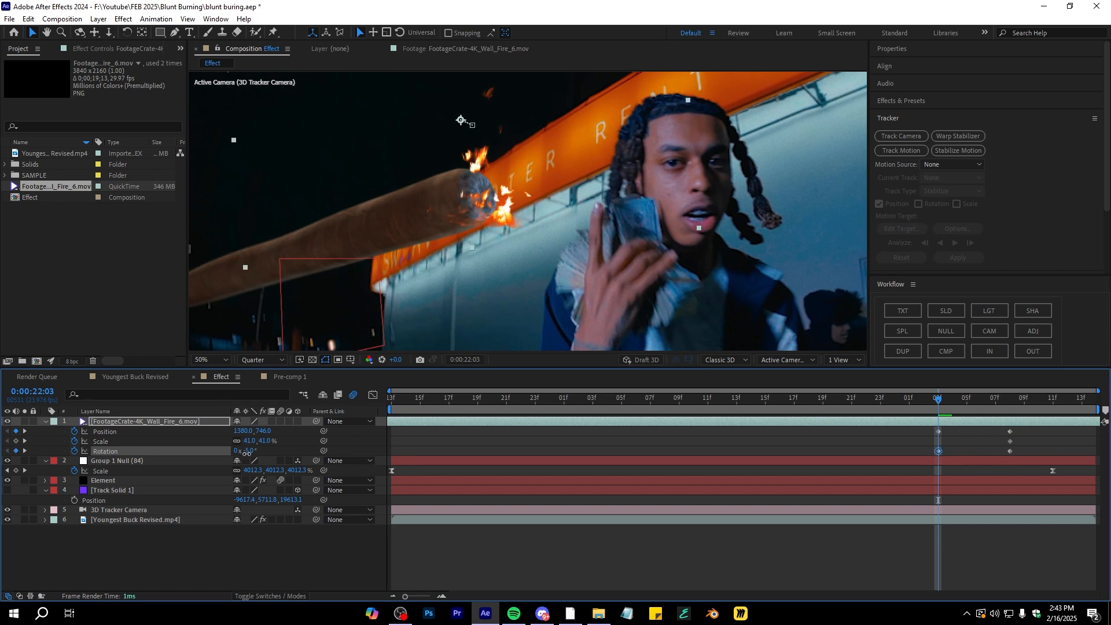
{"action": "left_click_drag", "start_coordinate": [487, 221], "coordinate": [487, 220]}
Keyframe the fire's position across earlier frames so it follows the blunt tip, and preview the motion
{"action": "scroll", "coordinate": [486, 220], "scroll_direction": "down", "scroll_amount": 2}
{"action": "left_click_drag", "start_coordinate": [939, 399], "coordinate": [858, 405]}
{"action": "left_click", "coordinate": [523, 195]}
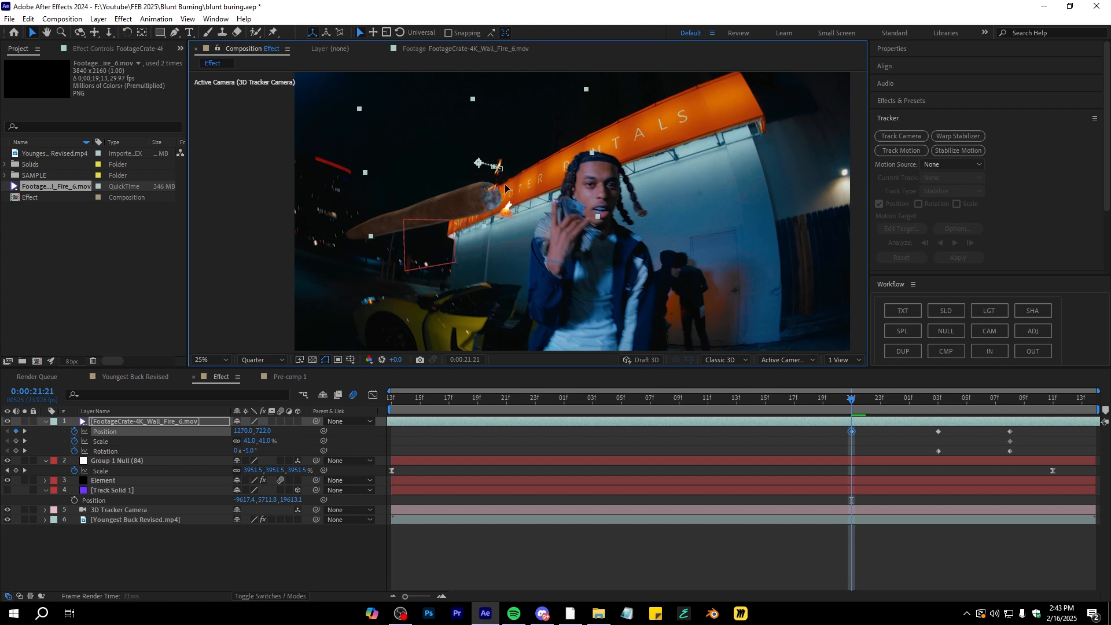
{"action": "left_click", "coordinate": [781, 399]}
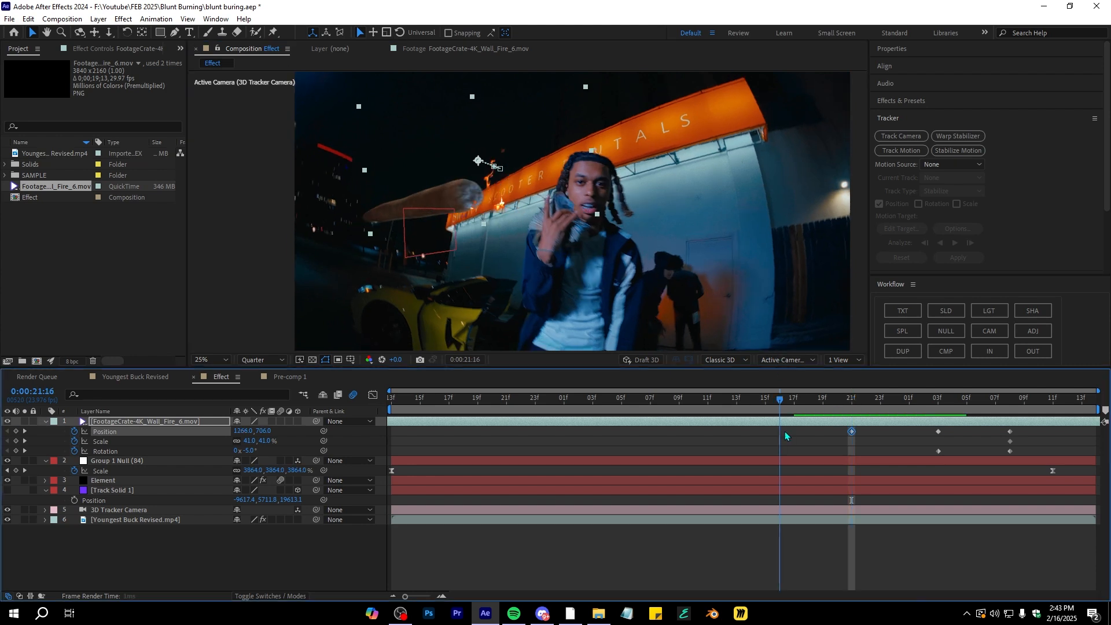
{"action": "left_click_drag", "start_coordinate": [502, 197], "coordinate": [481, 193]}
{"action": "left_click_drag", "start_coordinate": [781, 399], "coordinate": [721, 404]}
{"action": "left_click_drag", "start_coordinate": [491, 206], "coordinate": [460, 208]}
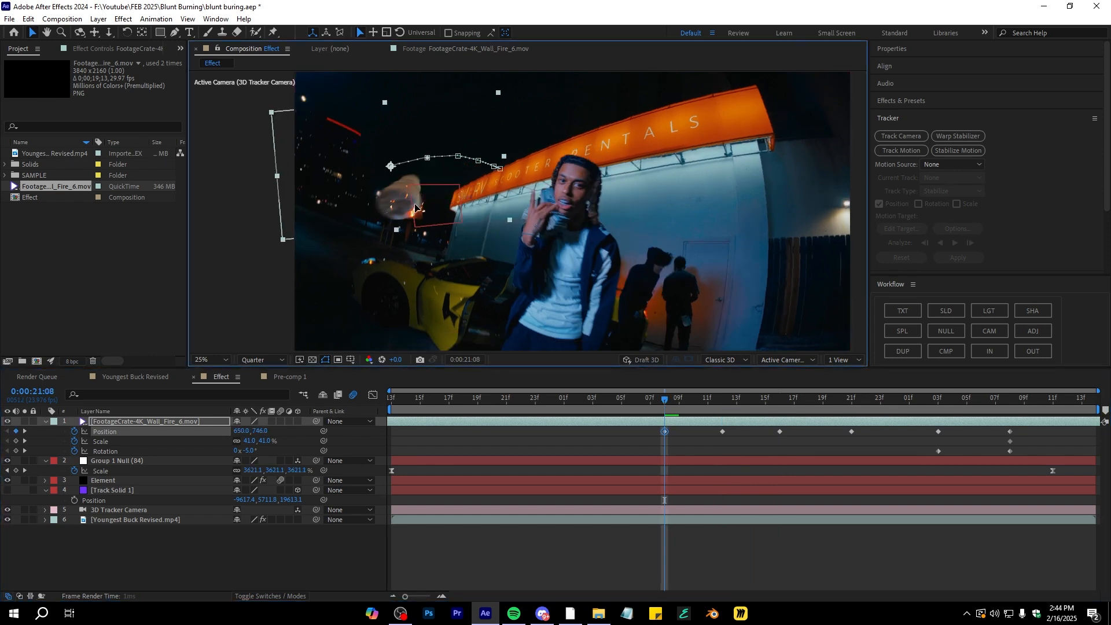
{"action": "left_click_drag", "start_coordinate": [416, 207], "coordinate": [410, 206]}
{"action": "left_click_drag", "start_coordinate": [397, 204], "coordinate": [346, 222]}
{"action": "key", "text": "space"}
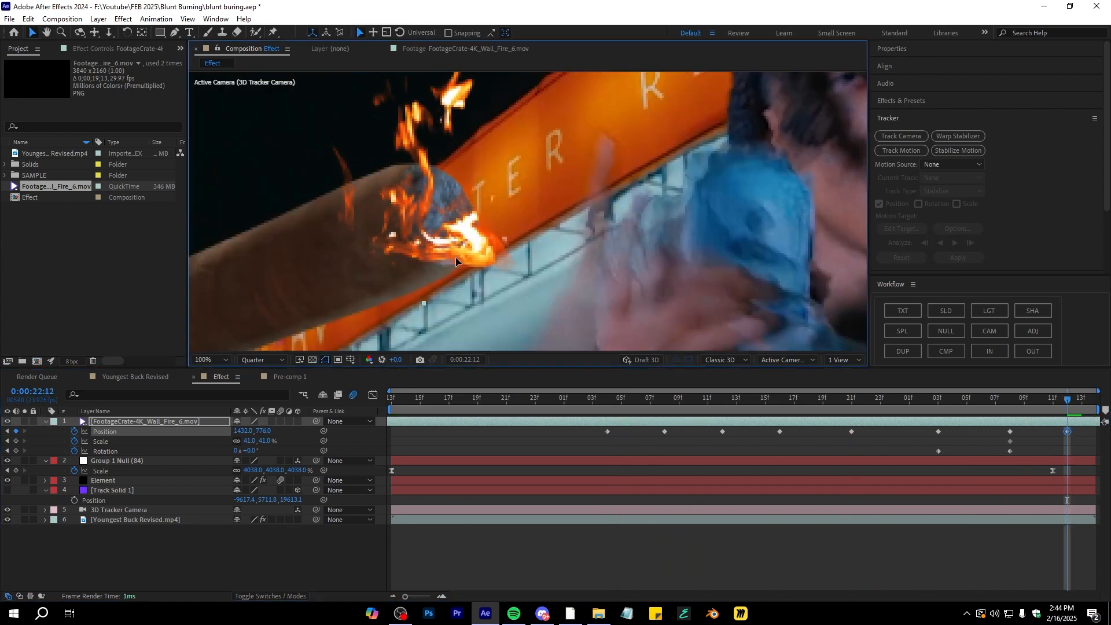
{"action": "left_click_drag", "start_coordinate": [456, 257], "coordinate": [455, 256]}
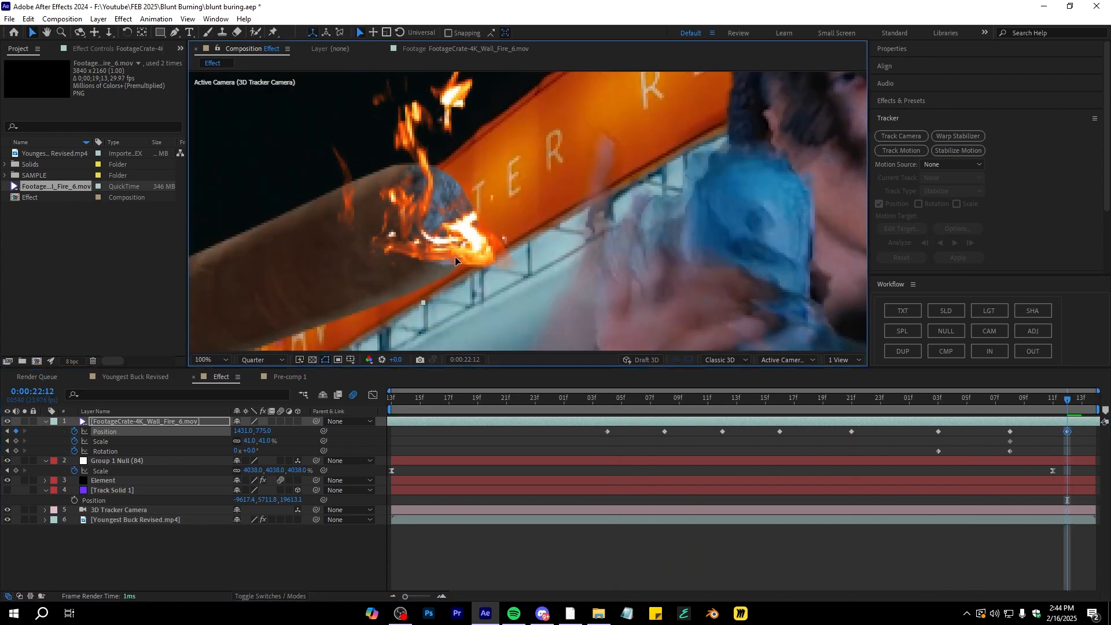
Keyframe the fire layer's opacity to fade in from 0% to 100%
{"action": "left_click", "coordinate": [1071, 433]}
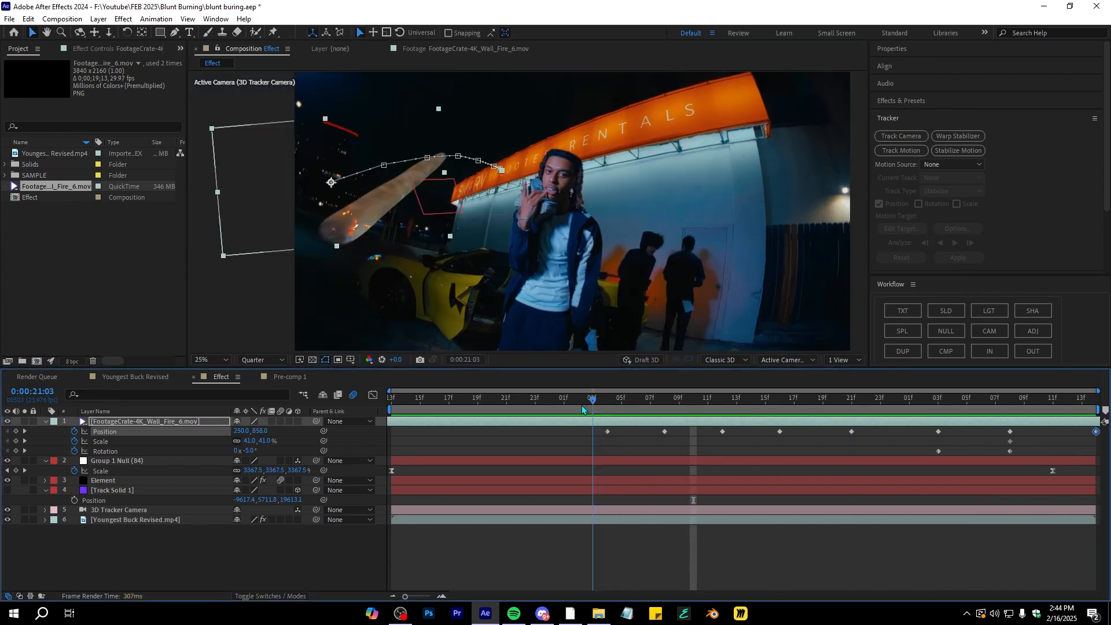
{"action": "left_click_drag", "start_coordinate": [595, 428], "coordinate": [694, 433]}
{"action": "key", "text": "t"}
{"action": "left_click", "coordinate": [76, 432]}
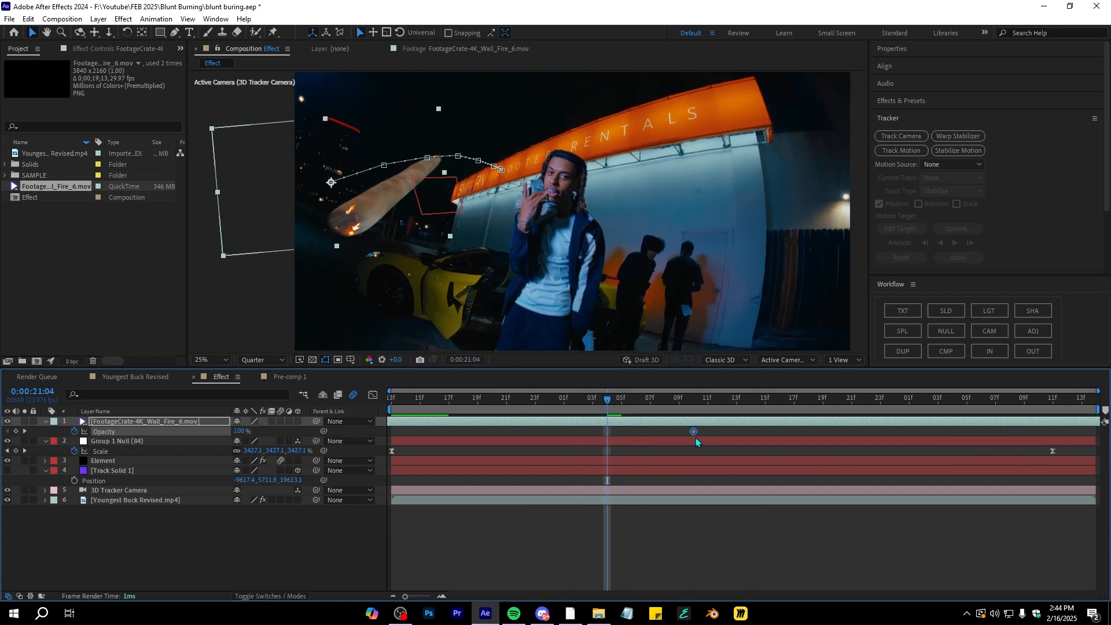
{"action": "left_click", "coordinate": [702, 439]}
{"action": "left_click", "coordinate": [694, 433]}
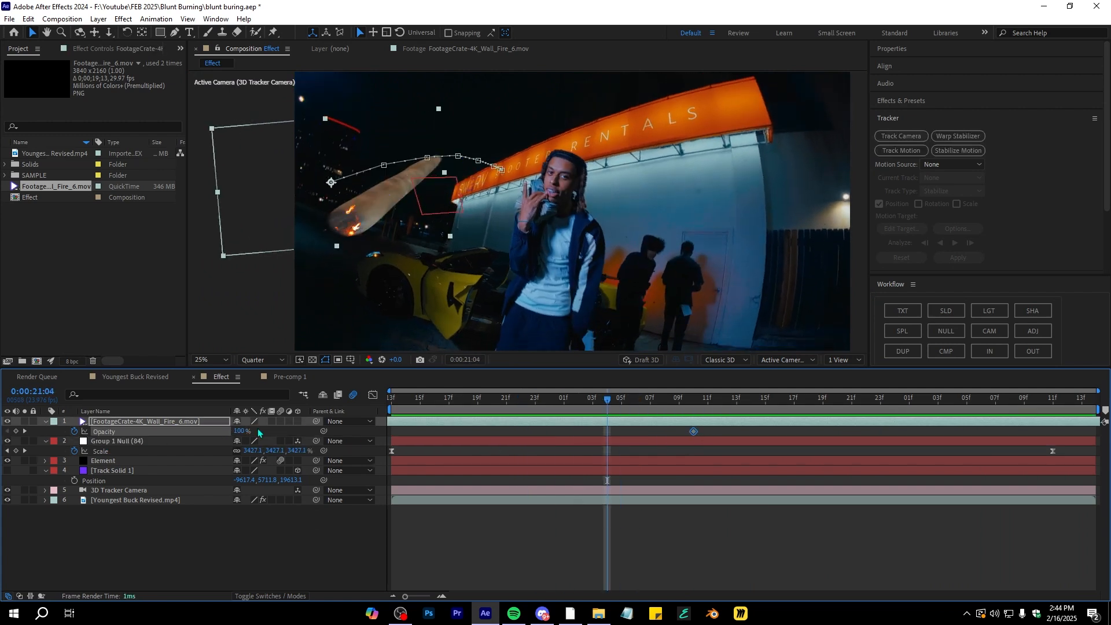
{"action": "left_click_drag", "start_coordinate": [236, 431], "coordinate": [137, 449]}
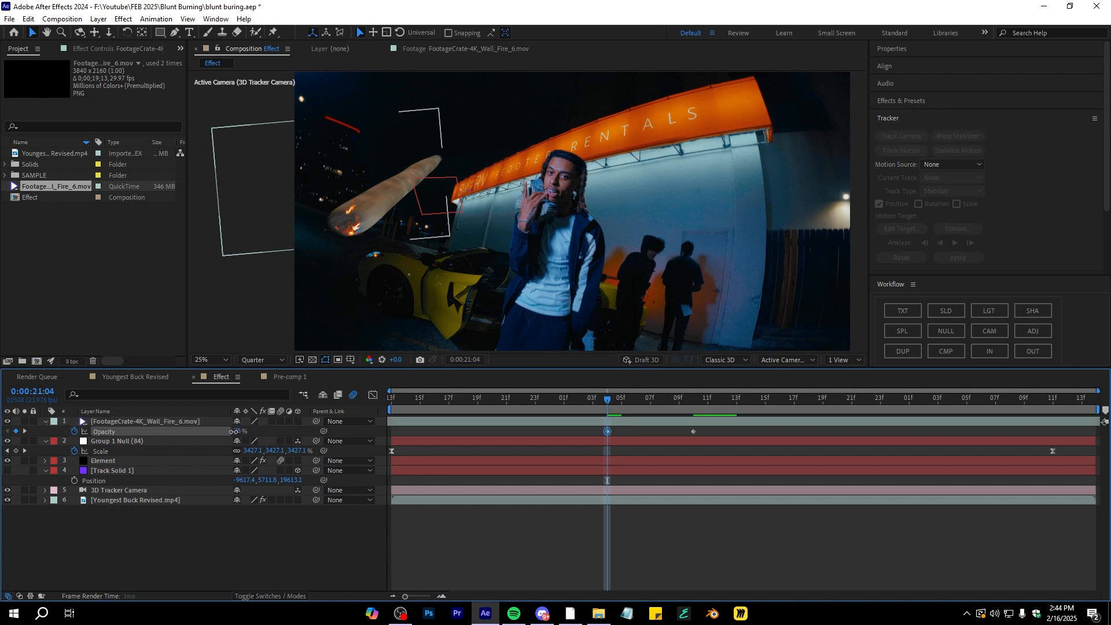
Preview the fire's fade-in and movement along the blunt
{"action": "left_click_drag", "start_coordinate": [624, 404], "coordinate": [578, 415]}
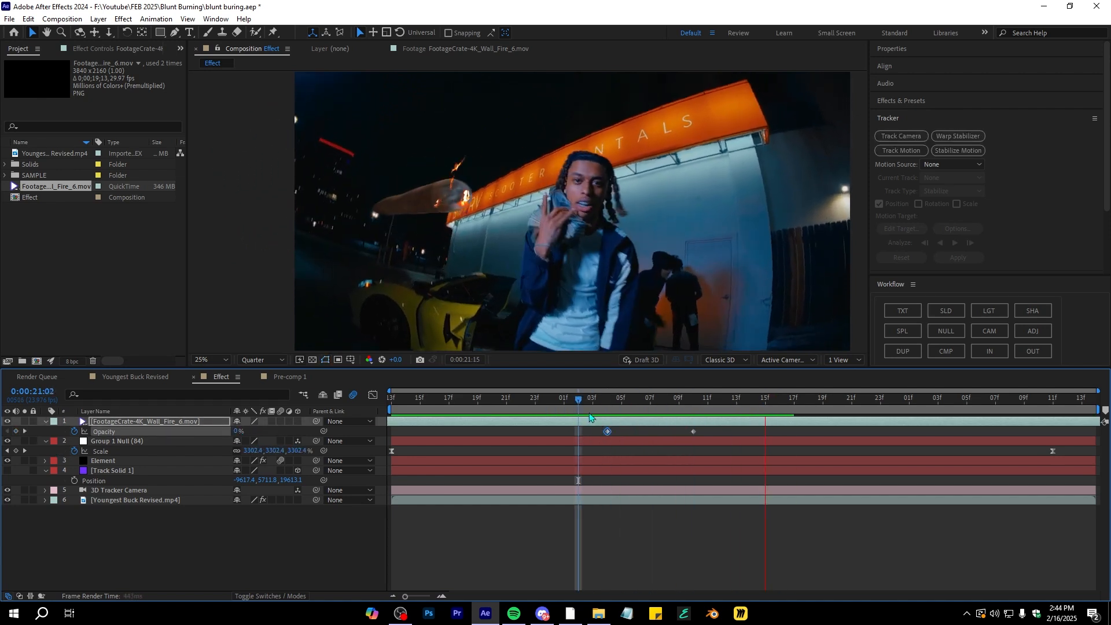
{"action": "key", "text": "space"}
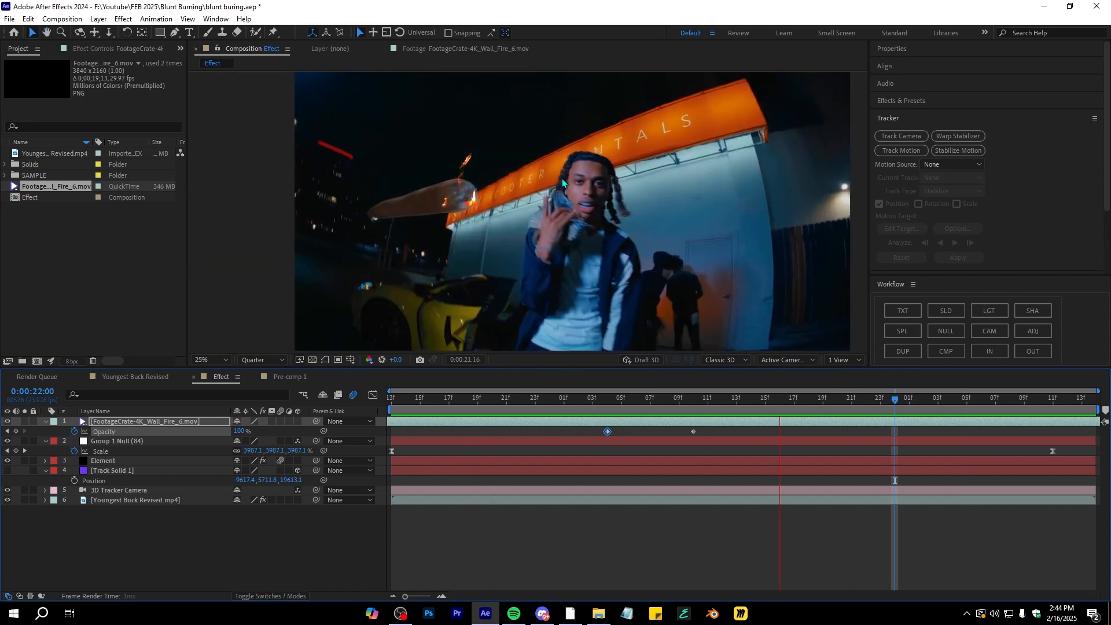
{"action": "key", "text": "space"}
{"action": "key", "text": "space"}
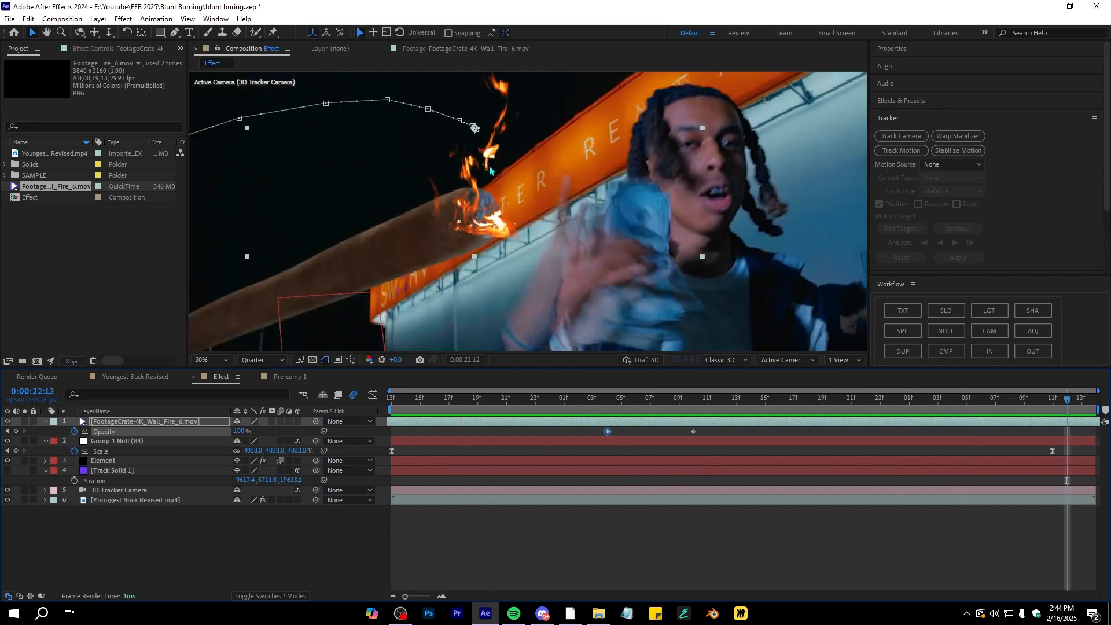
Apply the Liquify effect to the fire layer
{"action": "key", "text": "ctrl+space"}
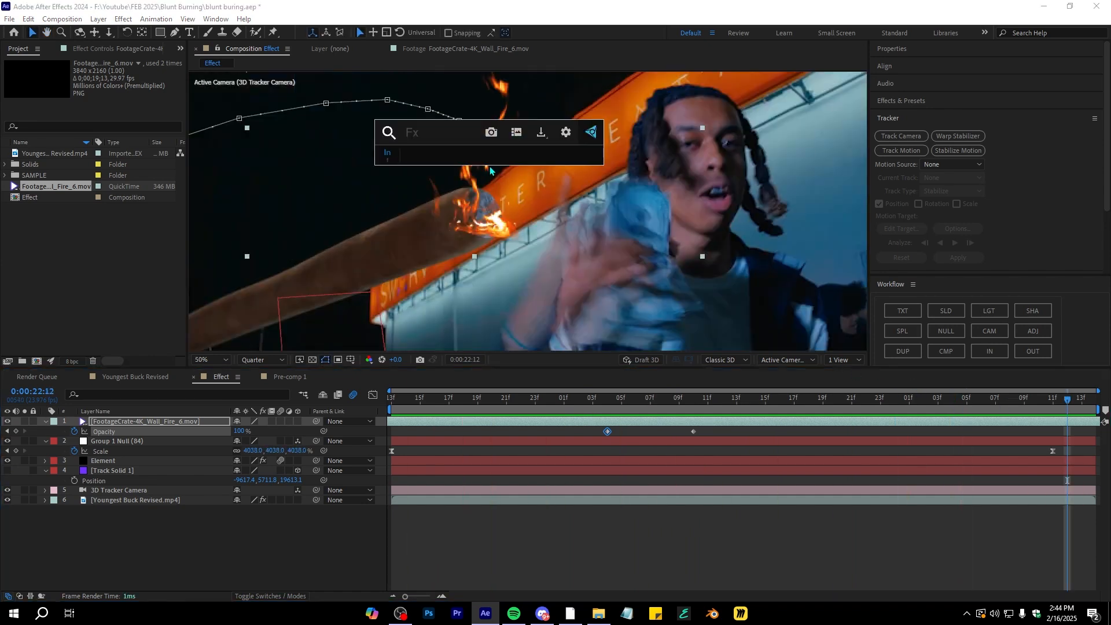
{"action": "type", "text": "liq"}
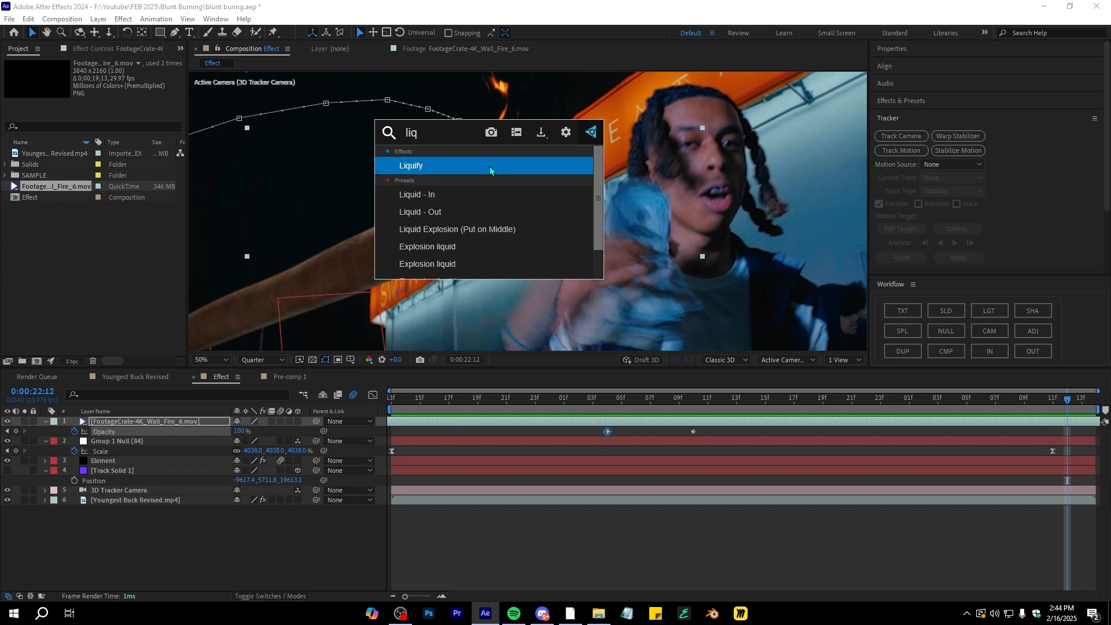
{"action": "key", "text": "Return"}
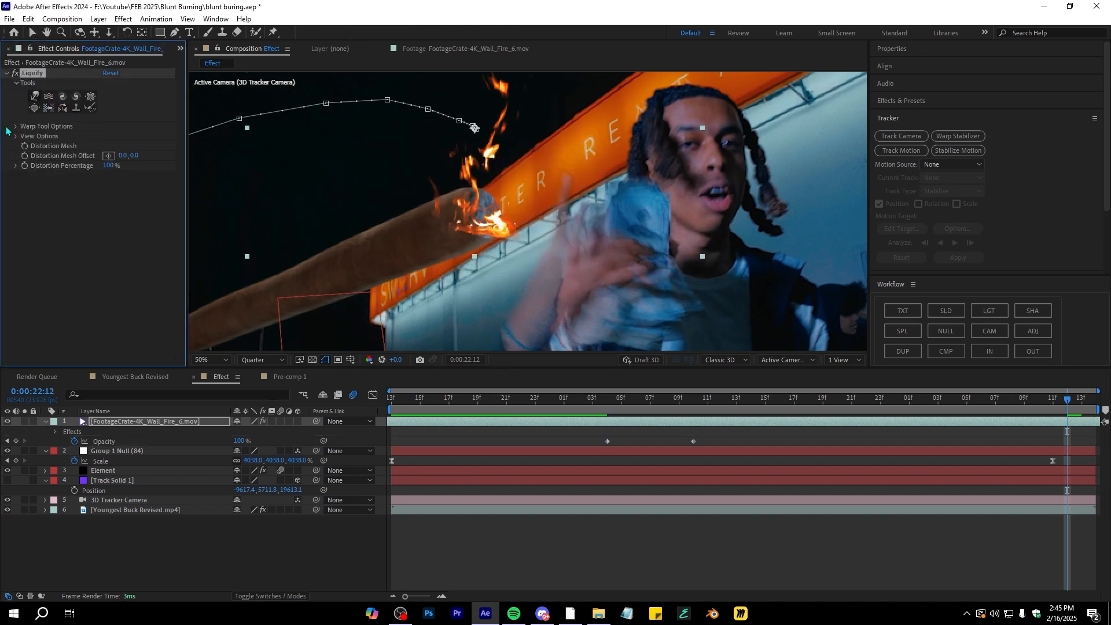
Warp the fire flames with Liquify on several frames, keyframing the distortion mesh so the fire bends with the blunt
{"action": "left_click", "coordinate": [51, 127]}
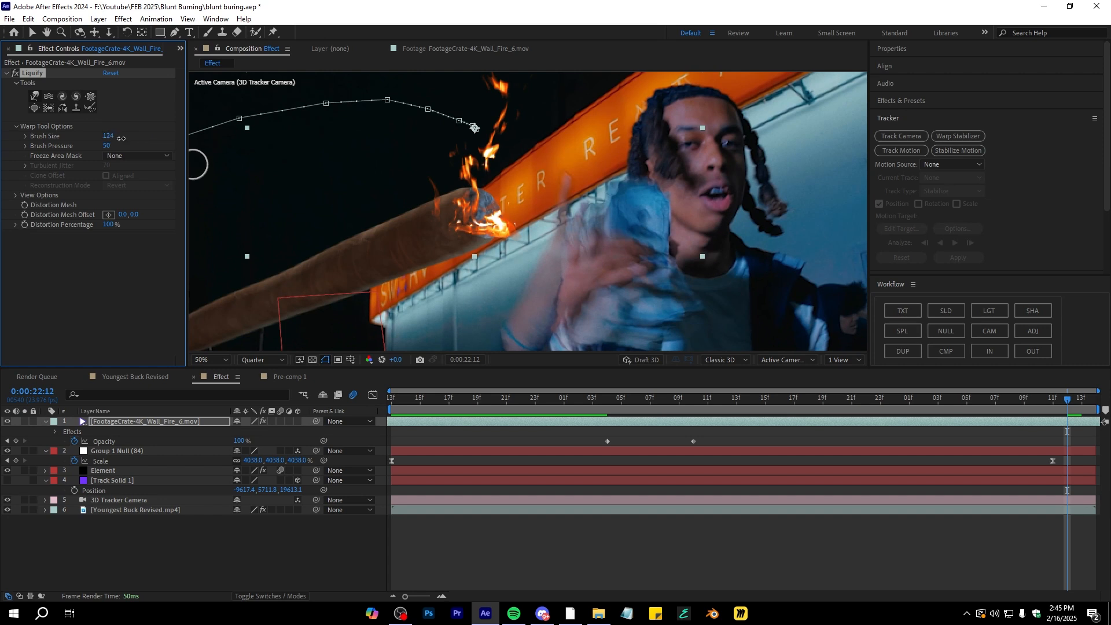
{"action": "mouse_move", "coordinate": [488, 232]}
{"action": "left_mouse_down"}
{"action": "mouse_move", "coordinate": [508, 217]}
{"action": "mouse_move", "coordinate": [487, 255]}
{"action": "mouse_move", "coordinate": [474, 232]}
{"action": "mouse_move", "coordinate": [468, 226]}
{"action": "left_mouse_up"}
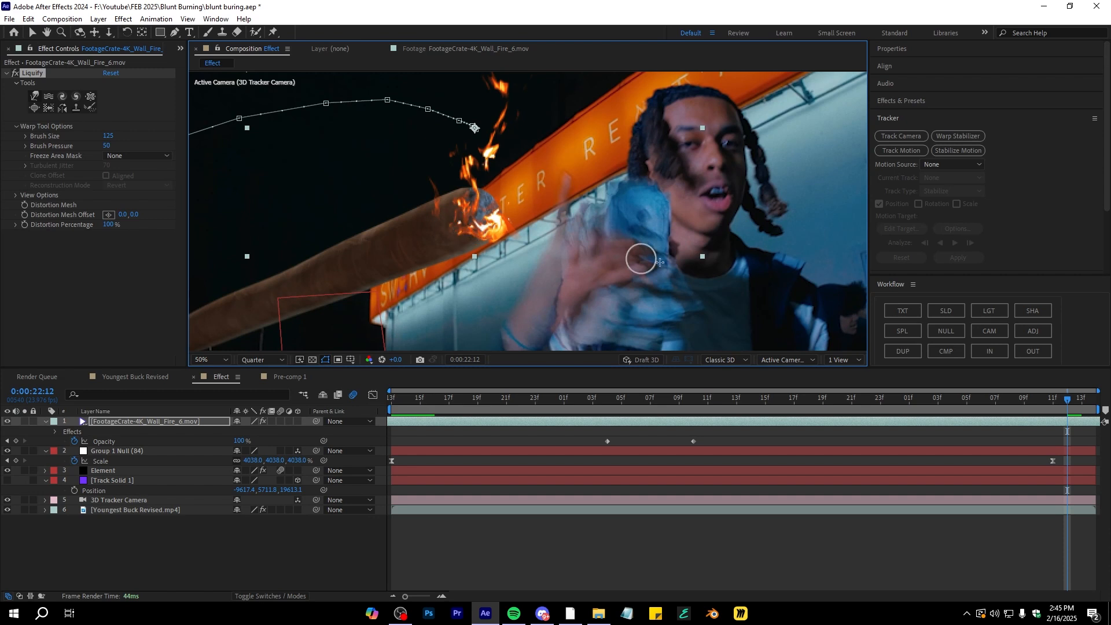
{"action": "left_click_drag", "start_coordinate": [1078, 399], "coordinate": [923, 400]}
{"action": "left_click_drag", "start_coordinate": [474, 194], "coordinate": [495, 201]}
{"action": "left_click_drag", "start_coordinate": [921, 402], "coordinate": [722, 400]}
{"action": "mouse_move", "coordinate": [499, 210]}
{"action": "left_mouse_down"}
{"action": "mouse_move", "coordinate": [512, 214]}
{"action": "mouse_move", "coordinate": [495, 215]}
{"action": "left_mouse_up"}
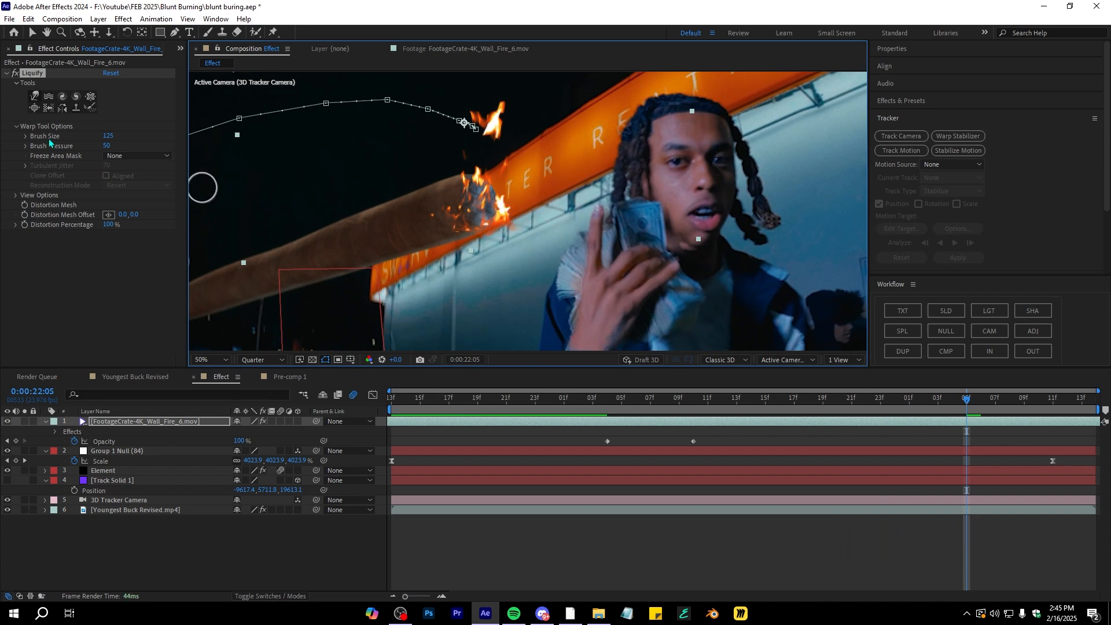
{"action": "left_click", "coordinate": [23, 211]}
{"action": "left_click_drag", "start_coordinate": [966, 402], "coordinate": [1068, 402]}
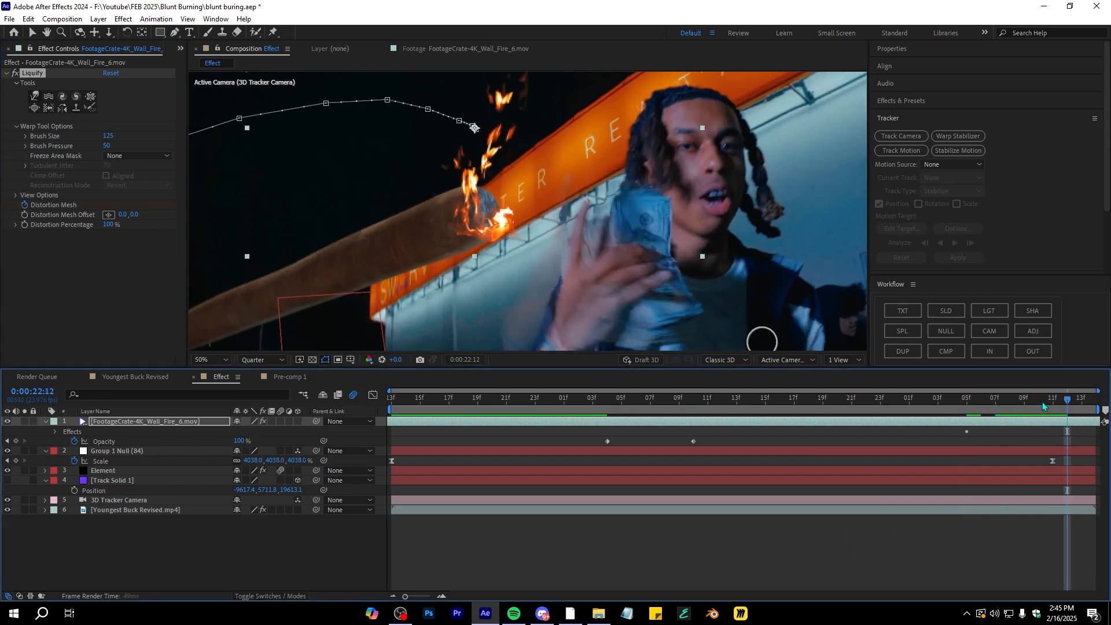
{"action": "mouse_move", "coordinate": [506, 214]}
{"action": "left_mouse_down"}
{"action": "mouse_move", "coordinate": [461, 231]}
{"action": "mouse_move", "coordinate": [469, 253]}
{"action": "left_mouse_up"}
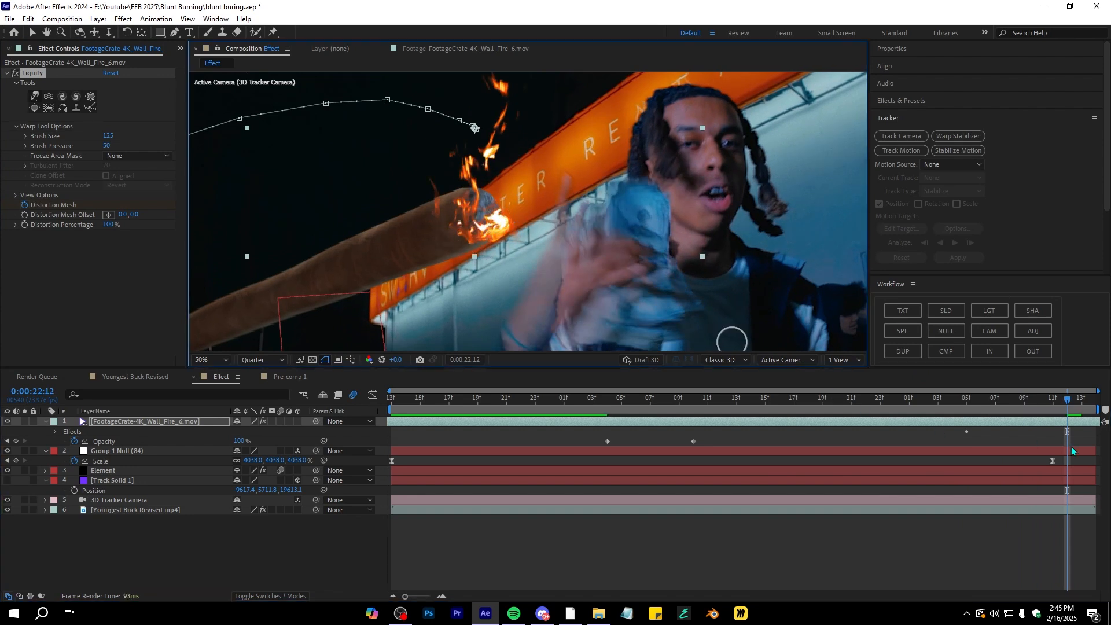
{"action": "left_click_drag", "start_coordinate": [1068, 401], "coordinate": [738, 433]}
{"action": "left_click_drag", "start_coordinate": [395, 194], "coordinate": [397, 191]}
{"action": "key", "text": "comma"}
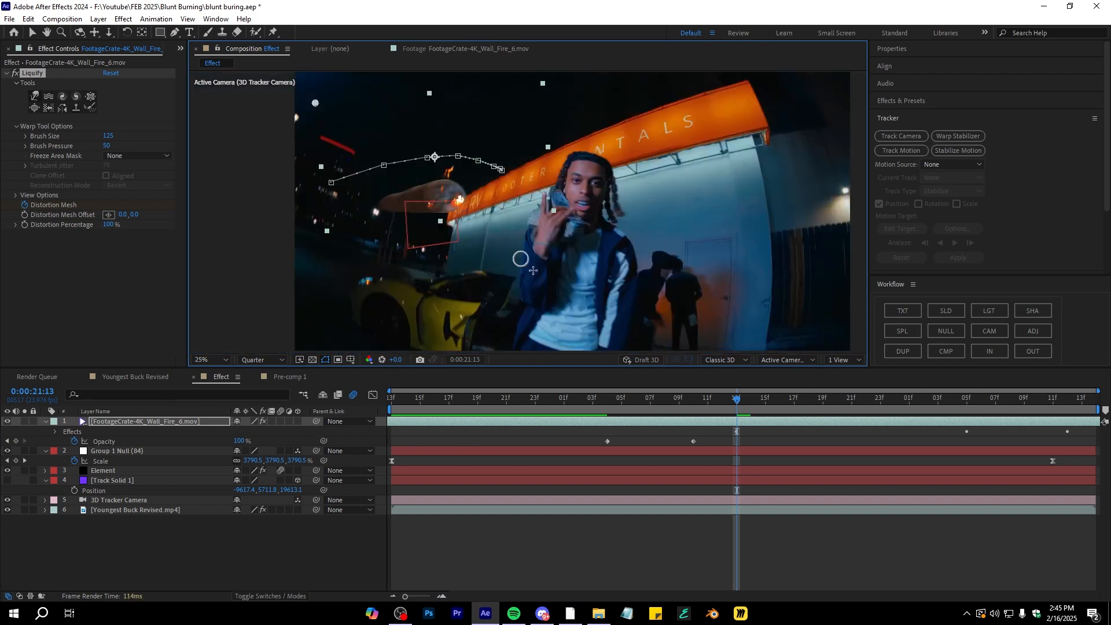
{"action": "left_click_drag", "start_coordinate": [671, 405], "coordinate": [1082, 404]}
{"action": "scroll", "coordinate": [435, 298], "scroll_direction": "up", "scroll_amount": 2}
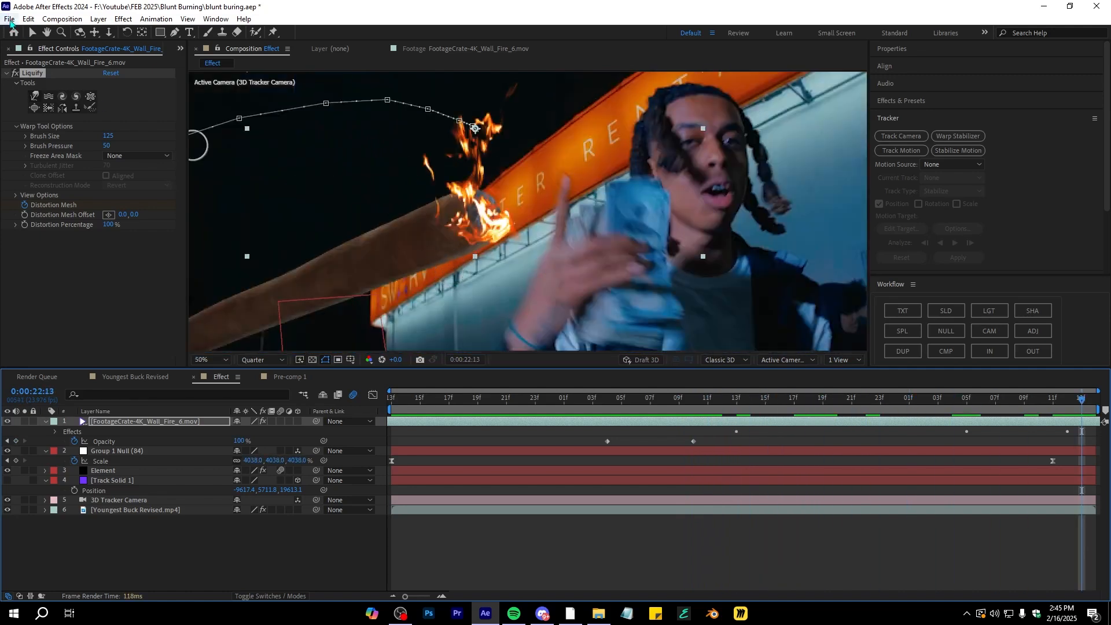
Toggle the Liquify effect on and off to compare the warped fire at different frames
{"action": "left_click", "coordinate": [13, 74]}
{"action": "left_click", "coordinate": [13, 75]}
{"action": "left_click", "coordinate": [13, 75]}
{"action": "left_click", "coordinate": [13, 74]}
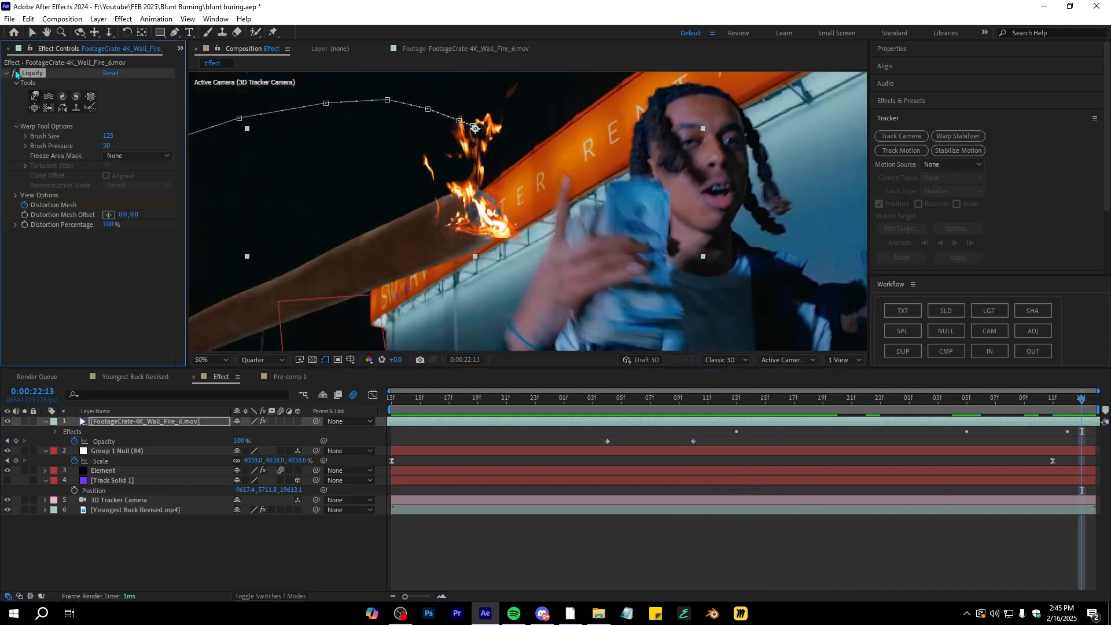
{"action": "left_click_drag", "start_coordinate": [1080, 404], "coordinate": [1012, 430]}
{"action": "left_click", "coordinate": [18, 75]}
{"action": "left_click", "coordinate": [18, 74]}
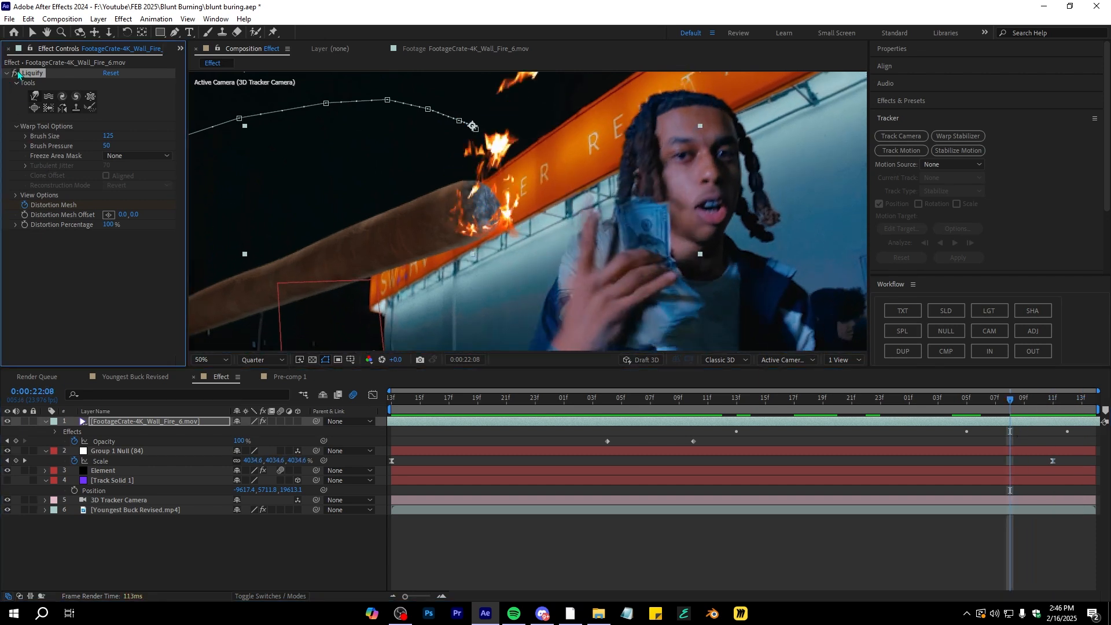
{"action": "left_click_drag", "start_coordinate": [984, 402], "coordinate": [967, 402]}
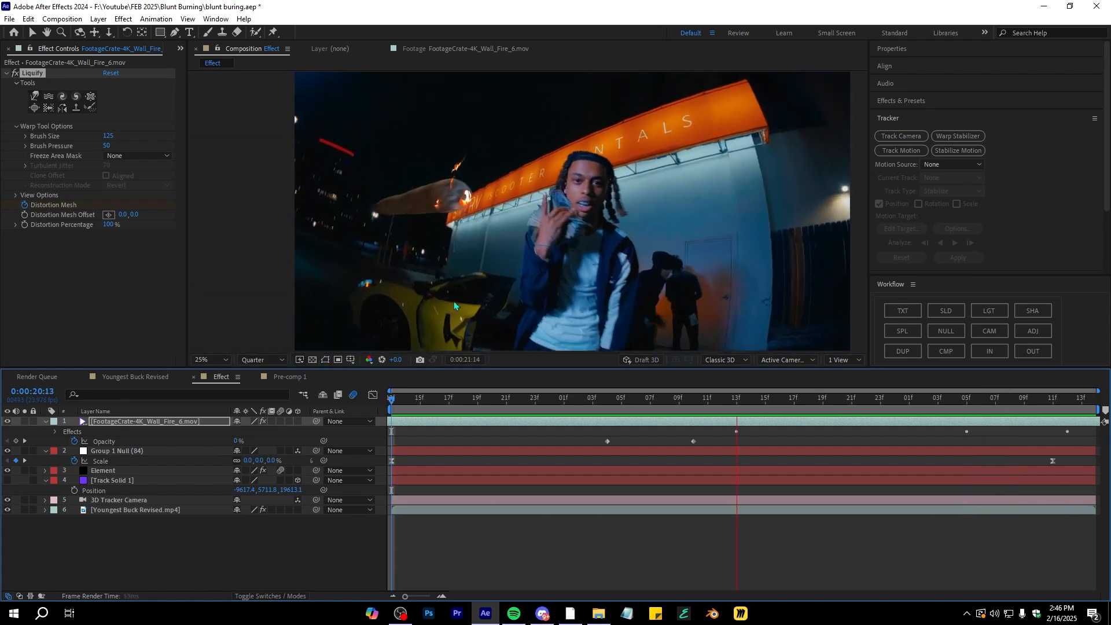
Pre-compose the fire layer
{"action": "left_click", "coordinate": [938, 400]}
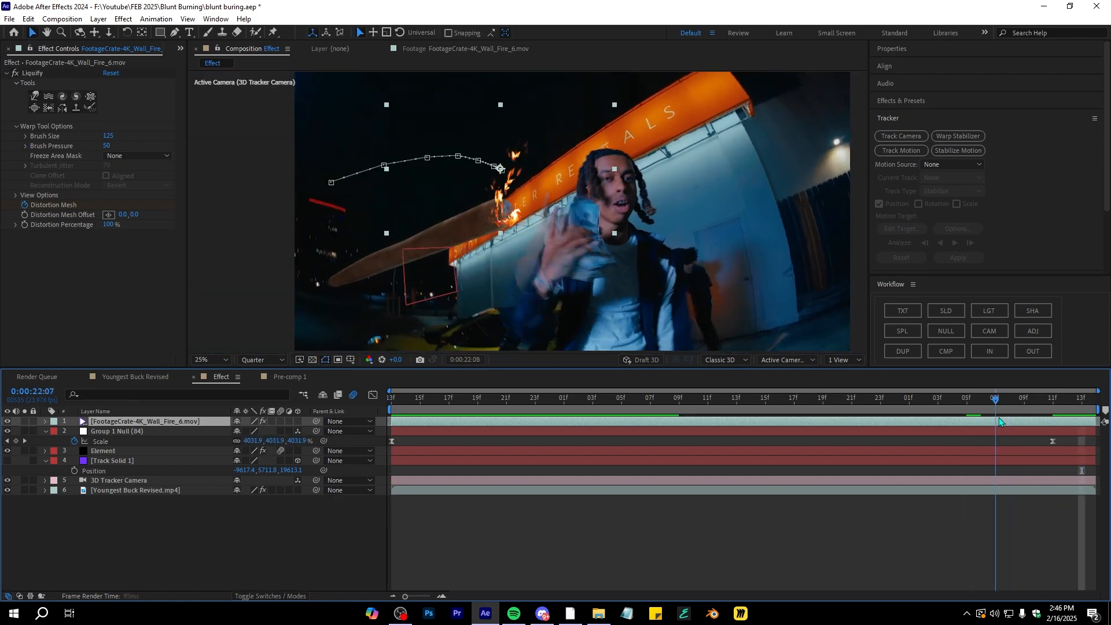
{"action": "left_click_drag", "start_coordinate": [996, 400], "coordinate": [880, 399]}
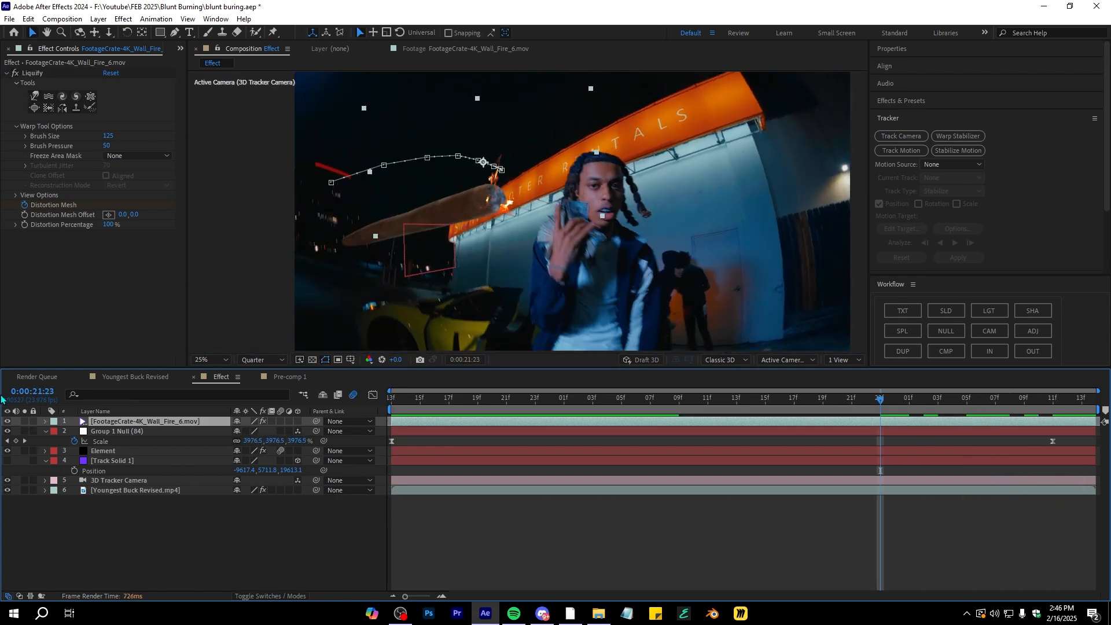
{"action": "left_click", "coordinate": [162, 484]}
{"action": "left_click", "coordinate": [138, 421]}
{"action": "right_click", "coordinate": [138, 421]}
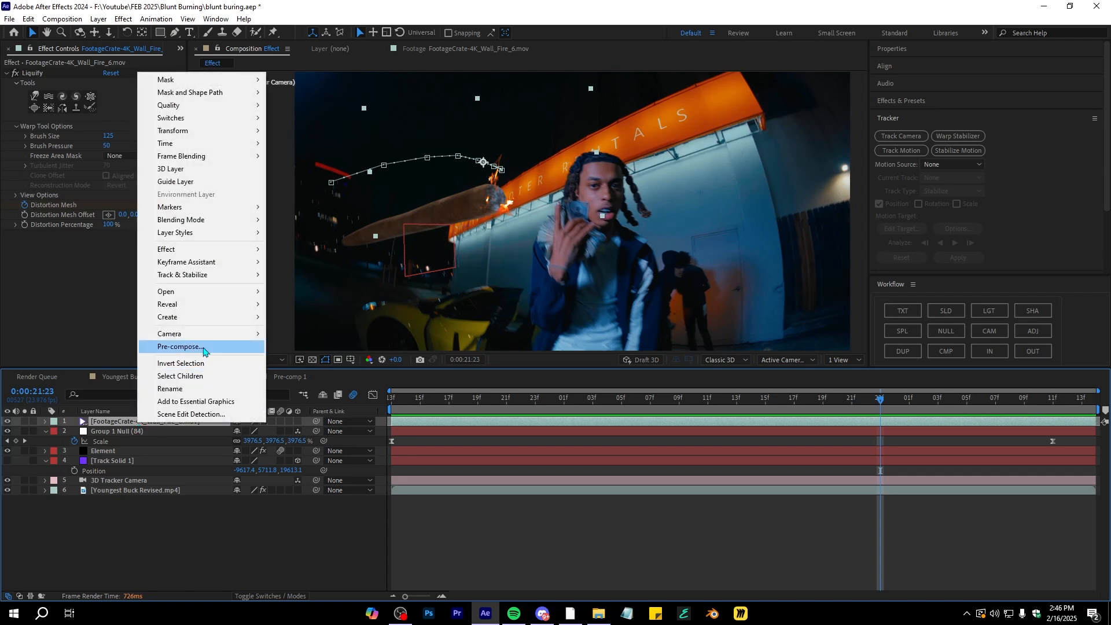
{"action": "left_click", "coordinate": [203, 348]}
{"action": "left_click", "coordinate": [592, 382]}
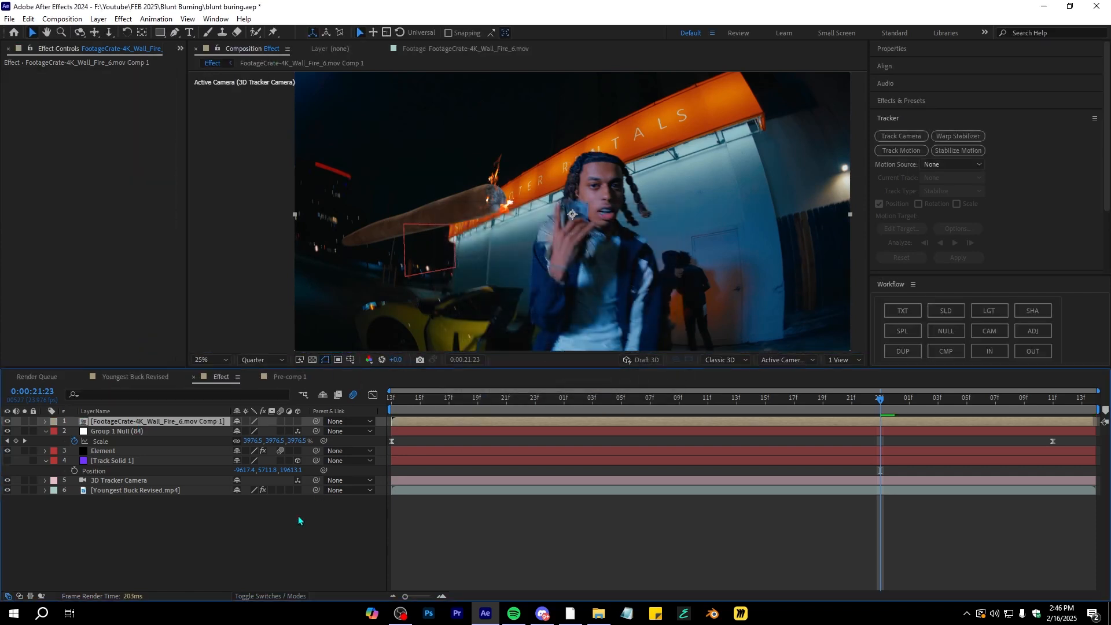
Set the fire pre-comp's blending mode to Linear Dodge
{"action": "left_click", "coordinate": [248, 598]}
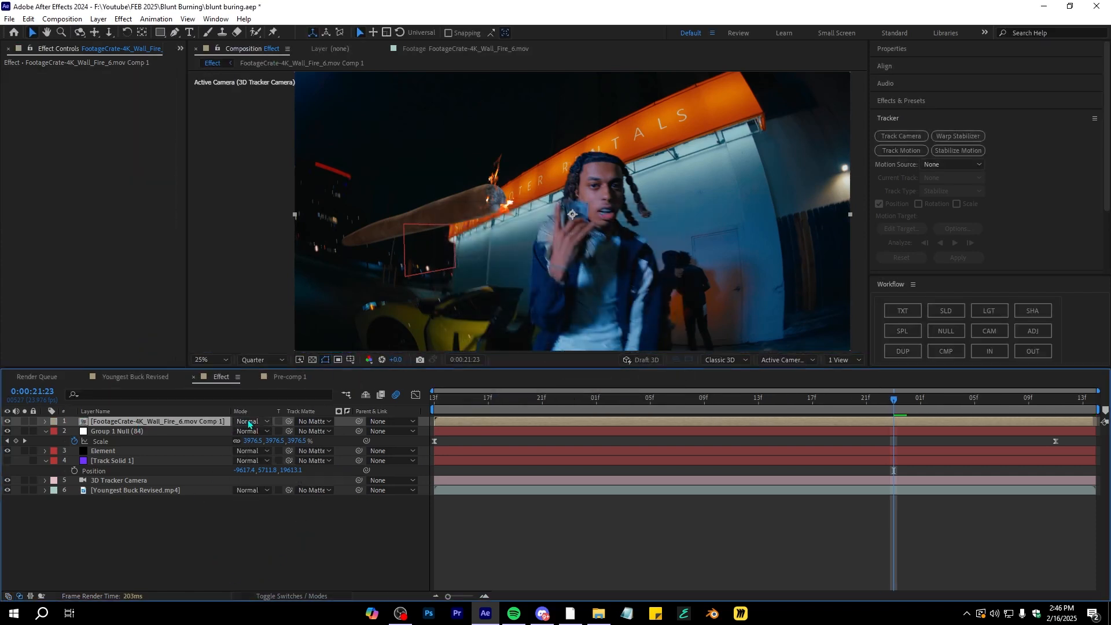
{"action": "left_click", "coordinate": [248, 422]}
{"action": "left_click", "coordinate": [283, 281]}
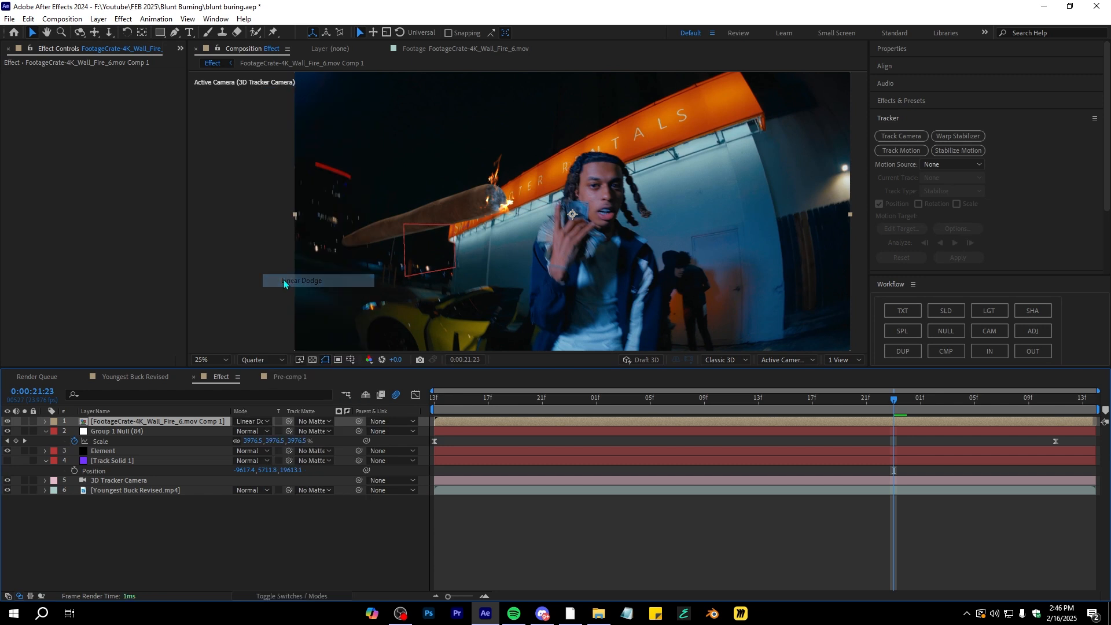
Apply Deep Glow to the fire pre-comp and set its radius to 1600 and exposure to 1.20
{"action": "scroll", "coordinate": [461, 220], "scroll_direction": "up", "scroll_amount": 2}
{"action": "left_click_drag", "start_coordinate": [929, 399], "coordinate": [1028, 399]}
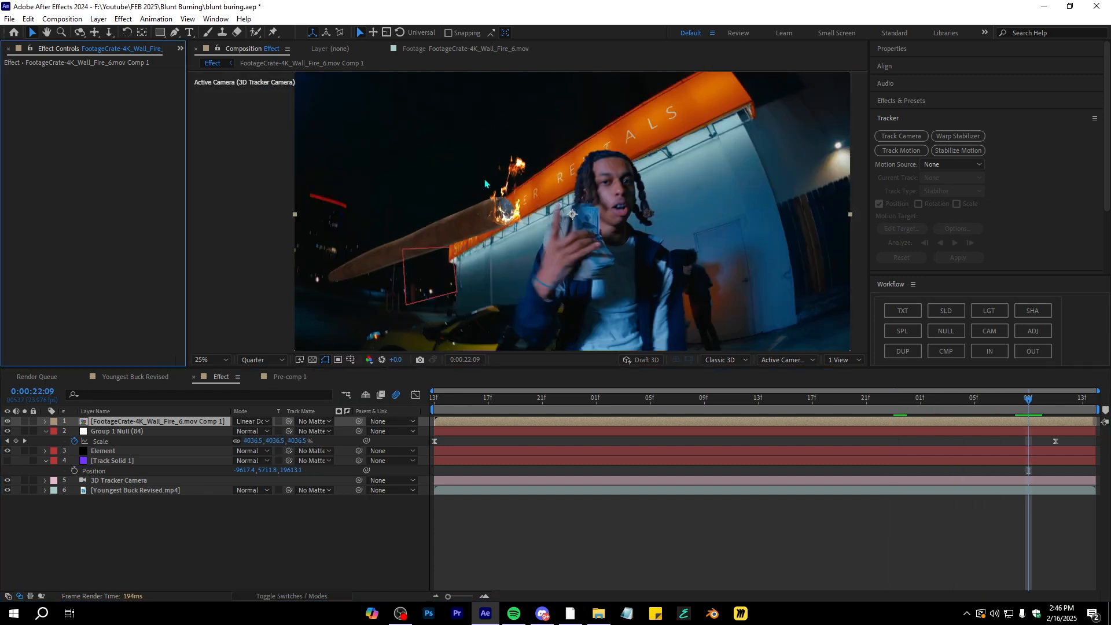
{"action": "key", "text": "ctrl+space"}
{"action": "type", "text": "dee"}
{"action": "left_click", "coordinate": [602, 192]}
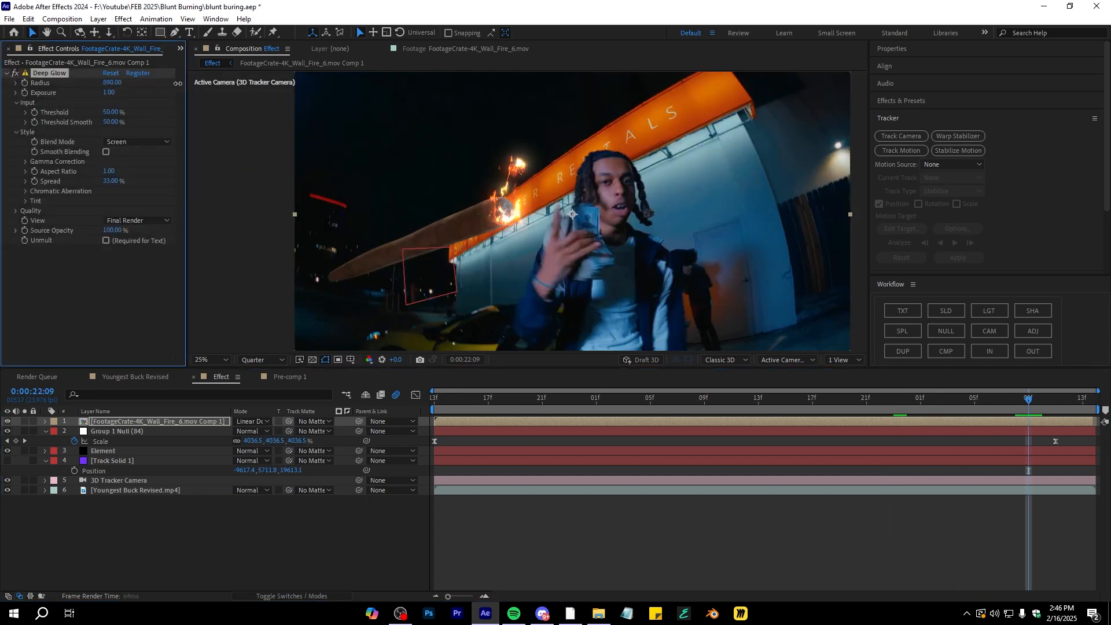
{"action": "left_click_drag", "start_coordinate": [143, 83], "coordinate": [280, 78]}
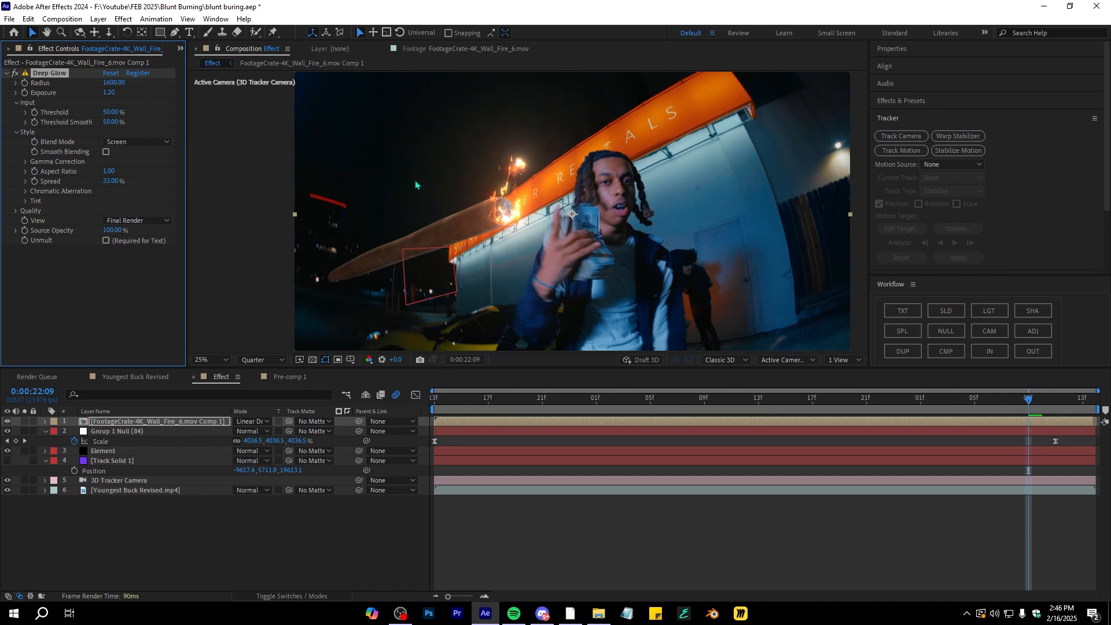
Play back the composition to review the glowing fire on the blunt
{"action": "left_click", "coordinate": [987, 410]}
{"action": "key", "text": "space"}
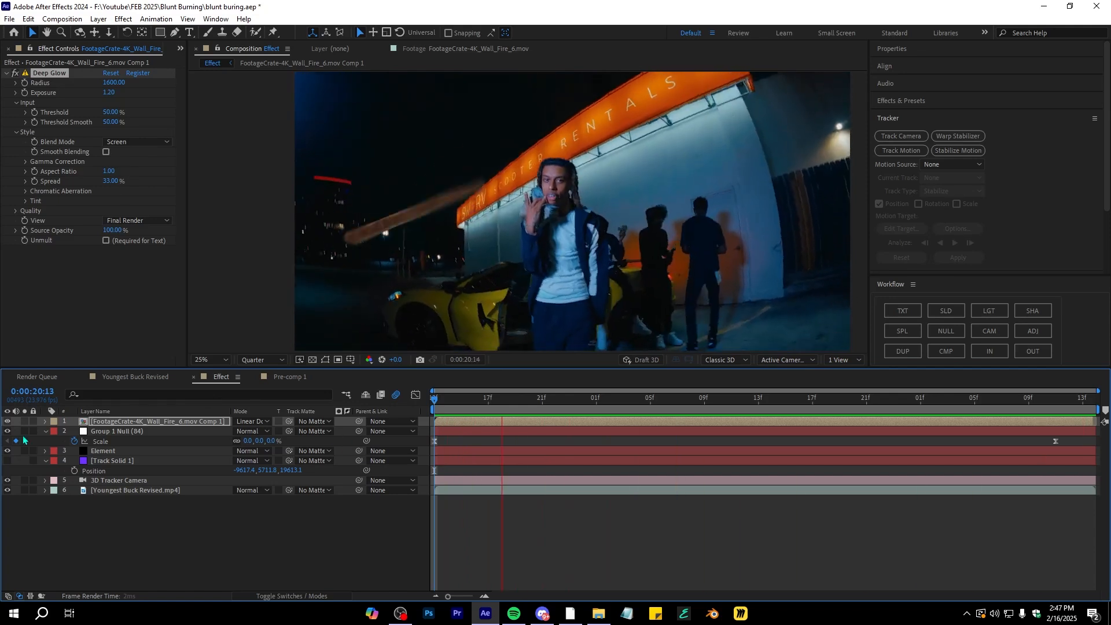
{"action": "key", "text": "space"}
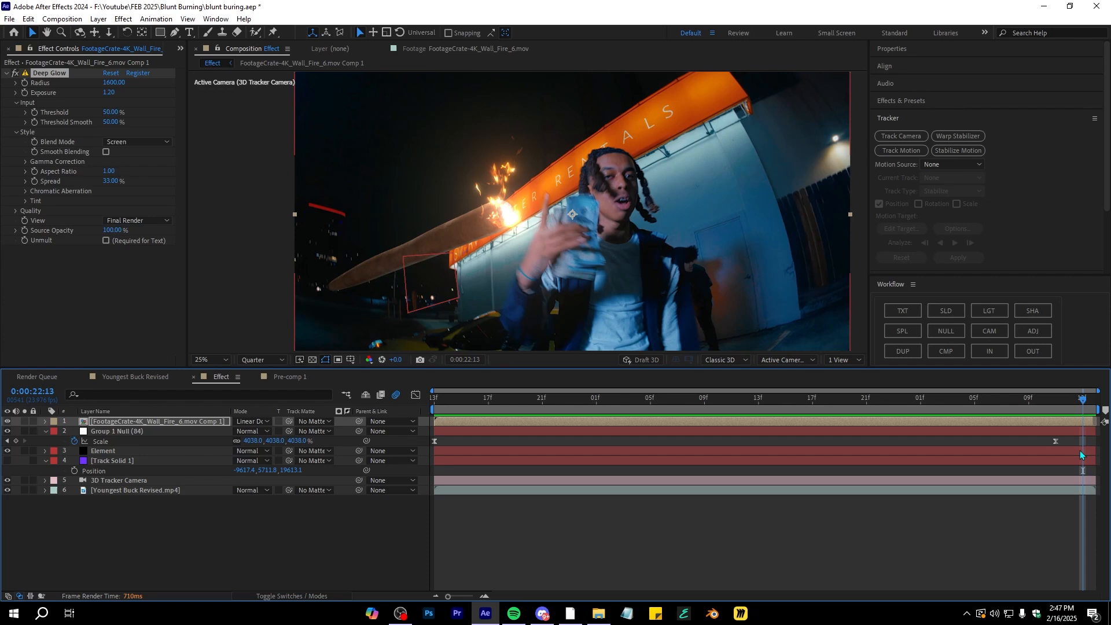
Select all layers in the Effect composition and pre-compose them into one pre-comp
{"action": "key", "text": "Home"}
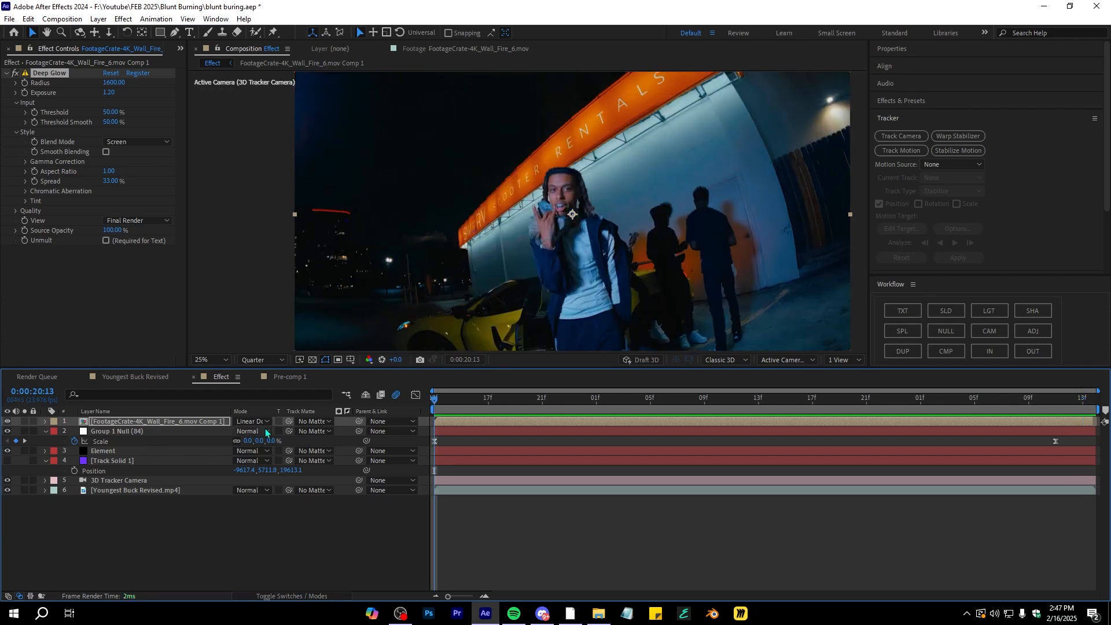
{"action": "key", "text": "ctrl+a"}
{"action": "left_click", "coordinate": [46, 432]}
{"action": "left_click", "coordinate": [183, 504]}
{"action": "key", "text": "ctrl+a"}
{"action": "right_click", "coordinate": [171, 443]}
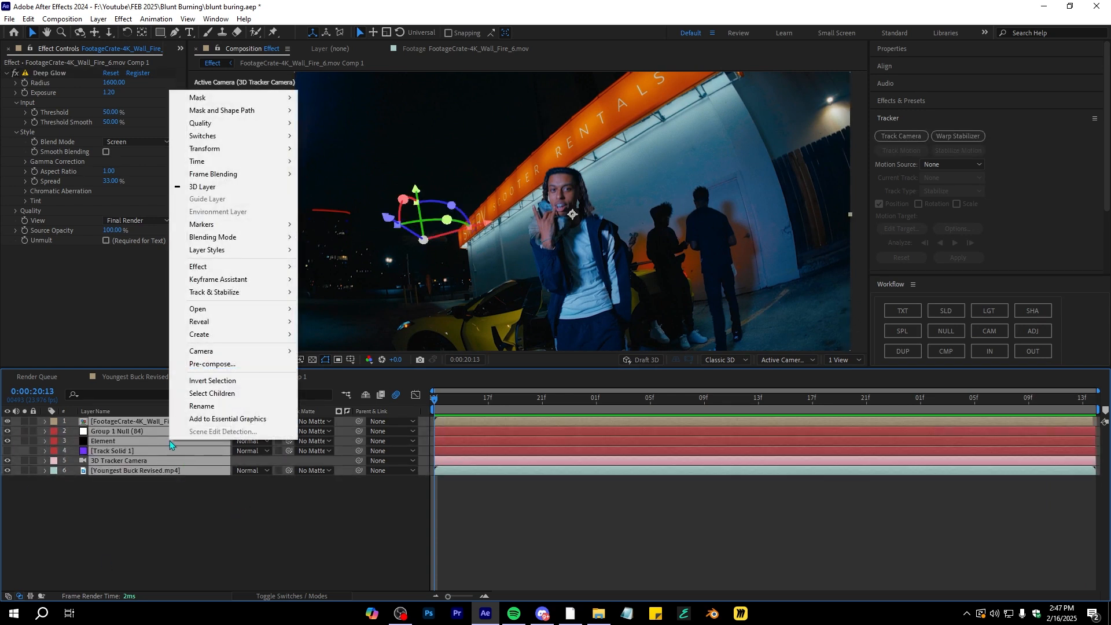
{"action": "left_click", "coordinate": [205, 370]}
{"action": "left_click", "coordinate": [582, 382]}
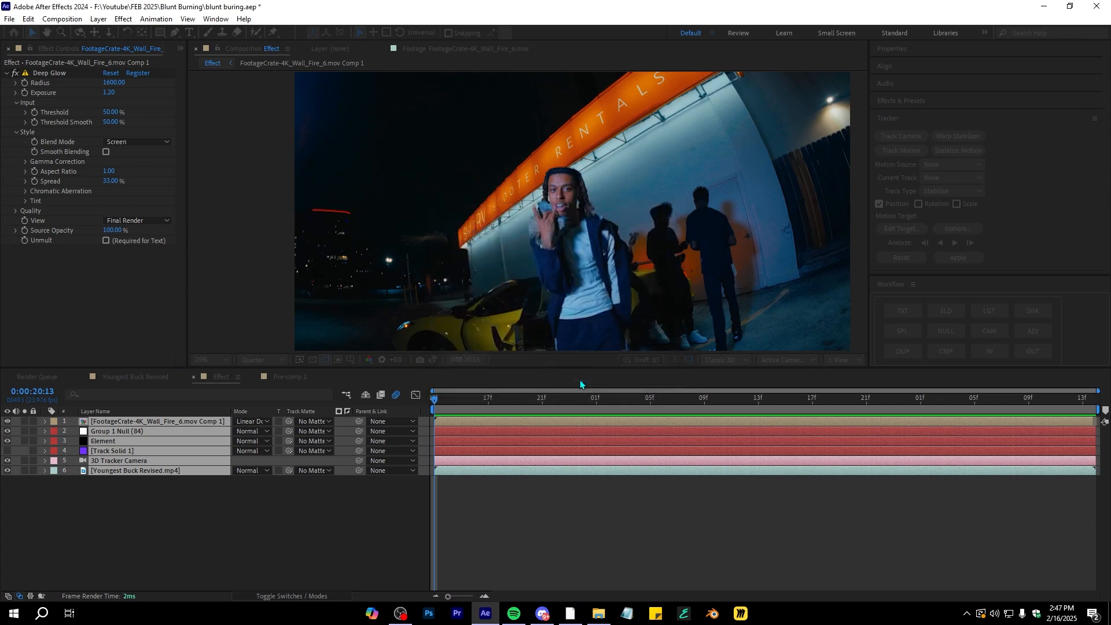
{"action": "left_click", "coordinate": [571, 215]}
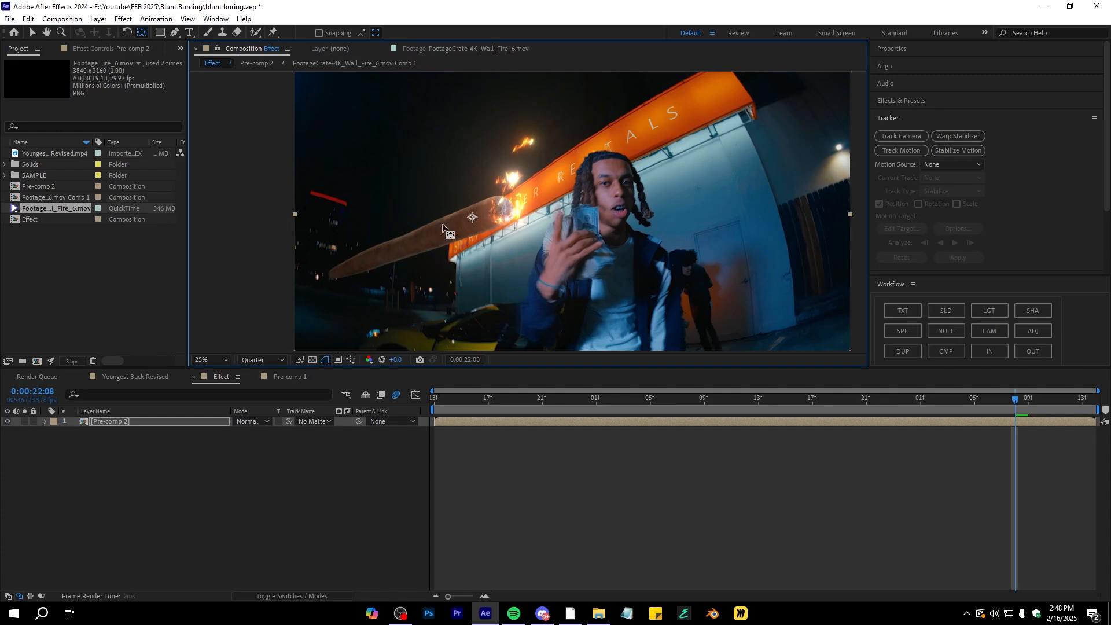
Keyframe the pre-comp's Scale so it zooms from 100% to about 140% toward the end
{"action": "left_click_drag", "start_coordinate": [949, 400], "coordinate": [907, 400]}
{"action": "left_click_drag", "start_coordinate": [423, 237], "coordinate": [425, 233]}
{"action": "left_click_drag", "start_coordinate": [907, 399], "coordinate": [557, 400]}
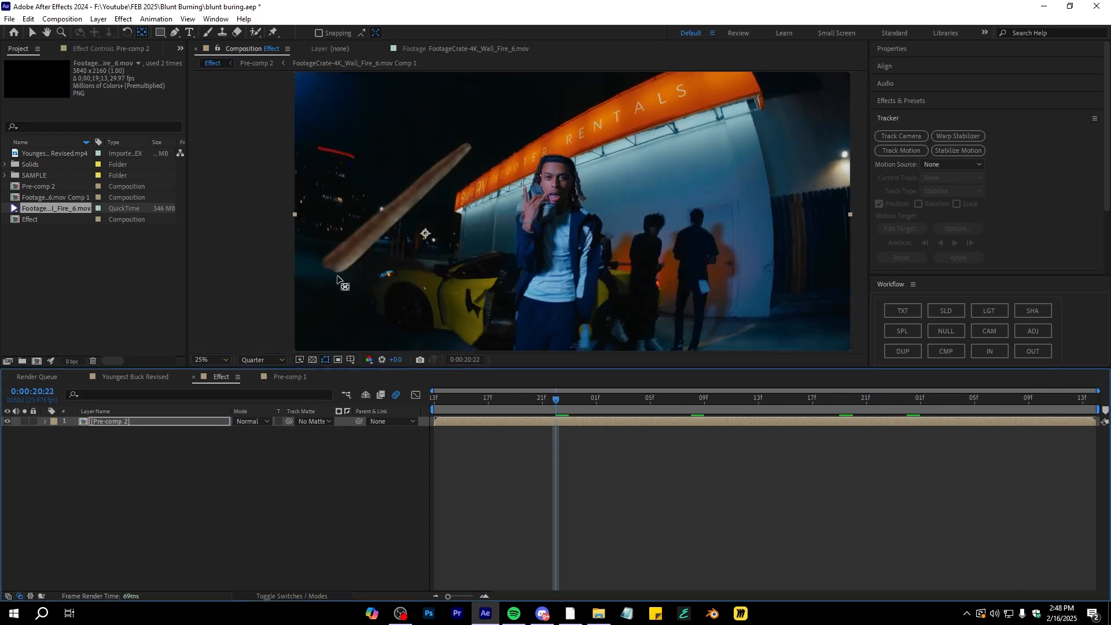
{"action": "left_click", "coordinate": [32, 33]}
{"action": "key", "text": "s"}
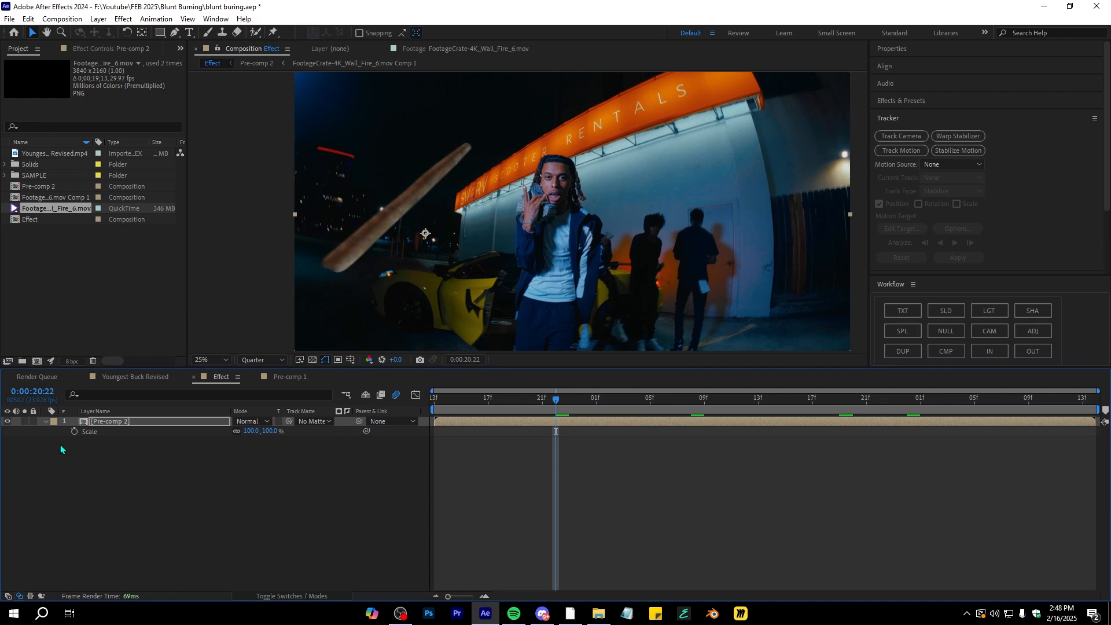
{"action": "key", "text": "space"}
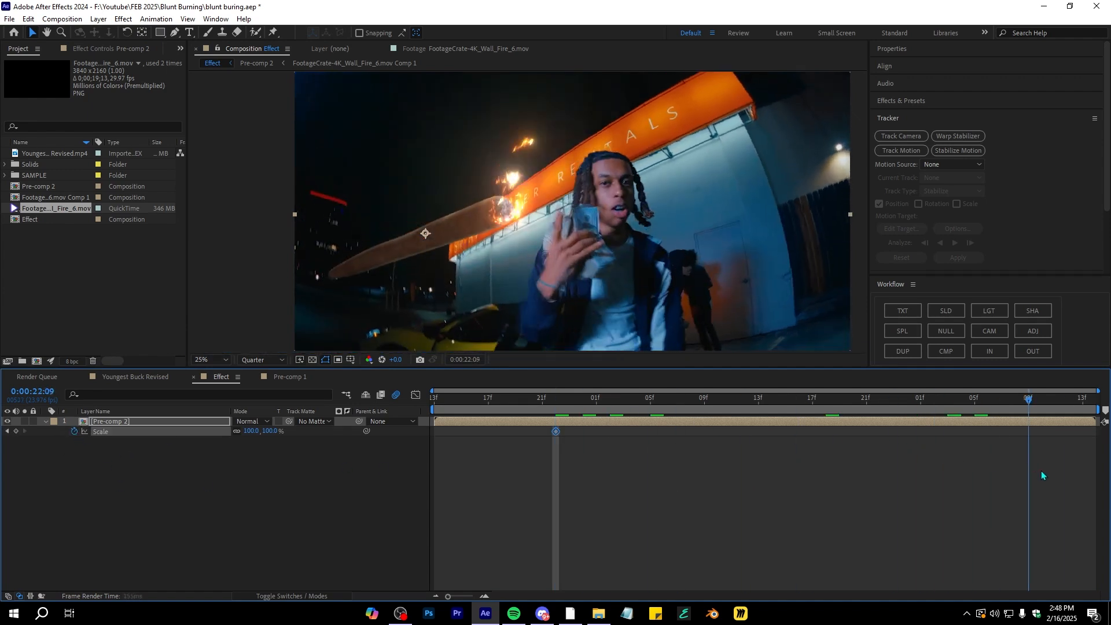
{"action": "left_click_drag", "start_coordinate": [253, 432], "coordinate": [881, 410]}
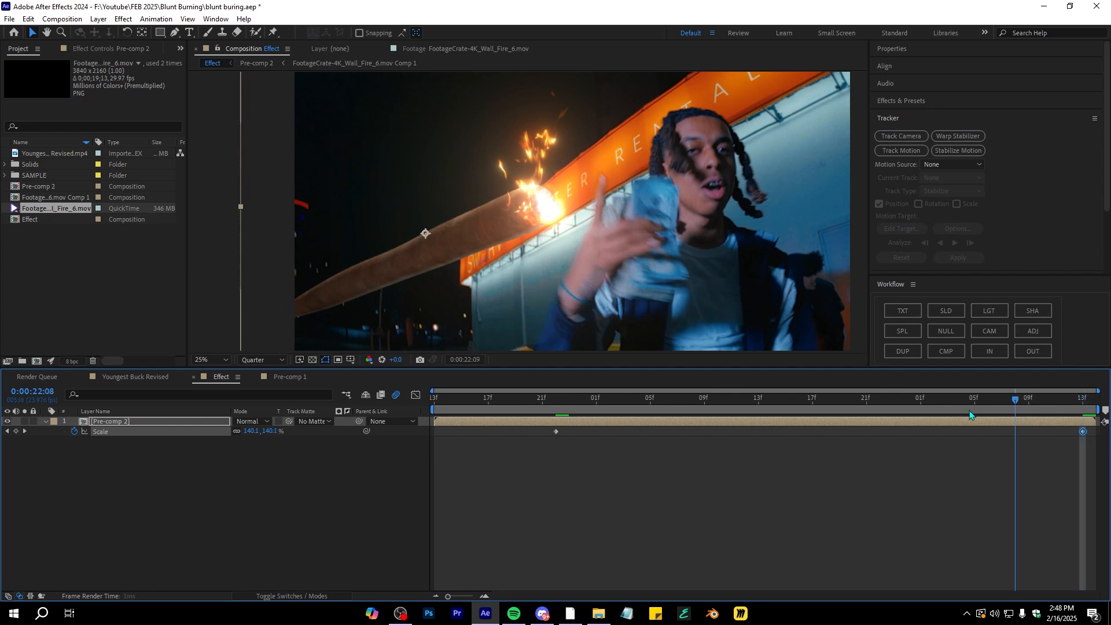
{"action": "key", "text": "space"}
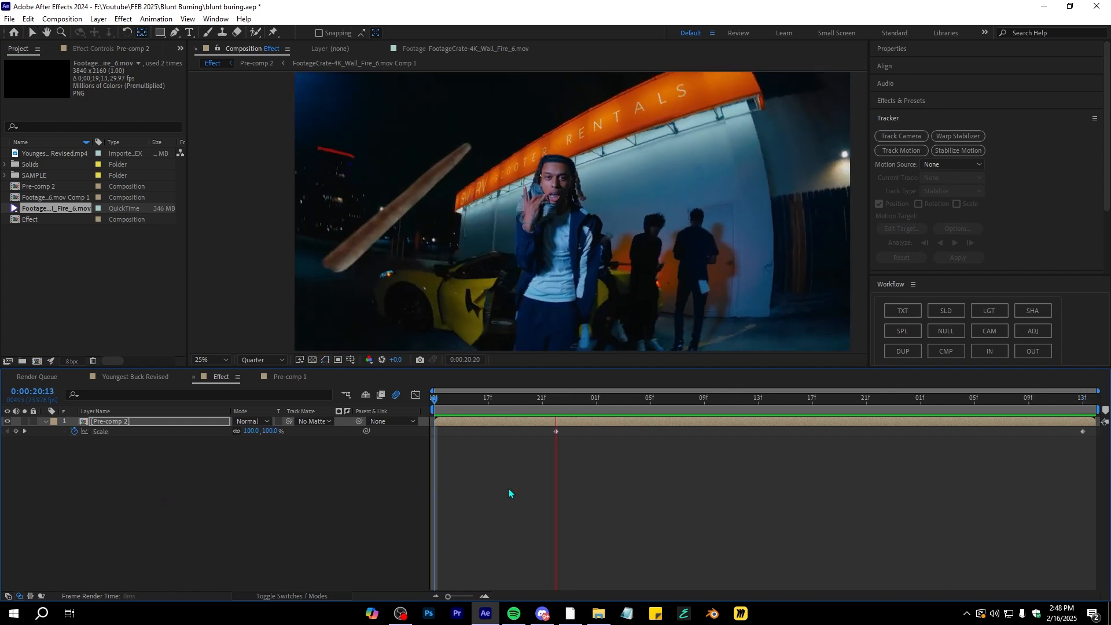
{"action": "key", "text": "space"}
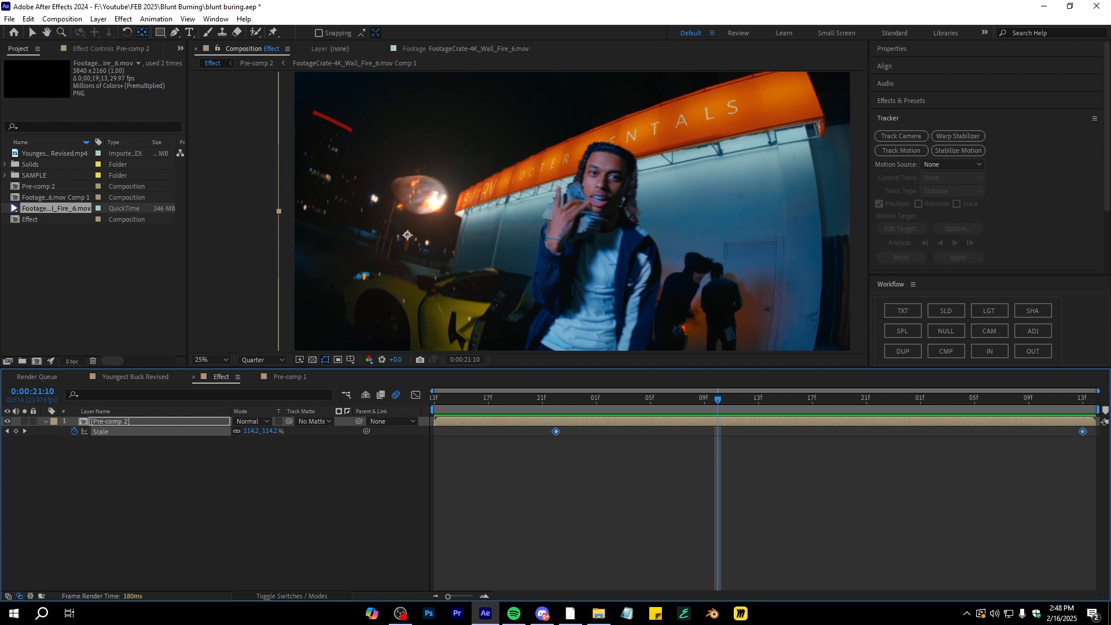
Easy-ease the scale keyframes and pull the speed graph handles inward to sharpen the zoom ramp
{"action": "key", "text": "F9"}
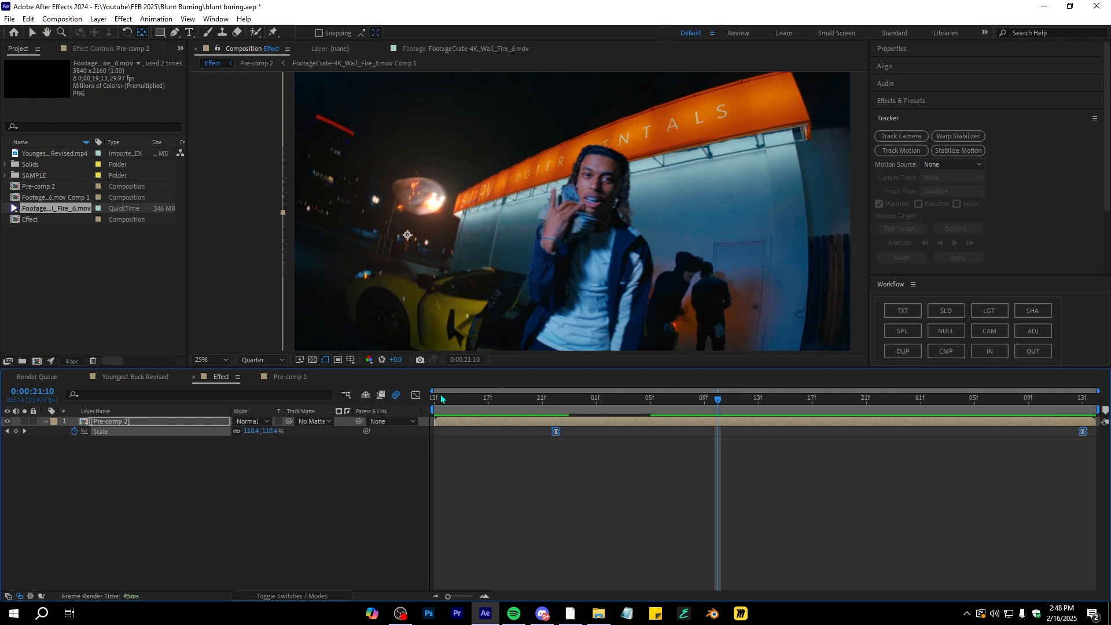
{"action": "left_click", "coordinate": [415, 395]}
{"action": "right_click", "coordinate": [642, 440]}
{"action": "left_click", "coordinate": [688, 473]}
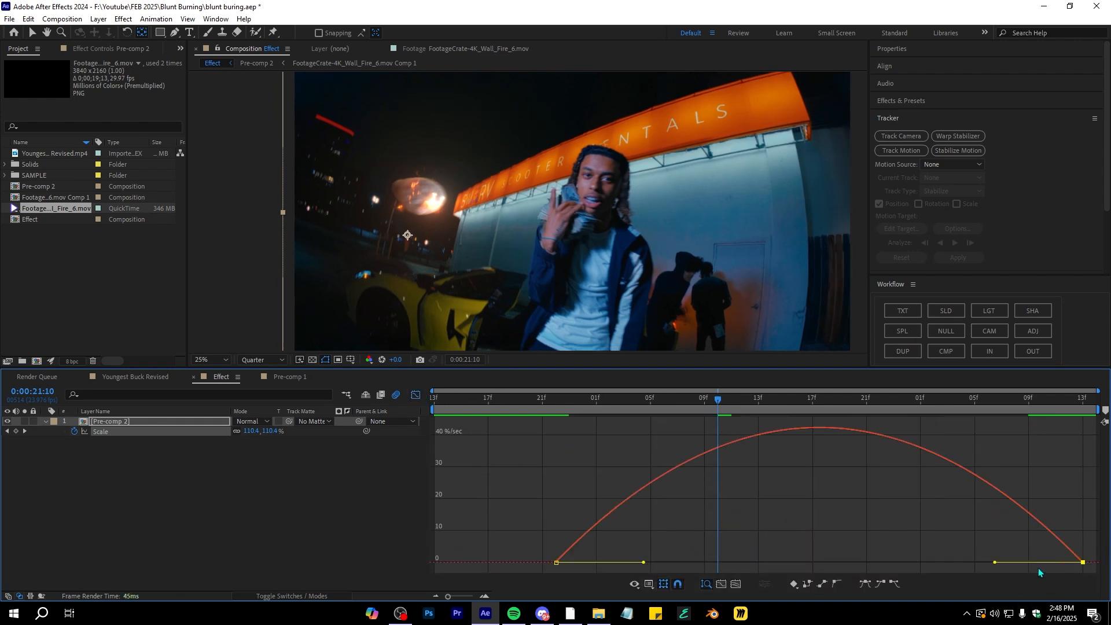
{"action": "left_click_drag", "start_coordinate": [996, 562], "coordinate": [845, 563]}
{"action": "left_click_drag", "start_coordinate": [643, 562], "coordinate": [686, 565]}
{"action": "left_click_drag", "start_coordinate": [846, 565], "coordinate": [819, 562]}
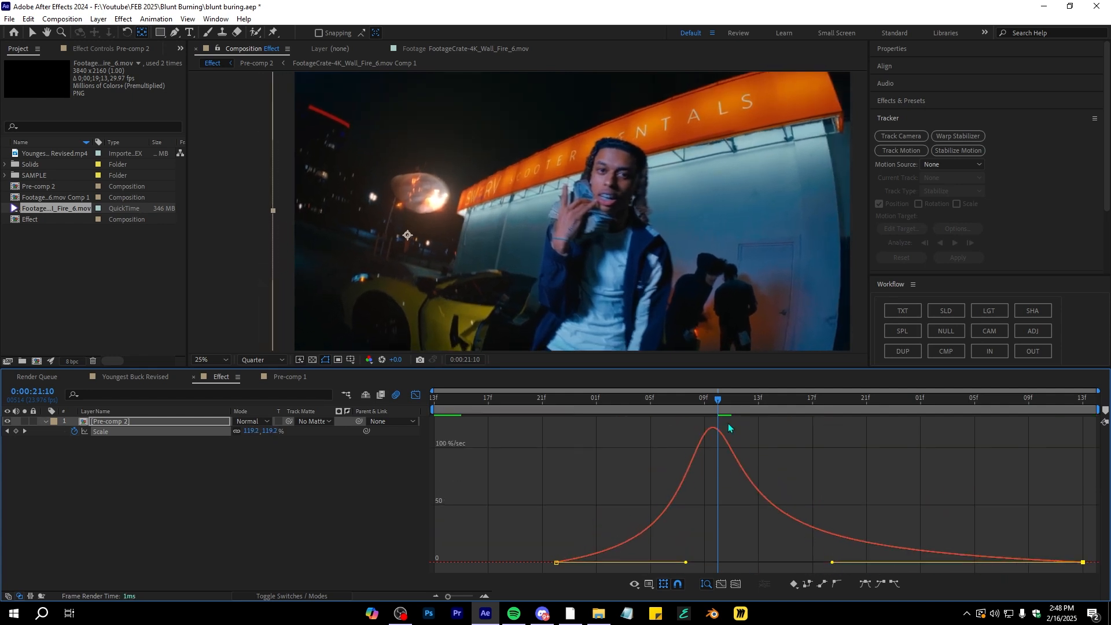
Return to the layer timeline and play back the zoom from the start
{"action": "key", "text": "space"}
{"action": "left_click", "coordinate": [416, 395]}
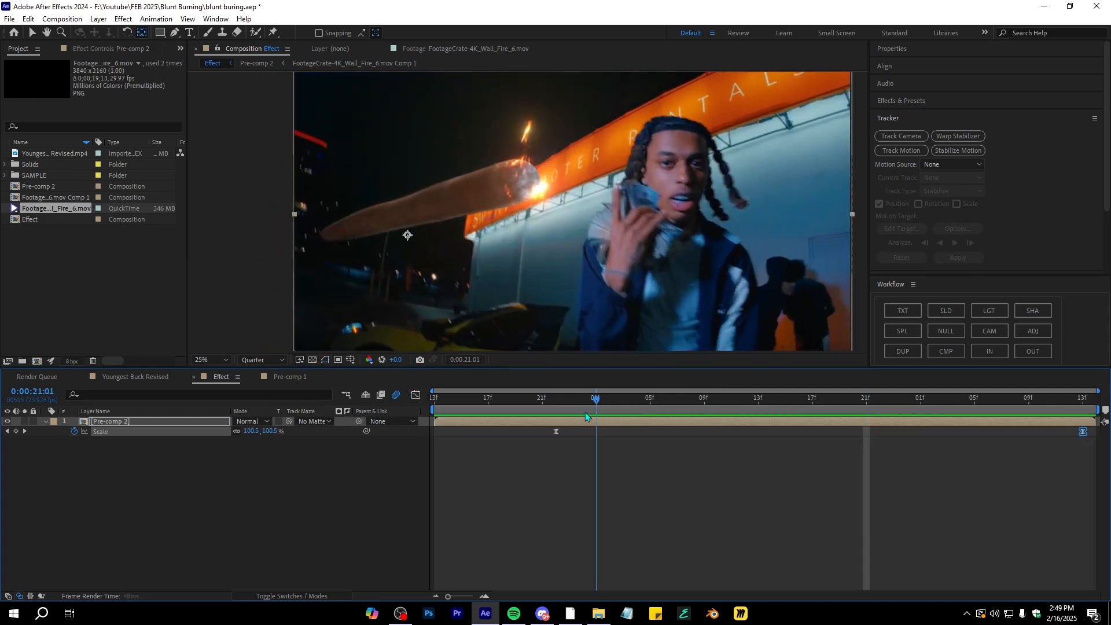
{"action": "left_click", "coordinate": [558, 399]}
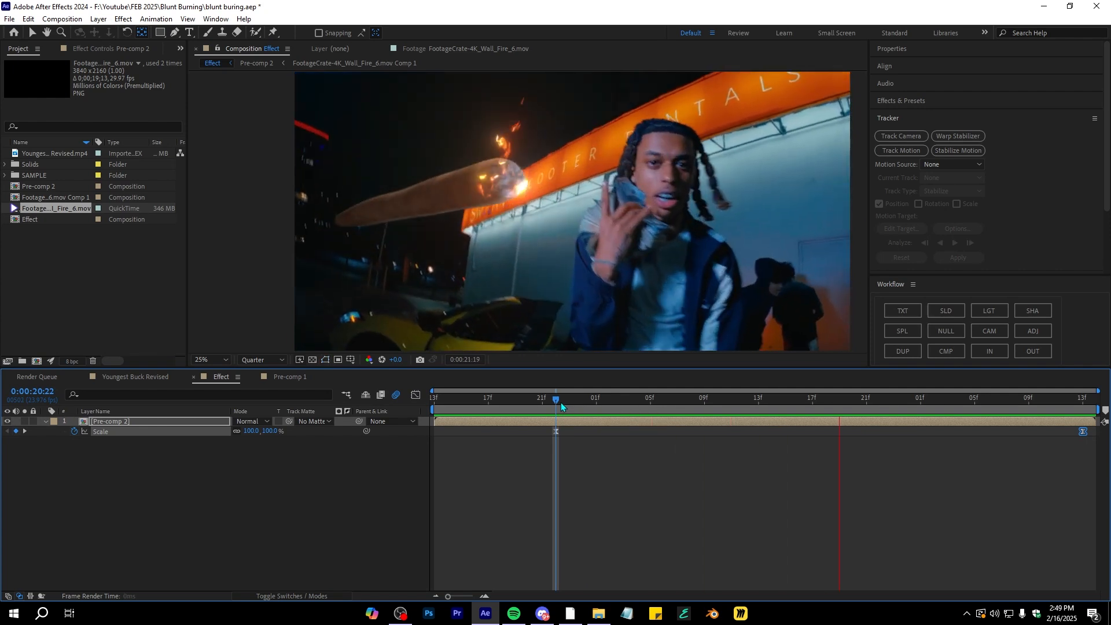
{"action": "key", "text": "Home"}
{"action": "left_click", "coordinate": [258, 596]}
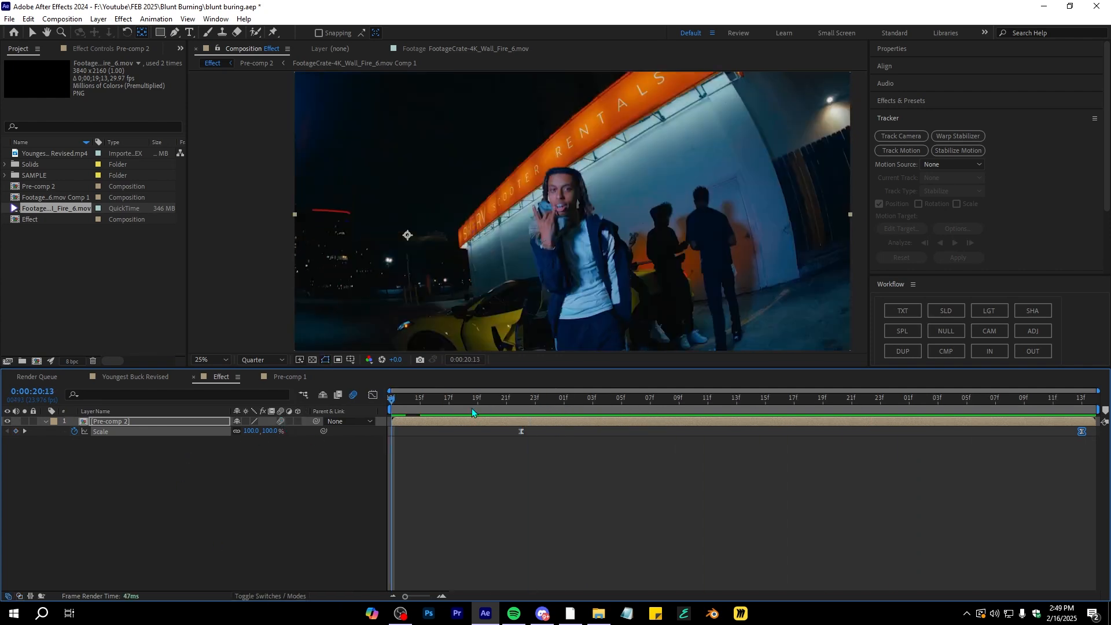
{"action": "key", "text": "space"}
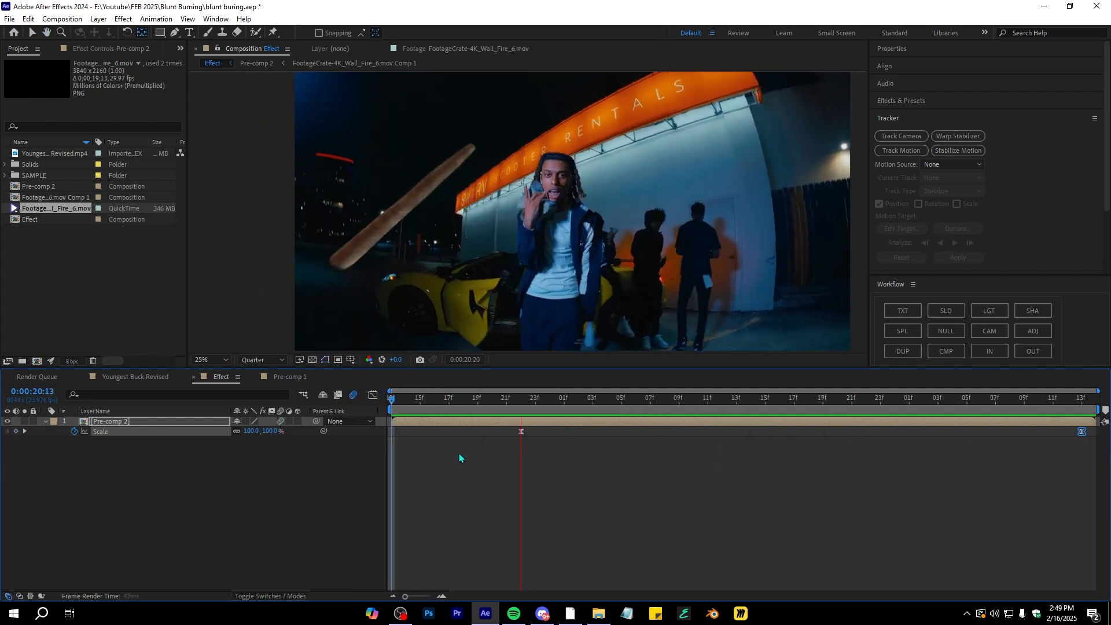
Open Pre-comp 2 and add a new adjustment layer to it
{"action": "left_click", "coordinate": [234, 464]}
{"action": "double_click", "coordinate": [157, 423]}
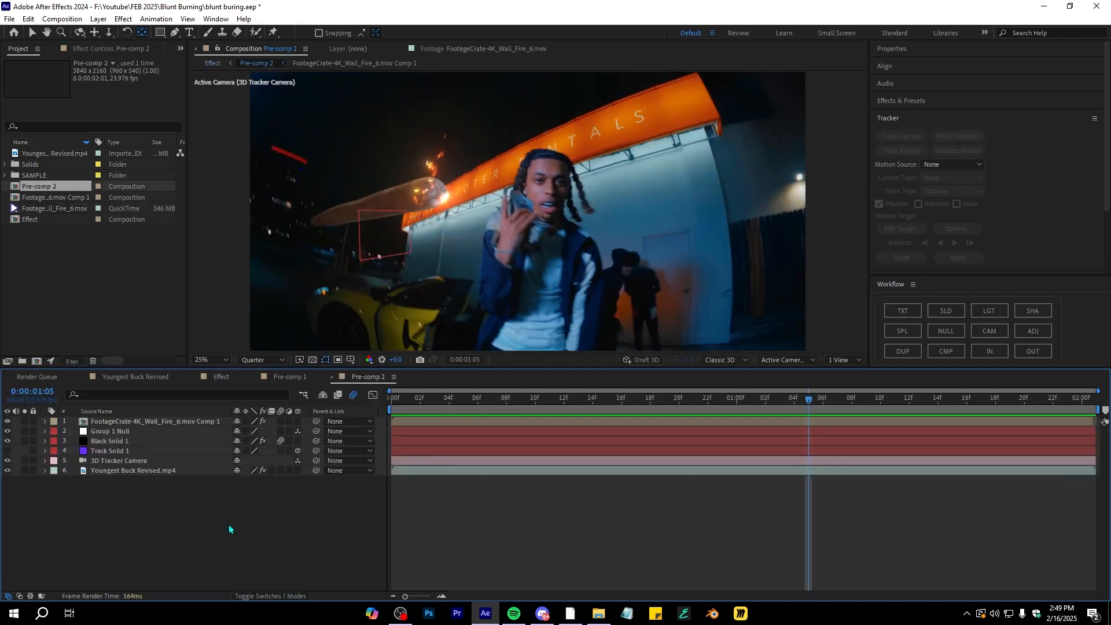
{"action": "right_click", "coordinate": [173, 519]}
{"action": "mouse_move", "coordinate": [220, 381]}
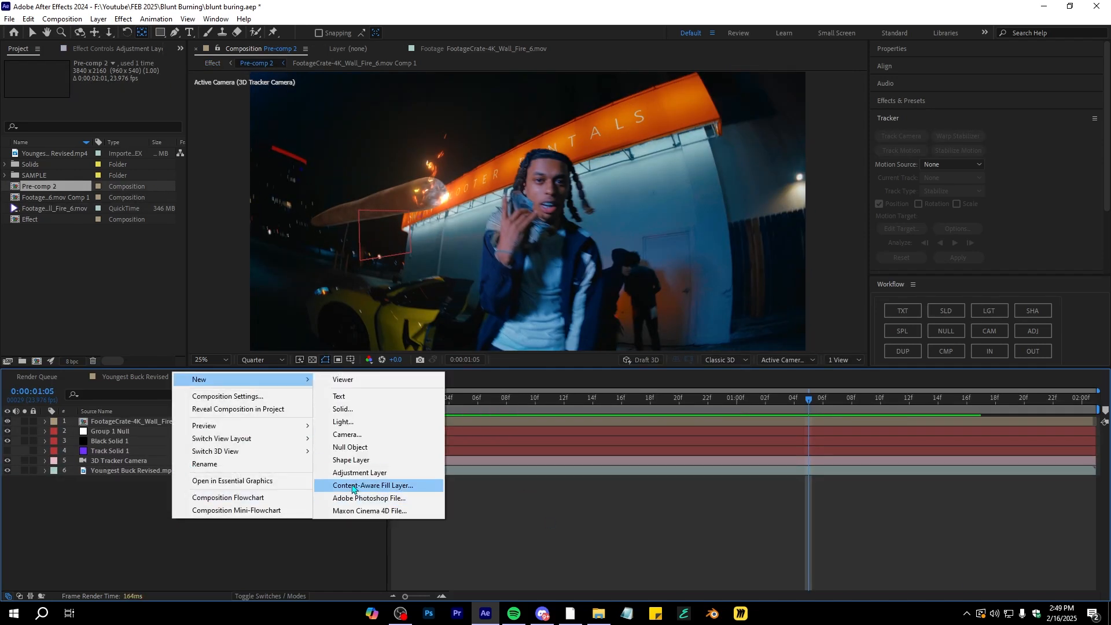
{"action": "left_click", "coordinate": [360, 472]}
Apply Fast Box Blur to the adjustment layer and keyframe its Blur Radius up to 5
{"action": "left_click_drag", "start_coordinate": [123, 459], "coordinate": [121, 466]}
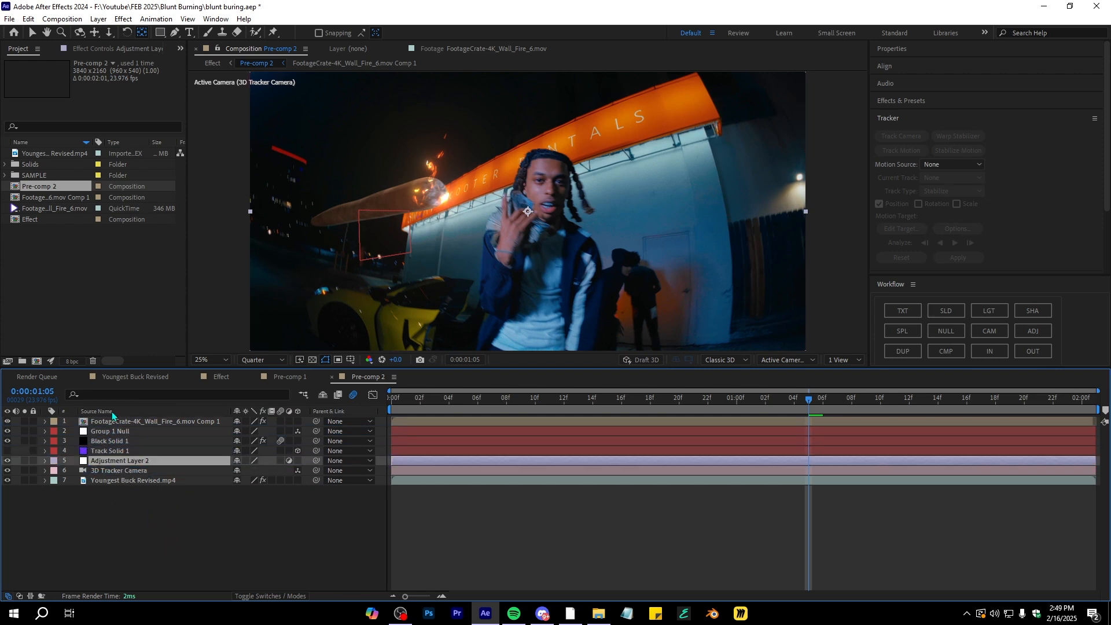
{"action": "key", "text": "ctrl+space"}
{"action": "type", "text": "fast"}
{"action": "key", "text": "Return"}
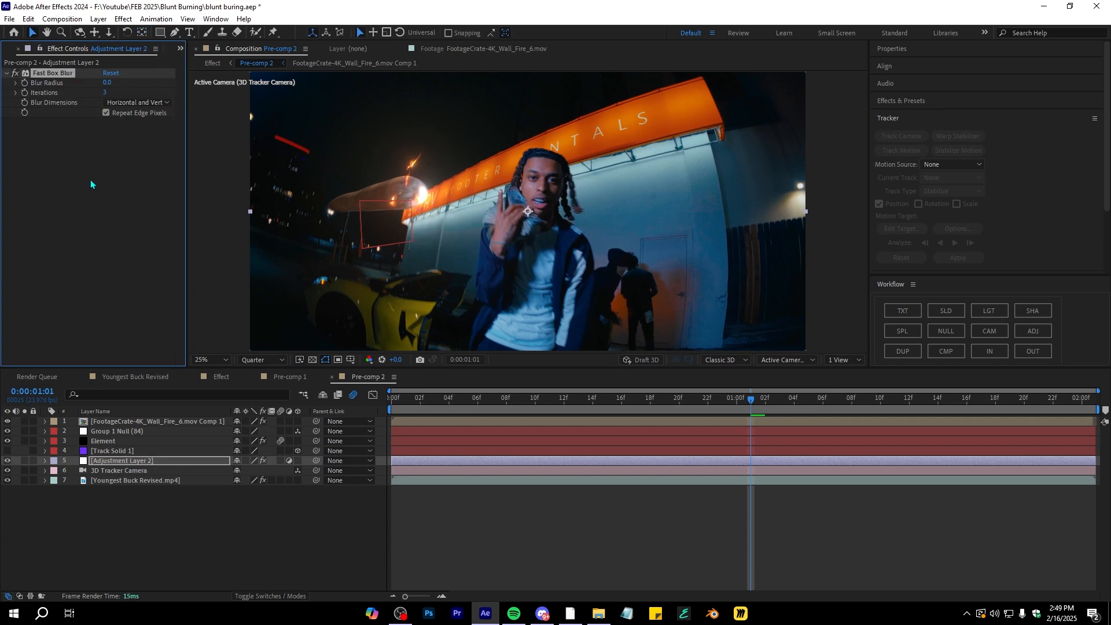
{"action": "left_click", "coordinate": [25, 83]}
{"action": "key", "text": "space"}
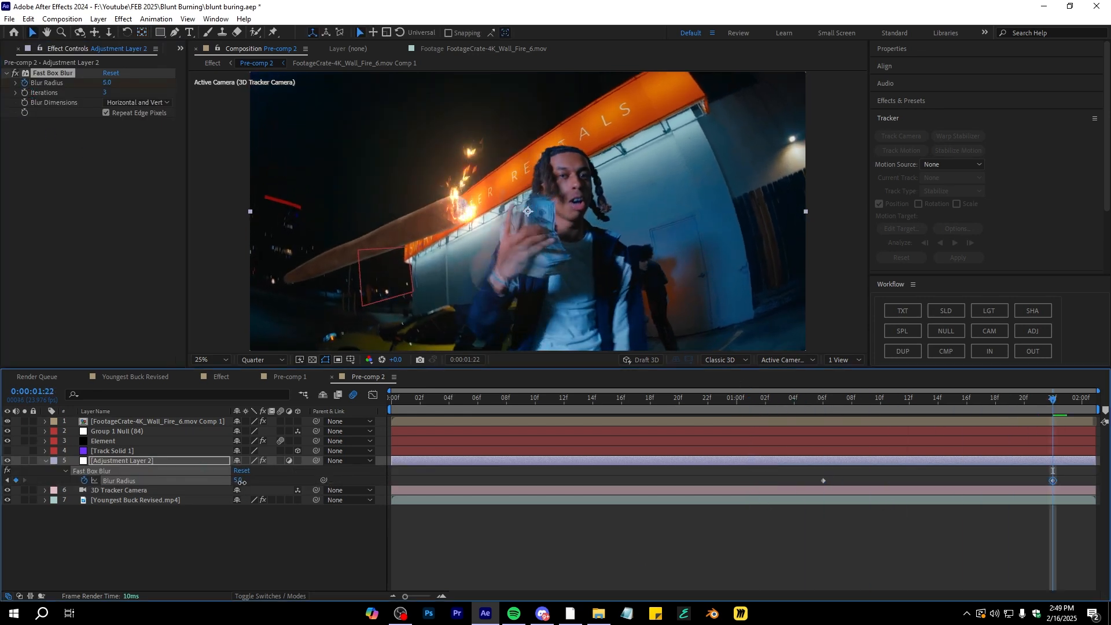
Return to the Effect composition and preview the zoom with blur
{"action": "left_click", "coordinate": [221, 377]}
{"action": "left_click_drag", "start_coordinate": [1049, 408], "coordinate": [478, 412]}
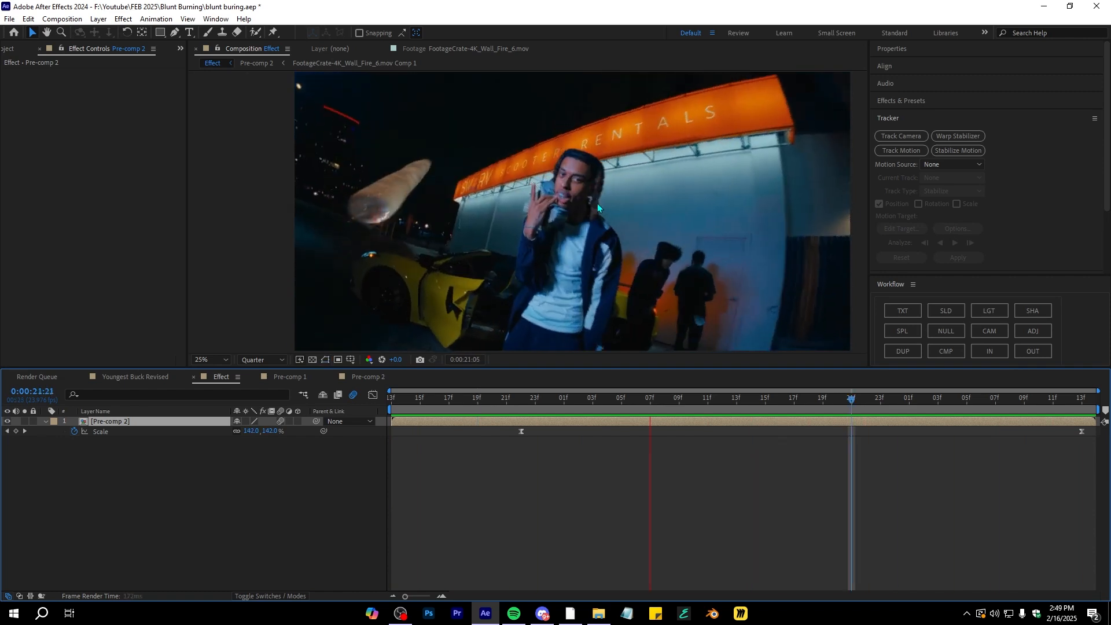
{"action": "key", "text": "space"}
{"action": "key", "text": "space"}
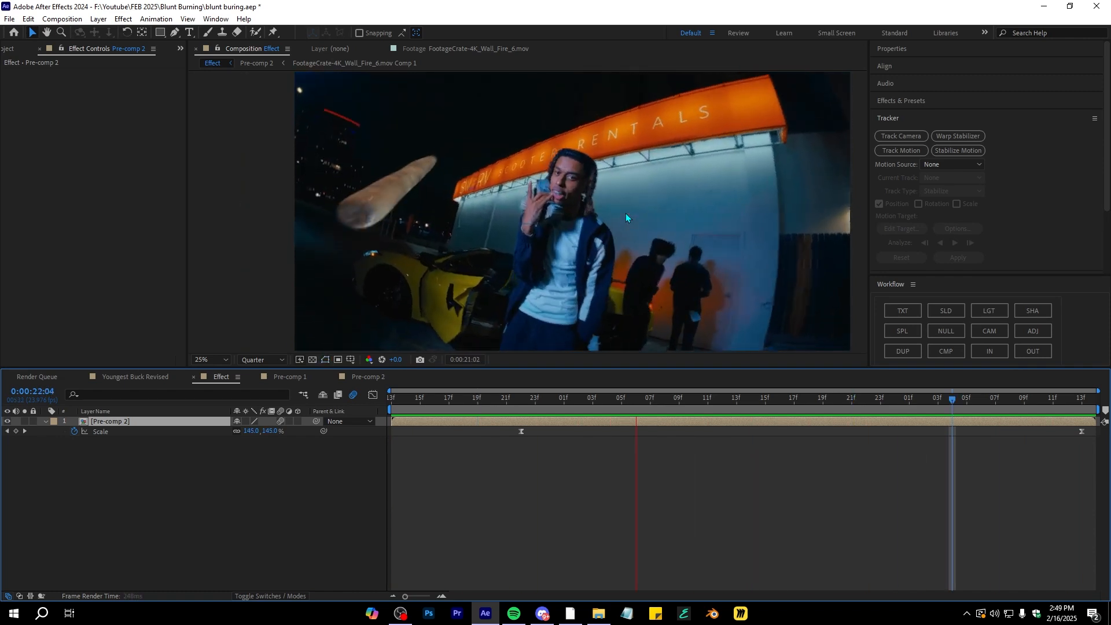
{"action": "key", "text": "space"}
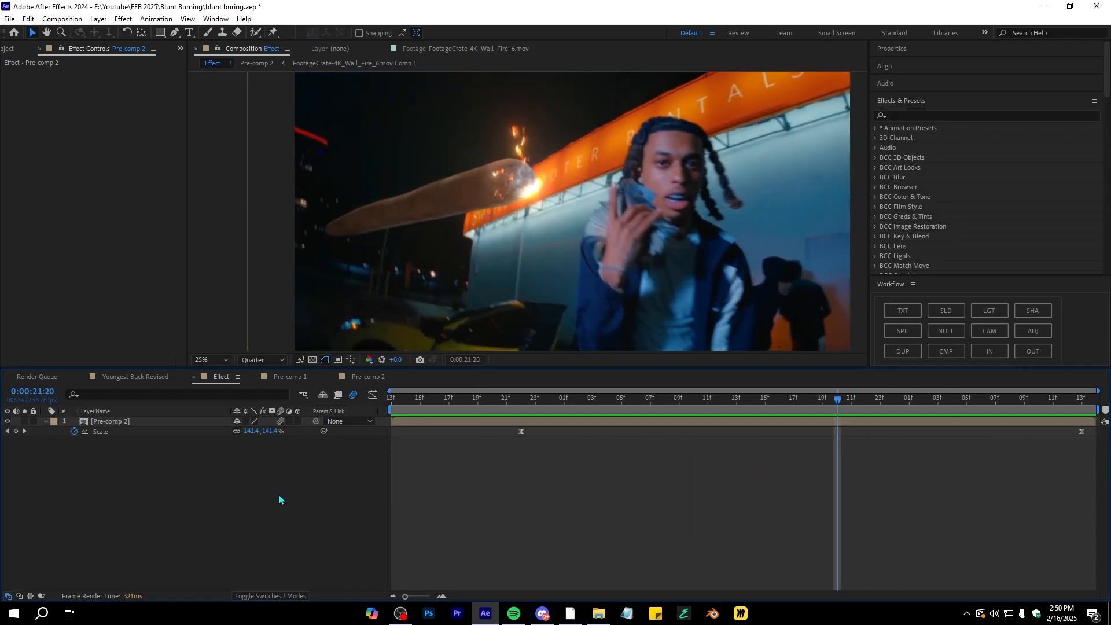
Add an adjustment layer to the Effect composition and apply the ASIM BEST WIGGLE user animation preset
{"action": "right_click", "coordinate": [279, 495]}
{"action": "mouse_move", "coordinate": [301, 360]}
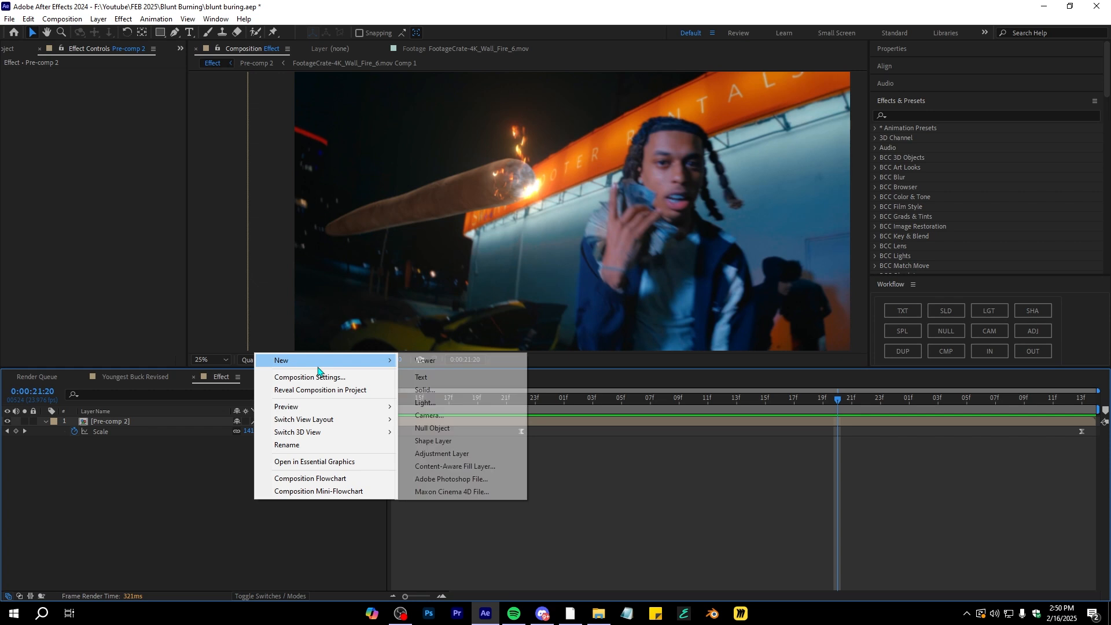
{"action": "left_click", "coordinate": [441, 454]}
{"action": "key", "text": "space"}
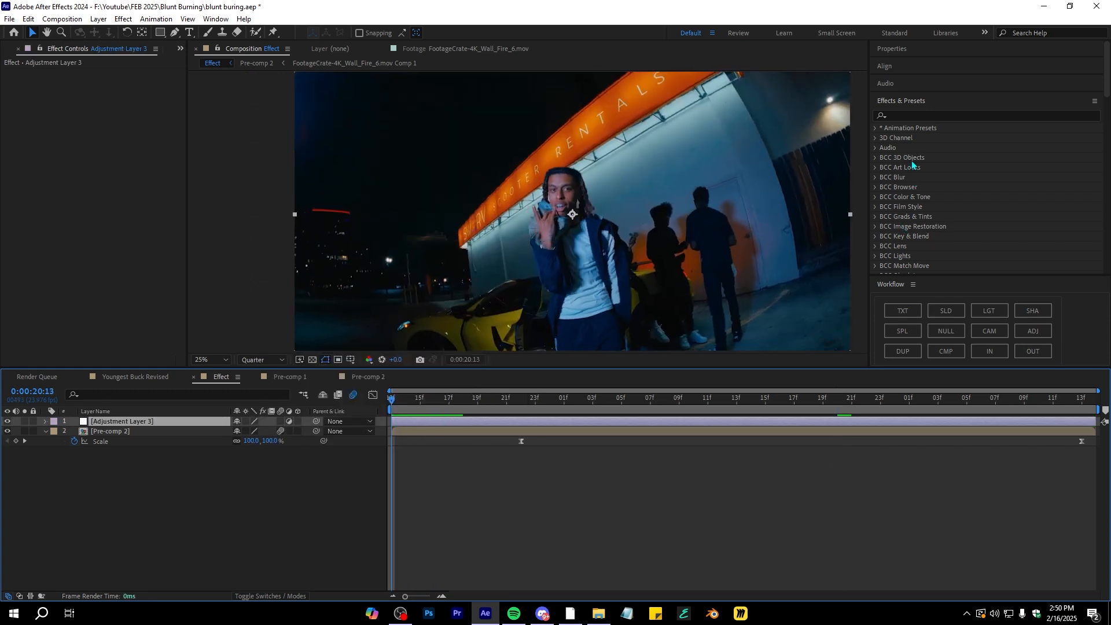
{"action": "left_click", "coordinate": [875, 132]}
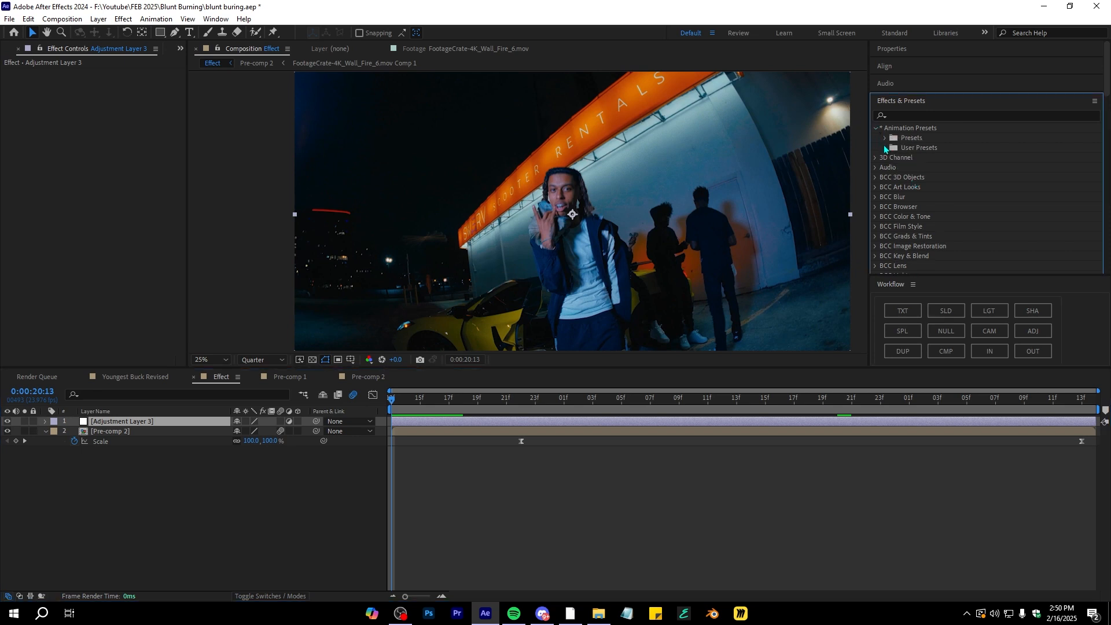
{"action": "left_click", "coordinate": [885, 149]}
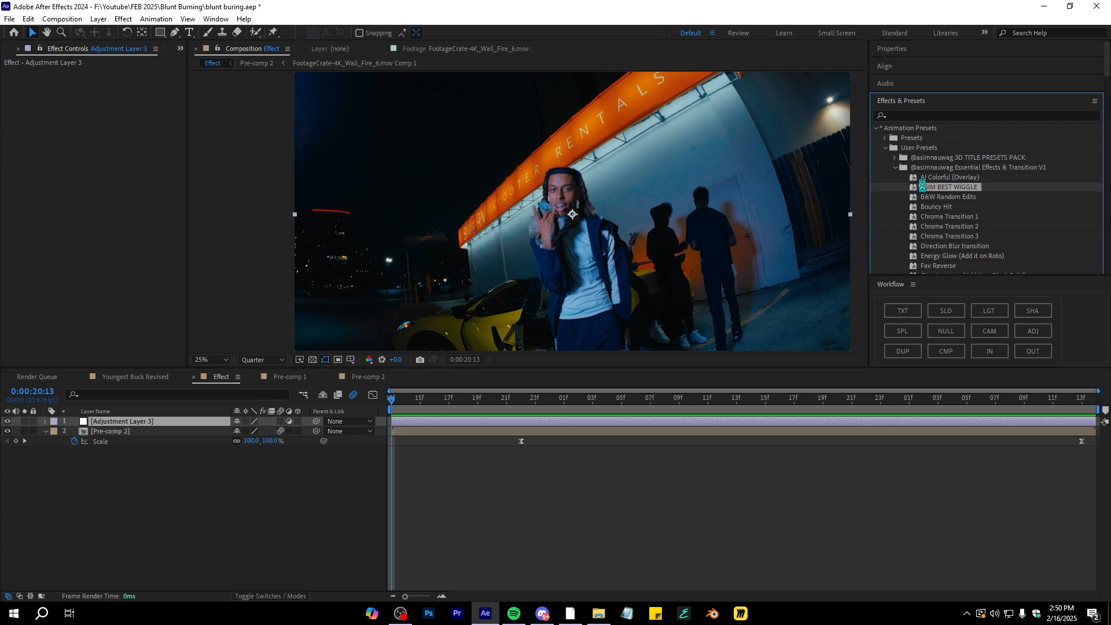
{"action": "double_click", "coordinate": [949, 187]}
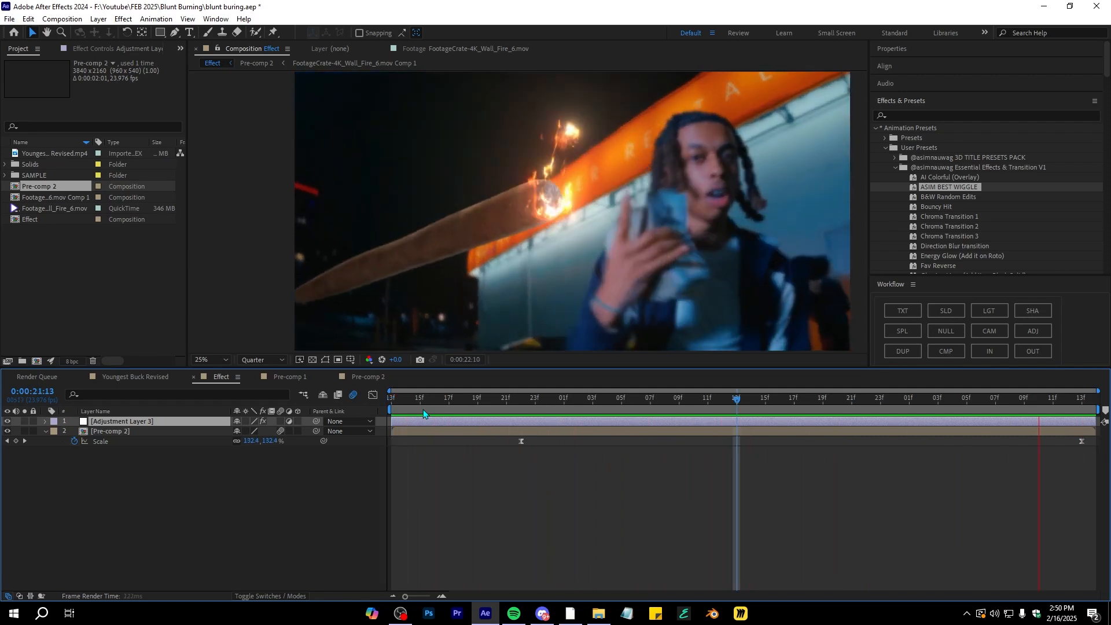
Toggle the wiggle adjustment layer's visibility during playback to compare the shake
{"action": "key", "text": "space"}
{"action": "left_click_drag", "start_coordinate": [419, 400], "coordinate": [370, 428]}
{"action": "left_click", "coordinate": [7, 422]}
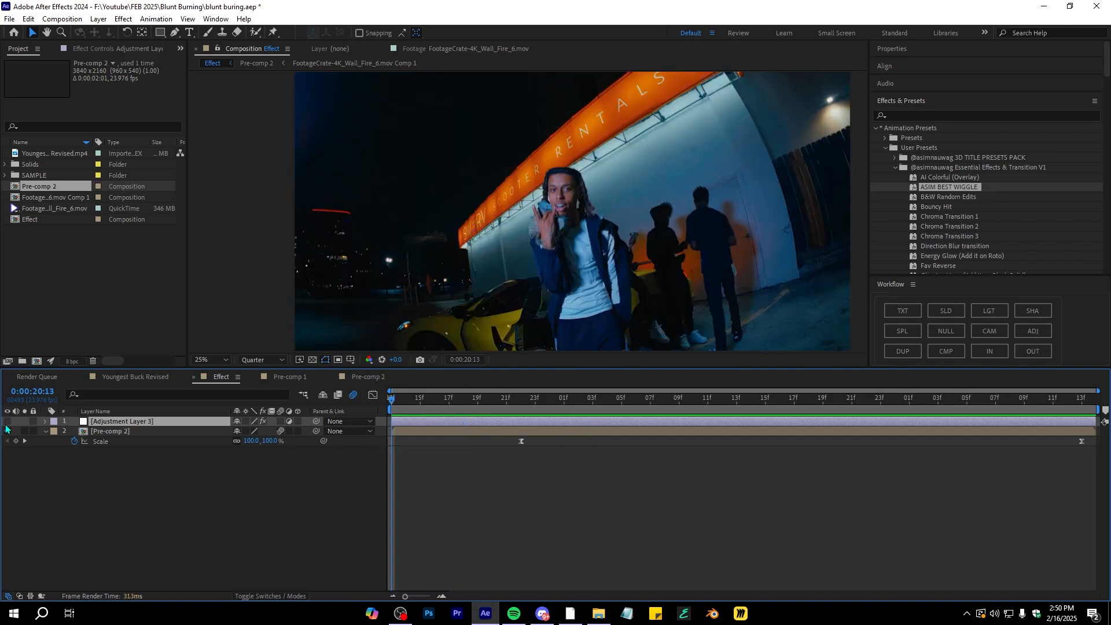
{"action": "key", "text": "space"}
{"action": "left_click", "coordinate": [7, 422]}
{"action": "key", "text": "space"}
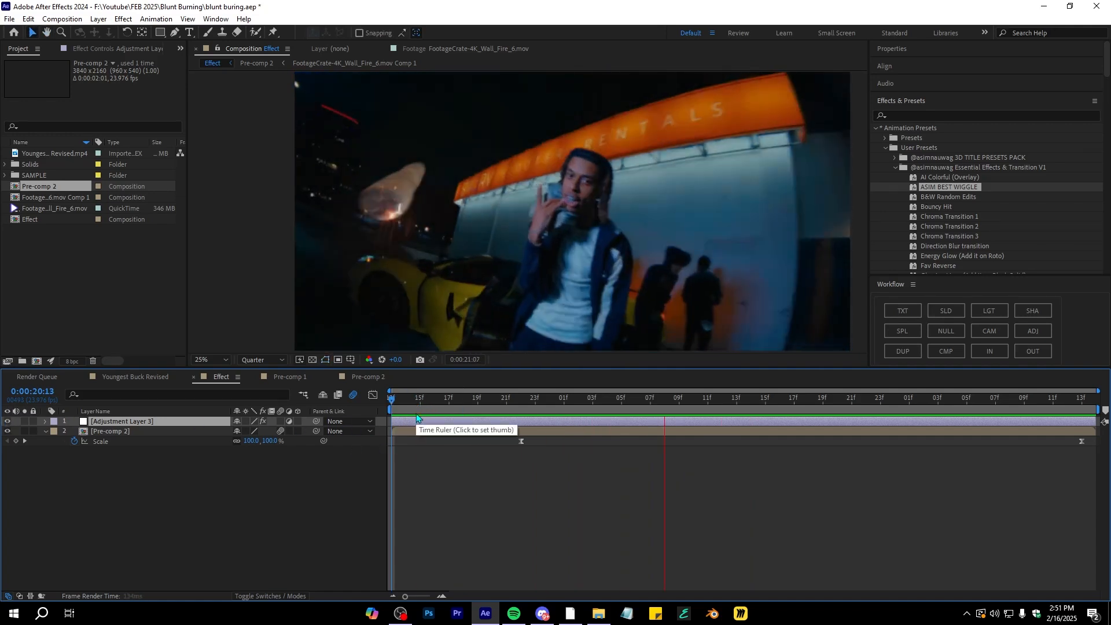